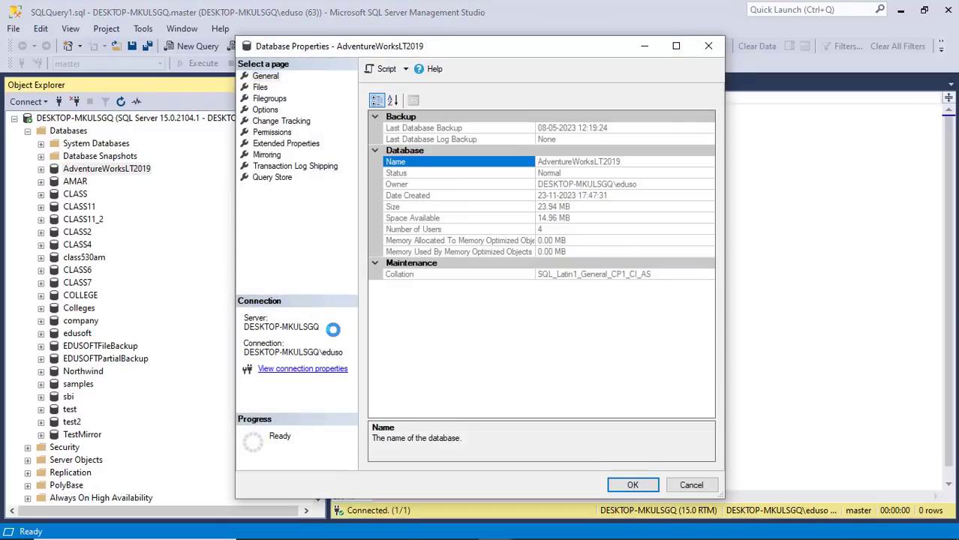
# Set the recovery model of the AdventureWorksLT2019 database to Full and apply the change
pyautogui.click(264, 111)
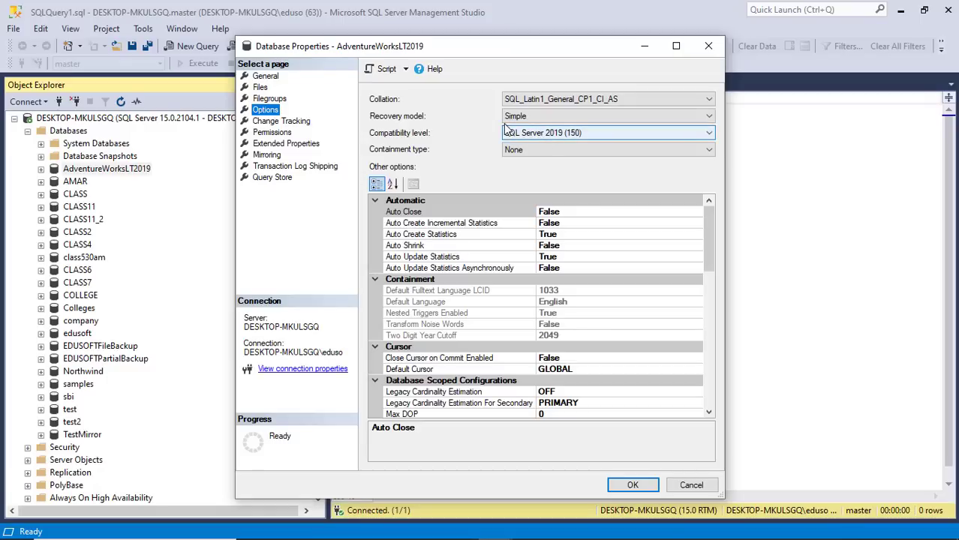
pyautogui.click(710, 118)
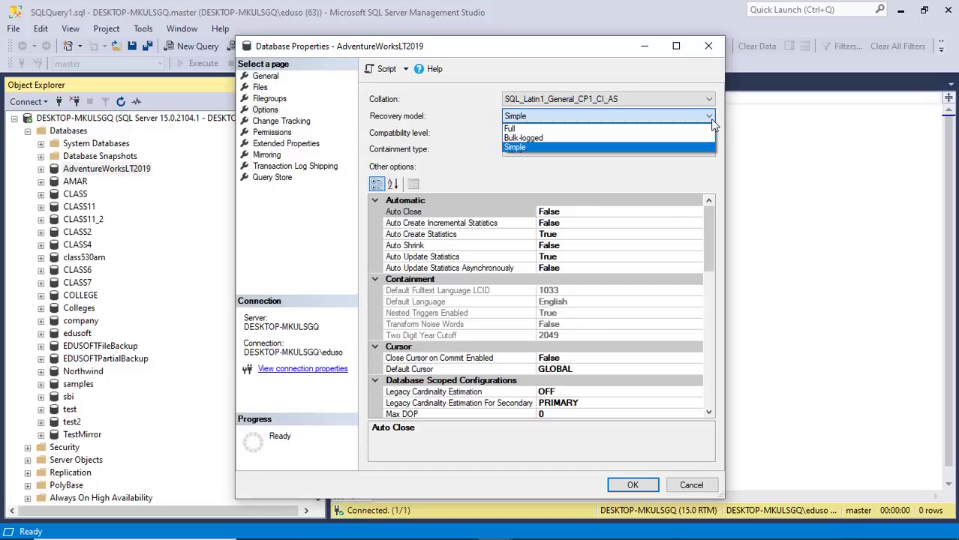
pyautogui.click(658, 131)
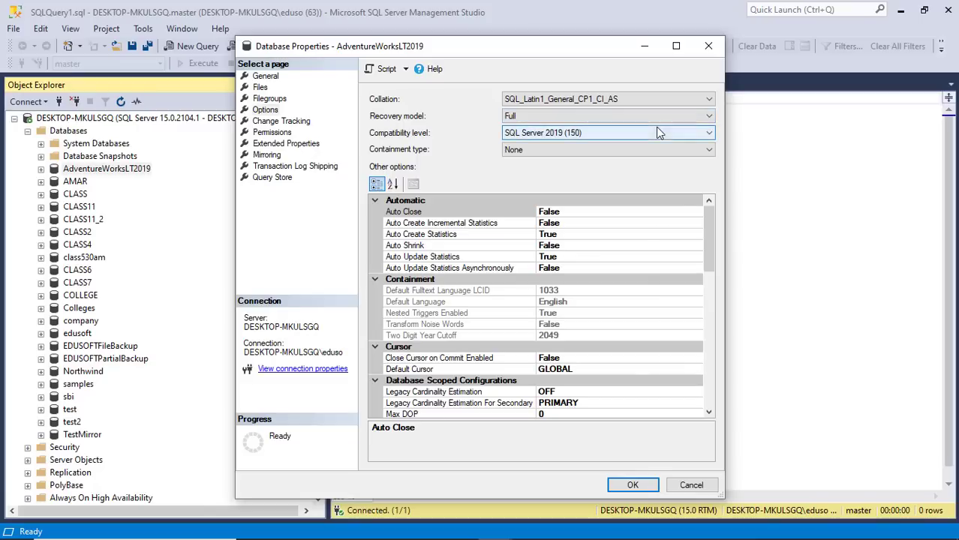
pyautogui.click(632, 485)
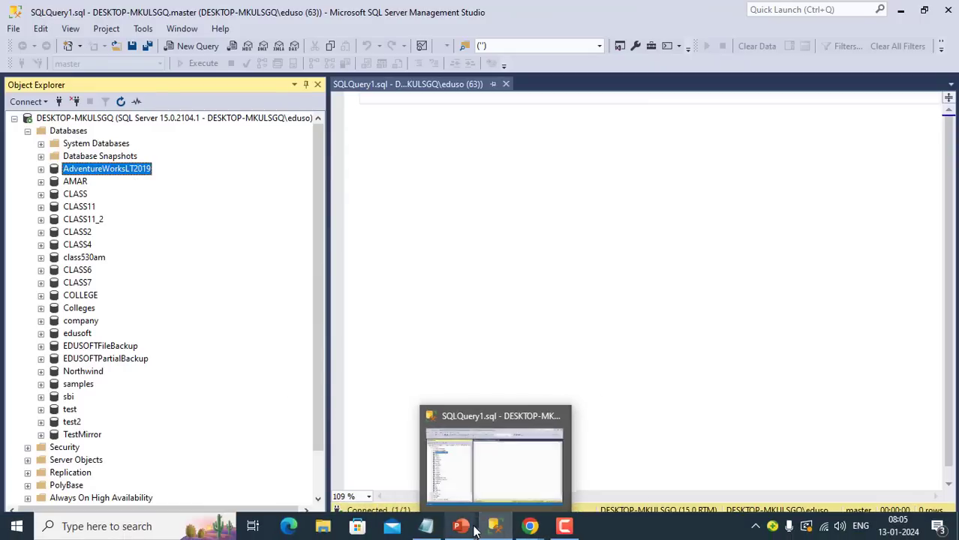
# Switch to the PowerPoint slide show and advance to the slide on restoring a SQL Server database from backup
pyautogui.moveTo(470, 531)
pyautogui.click(536, 484)
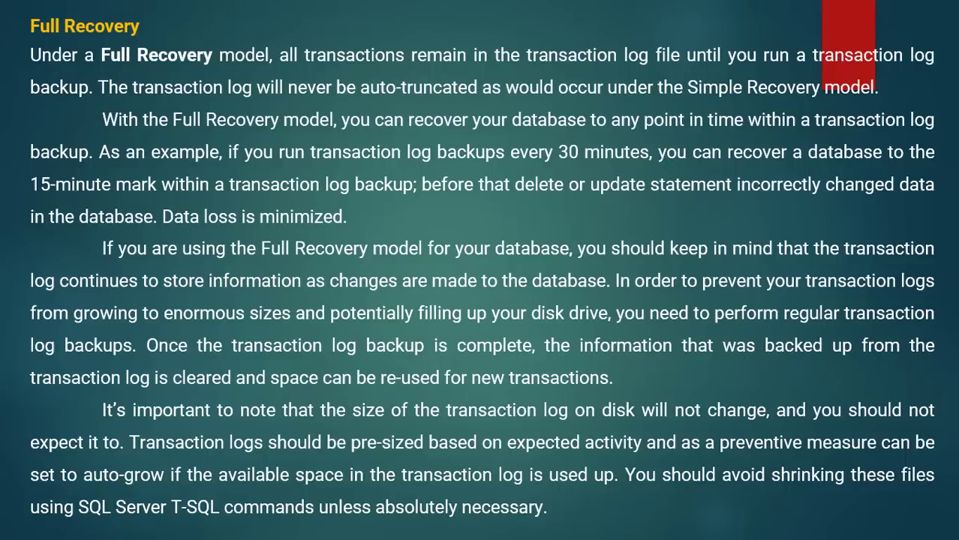
pyautogui.press('Right')
pyautogui.press('Right')
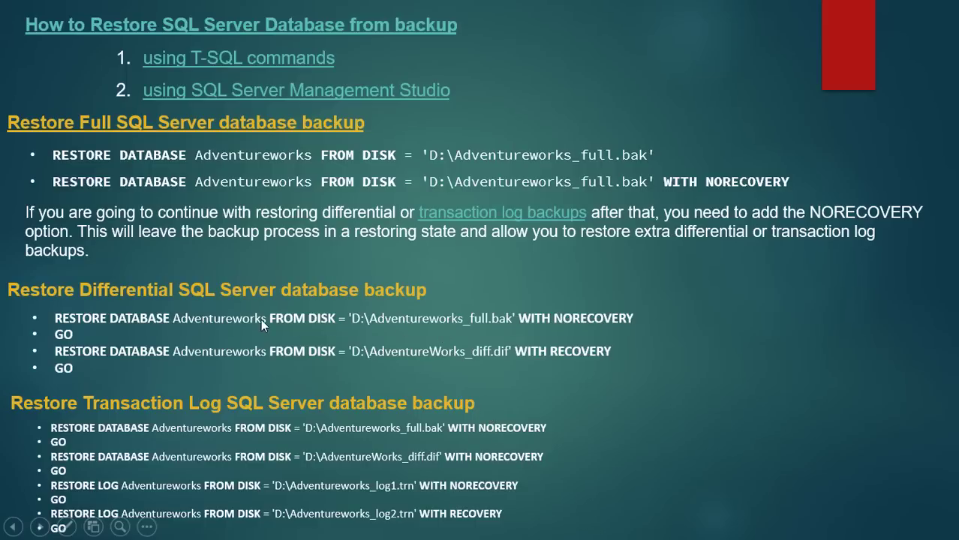
pyautogui.scroll(-1, 261, 321)
pyautogui.scroll(1, 261, 321)
# Switch to Chrome and search Google in a new tab for "adventureworks database for sql server"
pyautogui.hotkey('alt', 'Tab')
pyautogui.hotkey('alt', 'Tab')
pyautogui.hotkey('alt', 'Tab')
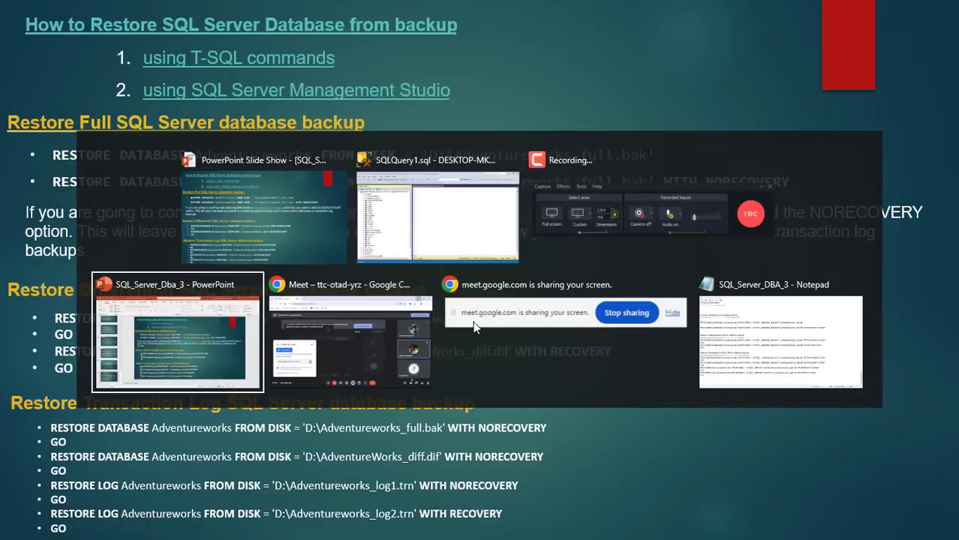
pyautogui.hotkey('alt', 'Tab')
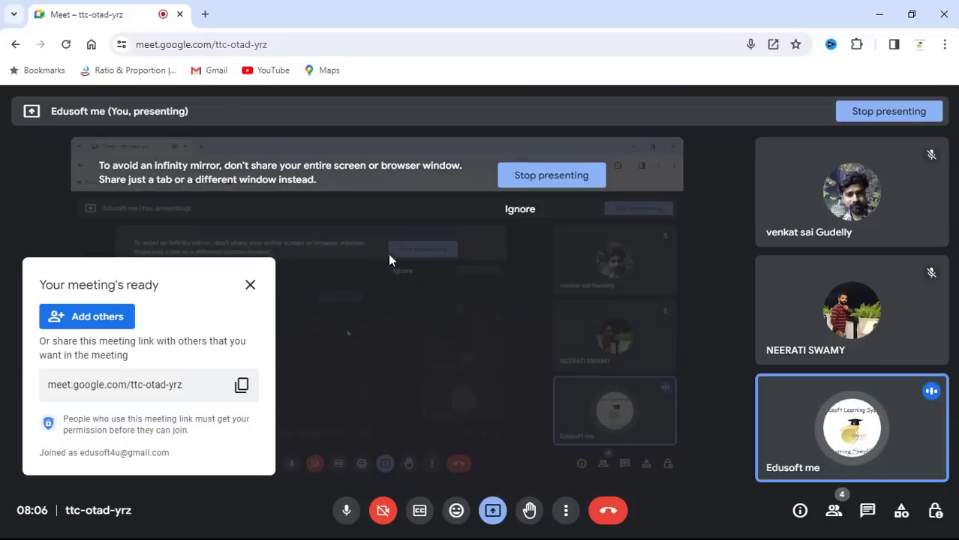
pyautogui.click(205, 14)
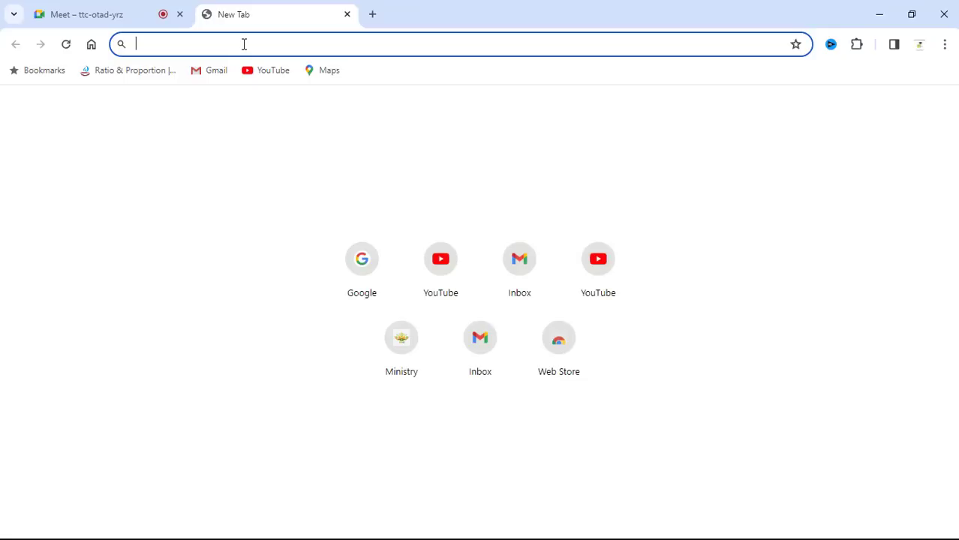
pyautogui.write('g')
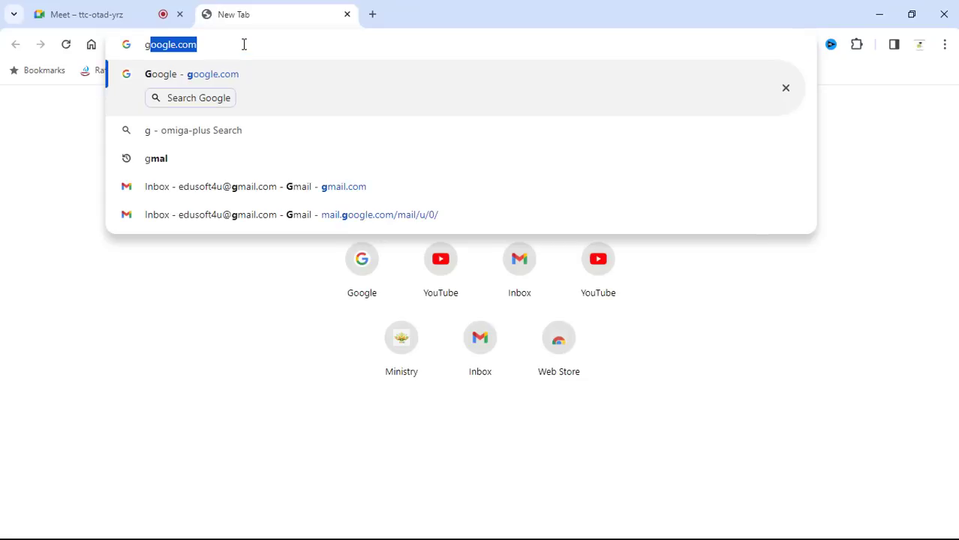
pyautogui.press('Return')
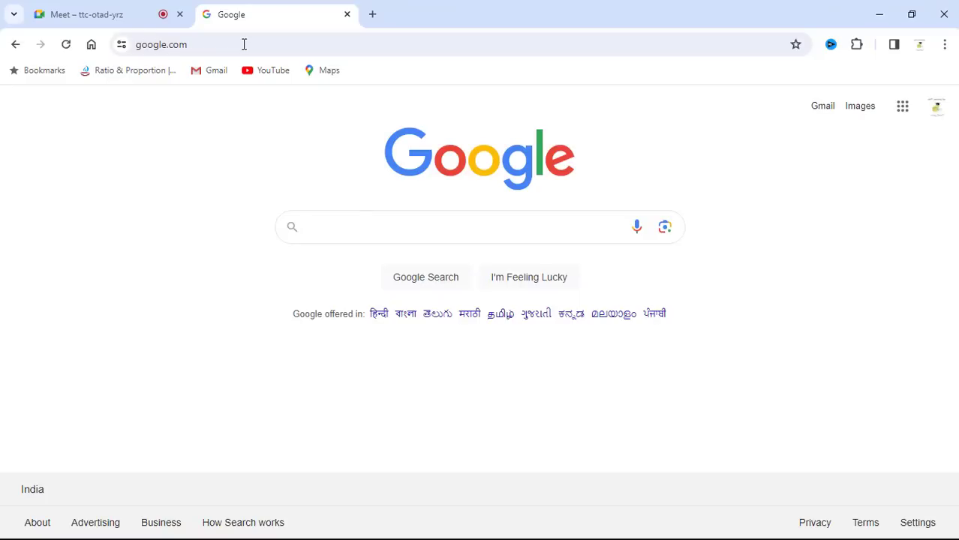
pyautogui.write('ad')
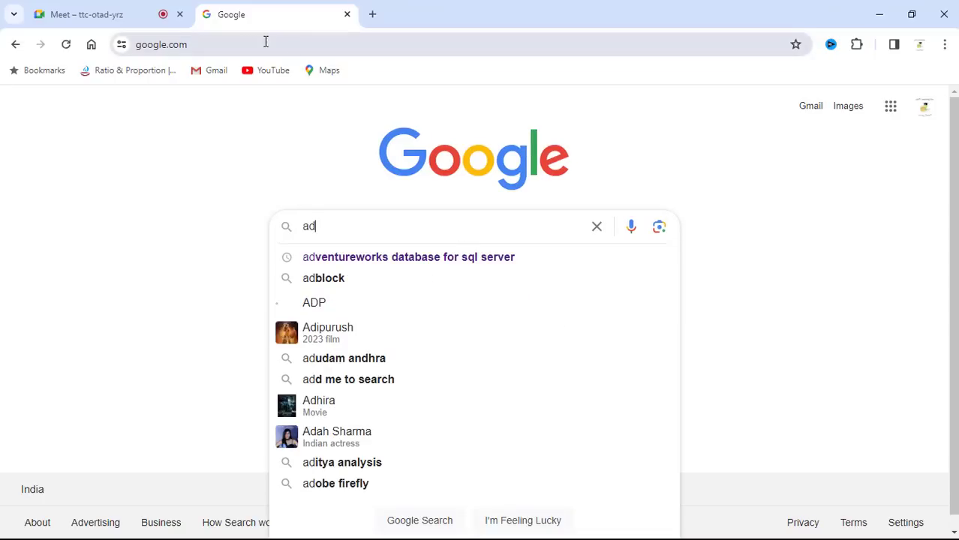
pyautogui.click(457, 261)
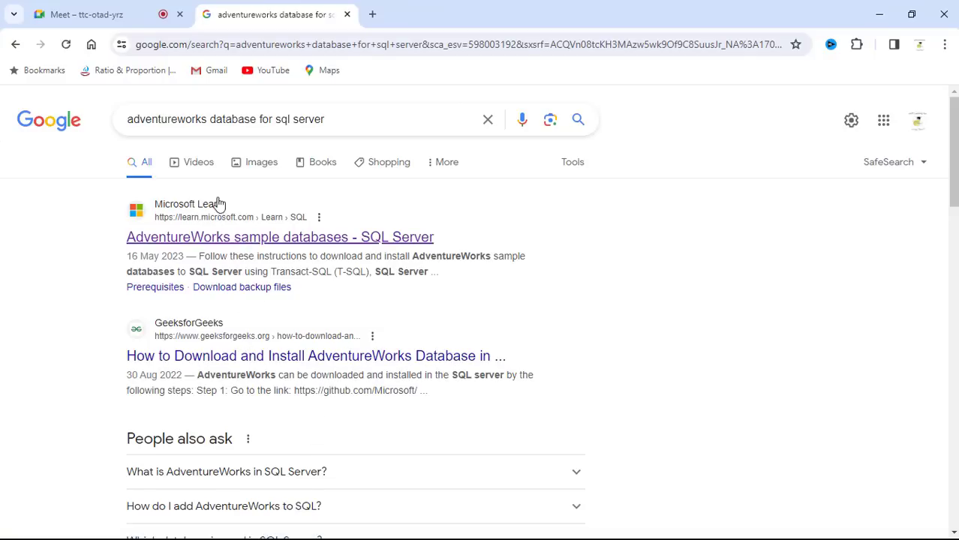
# Open the Microsoft Learn AdventureWorks sample databases result in a new tab and bring up its table of backup file downloads
pyautogui.rightClick(233, 239)
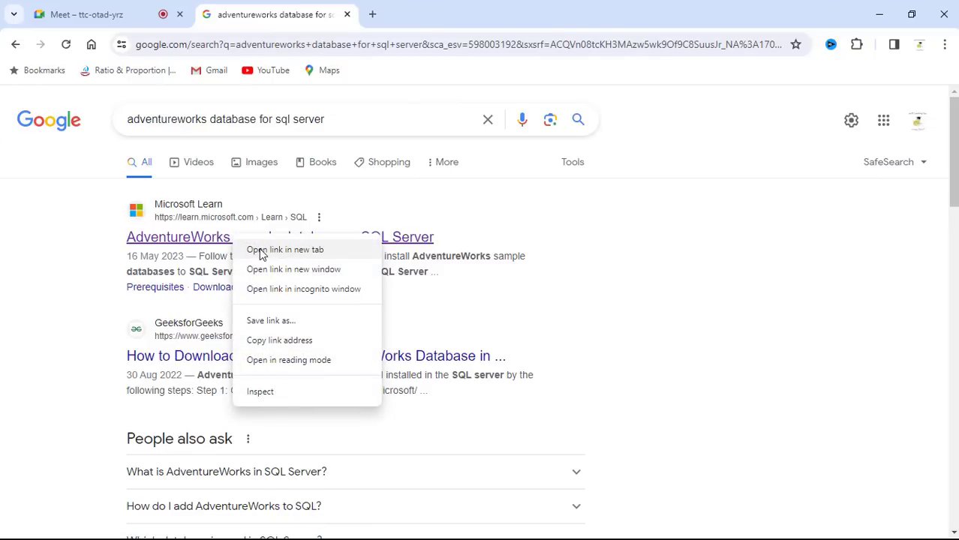
pyautogui.click(284, 250)
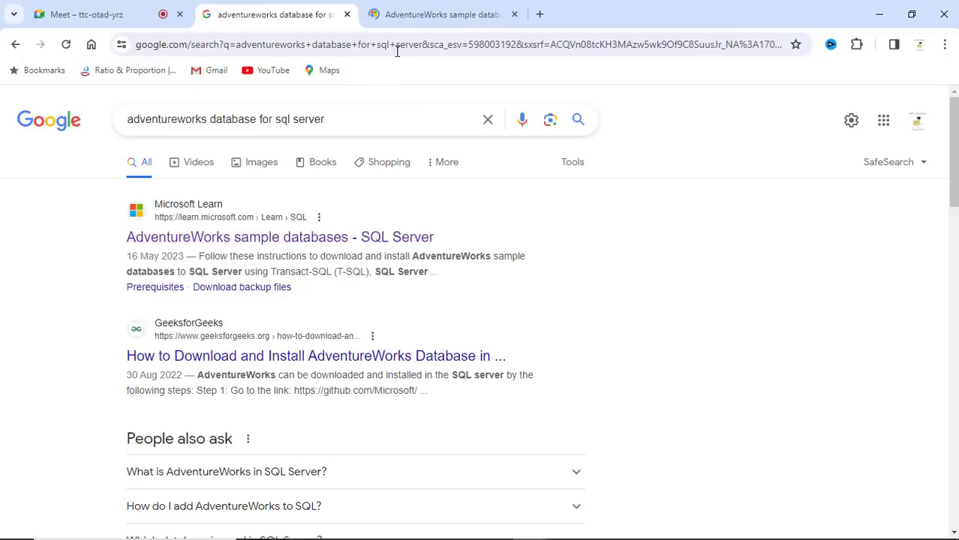
pyautogui.click(423, 16)
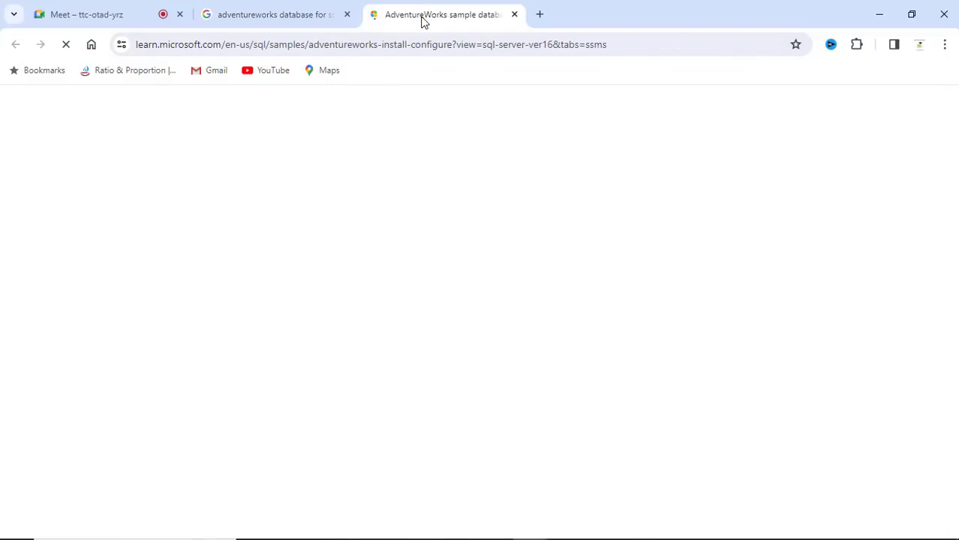
pyautogui.scroll(-5, 414, 271)
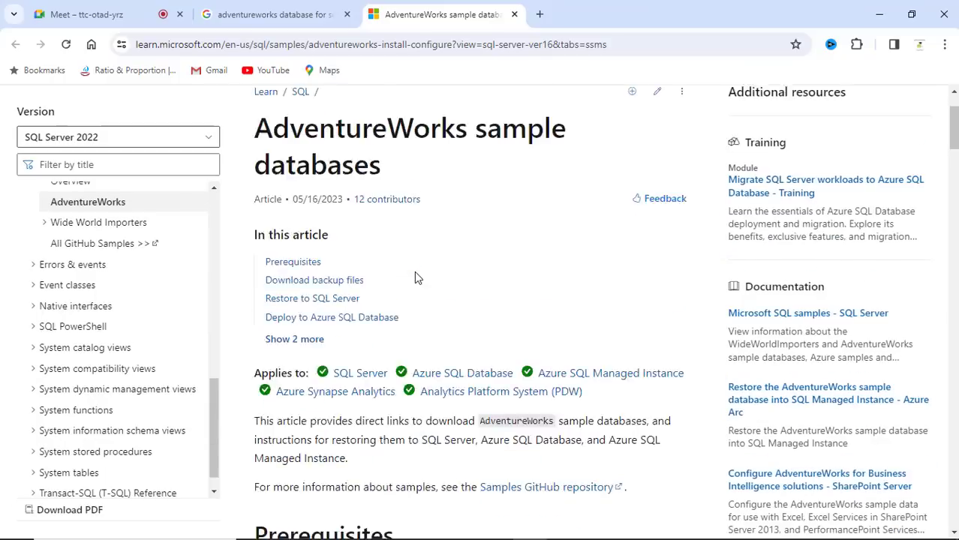
pyautogui.scroll(-3, 414, 276)
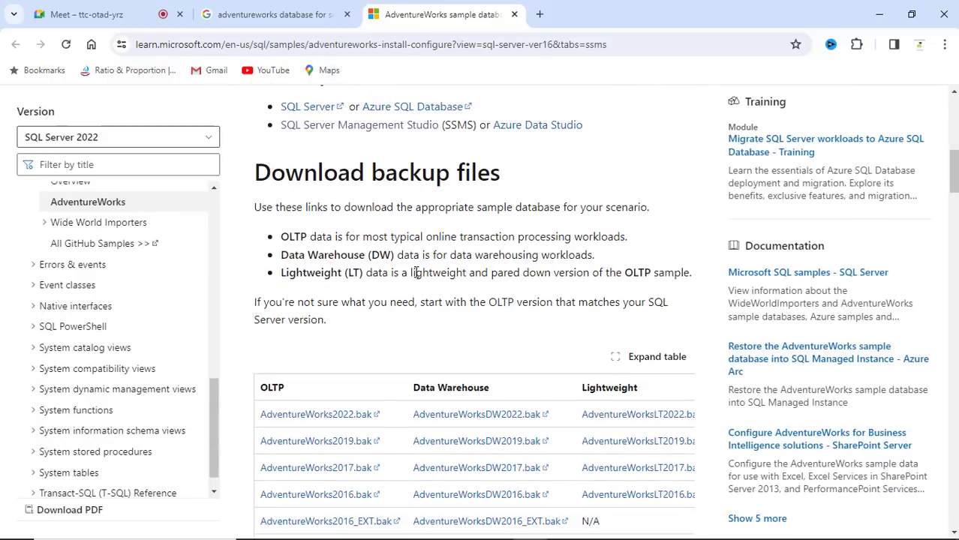
pyautogui.scroll(-1, 416, 272)
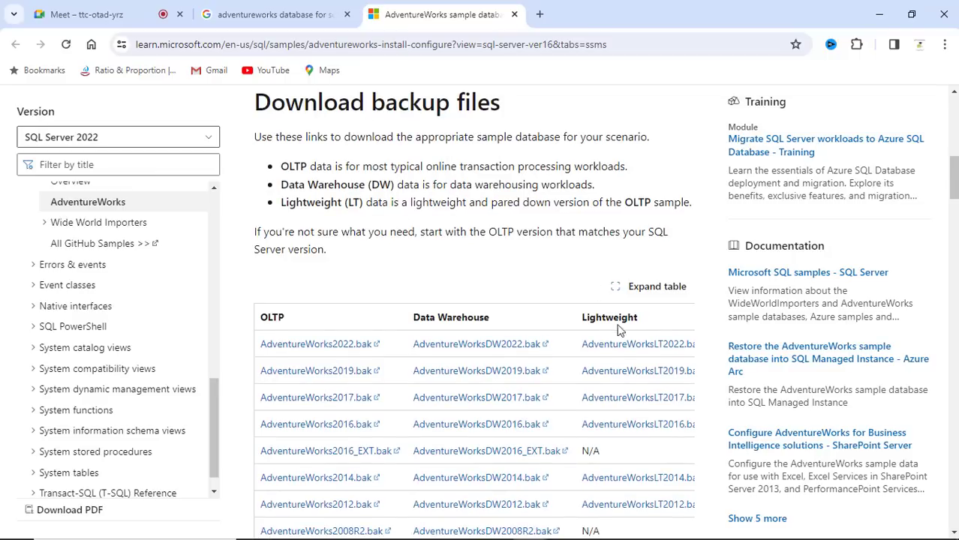
pyautogui.scroll(-2, 520, 353)
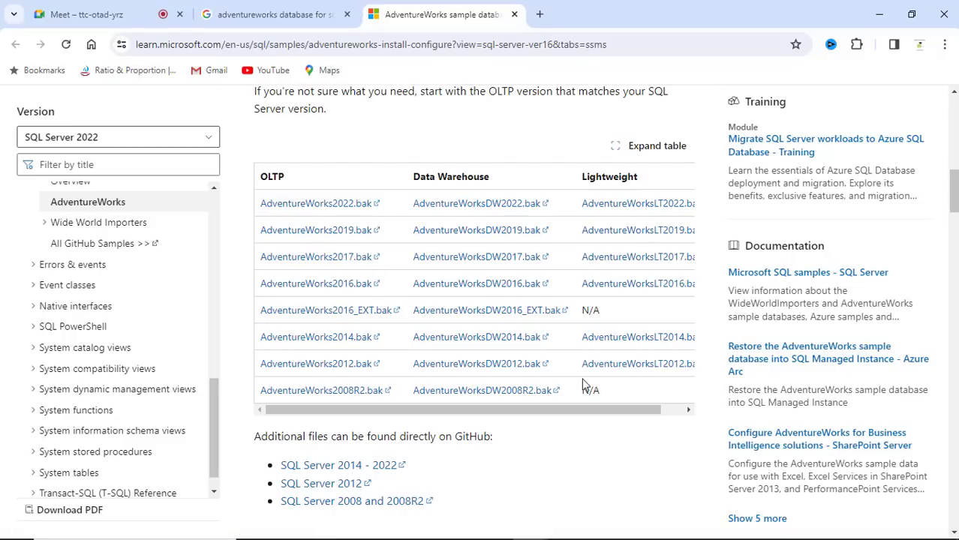
pyautogui.moveTo(578, 412); pyautogui.dragTo(650, 412)
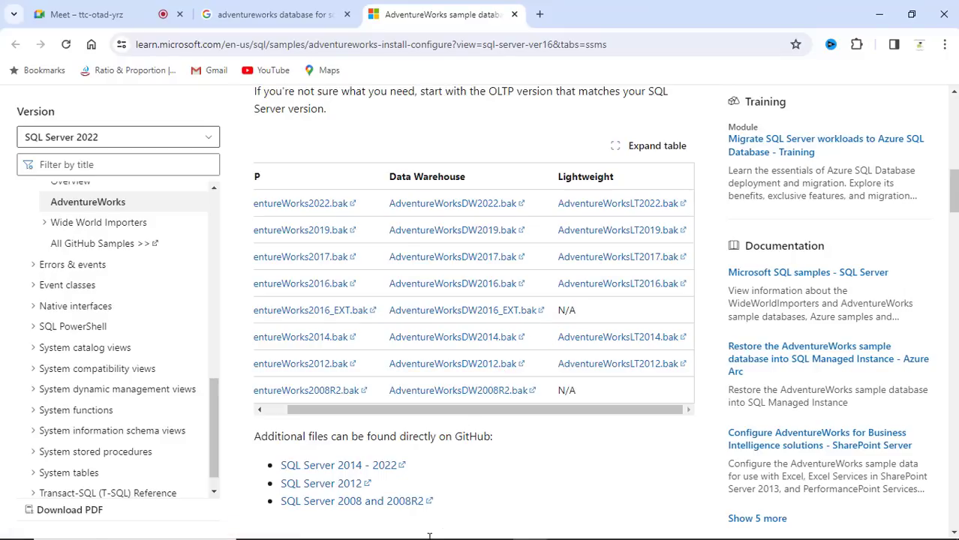
# Read through the article's SSMS instructions for restoring a sample database to SQL Server
pyautogui.moveTo(494, 534)
pyautogui.scroll(-3, 548, 476)
pyautogui.scroll(-1, 537, 460)
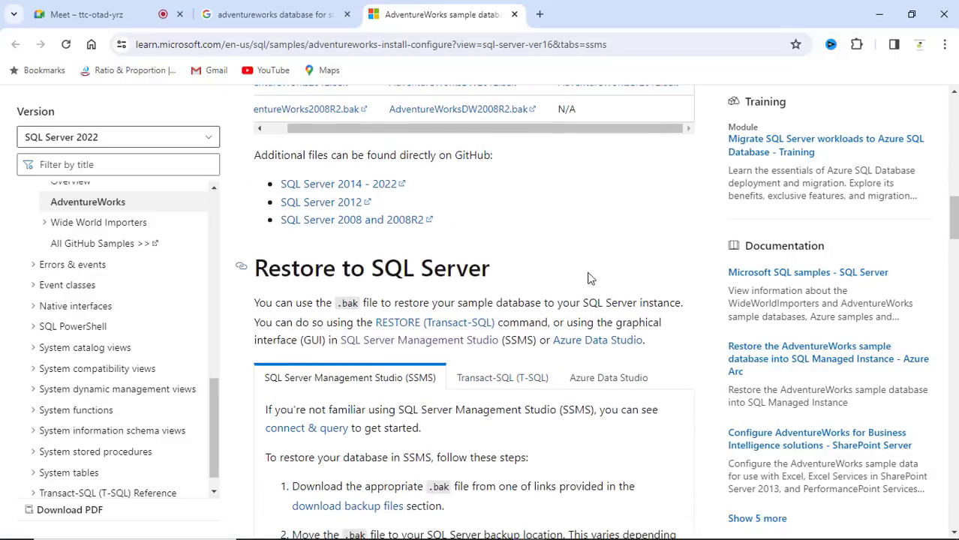
pyautogui.scroll(-2, 542, 383)
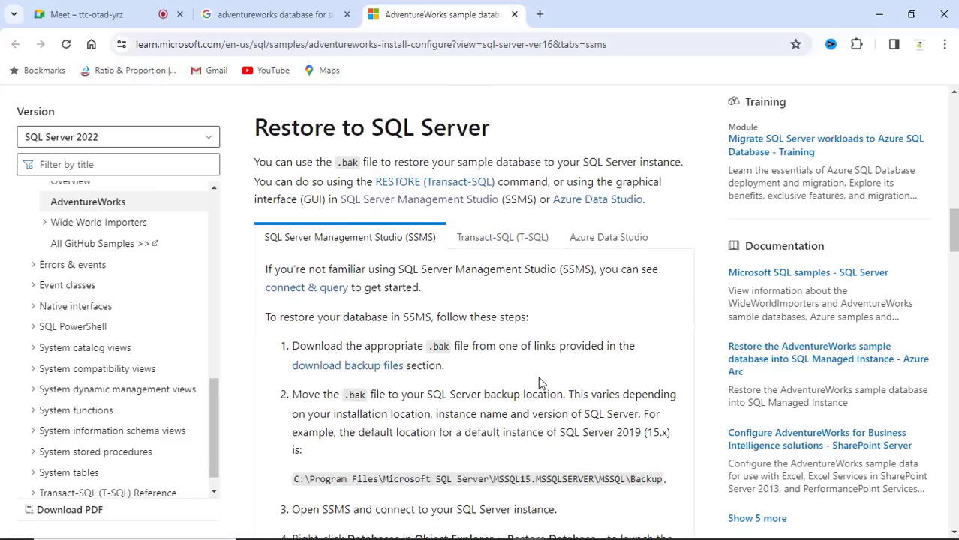
pyautogui.scroll(-1, 542, 383)
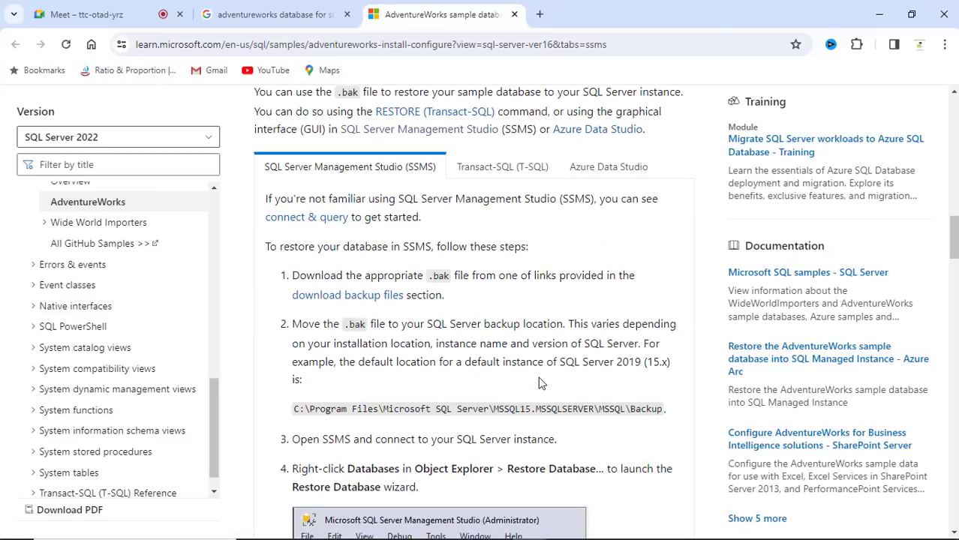
pyautogui.scroll(-6, 539, 383)
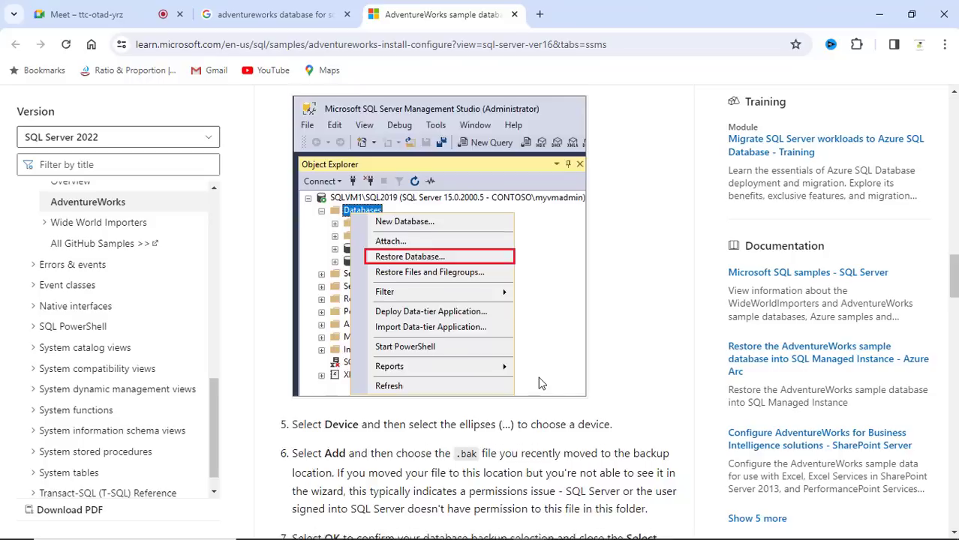
pyautogui.scroll(-2, 539, 384)
pyautogui.scroll(-3, 539, 382)
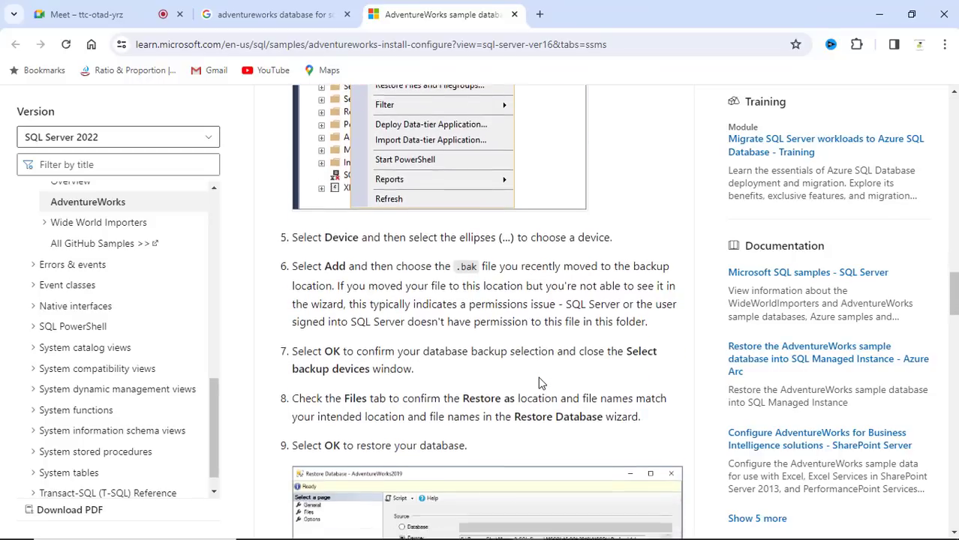
pyautogui.scroll(-4, 539, 383)
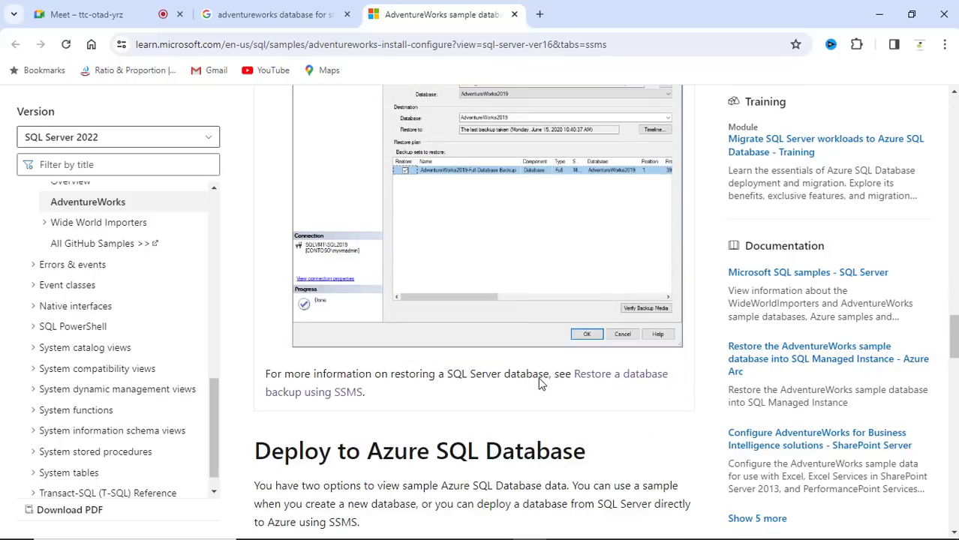
# Download the lightweight AdventureWorksLT2022.bak file from the article's backup files table
pyautogui.scroll(10, 539, 384)
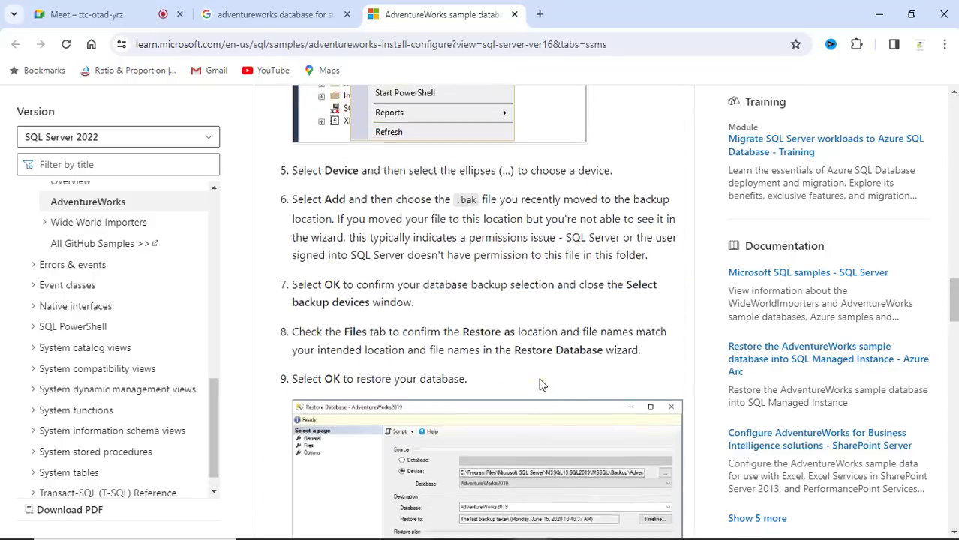
pyautogui.scroll(10, 540, 380)
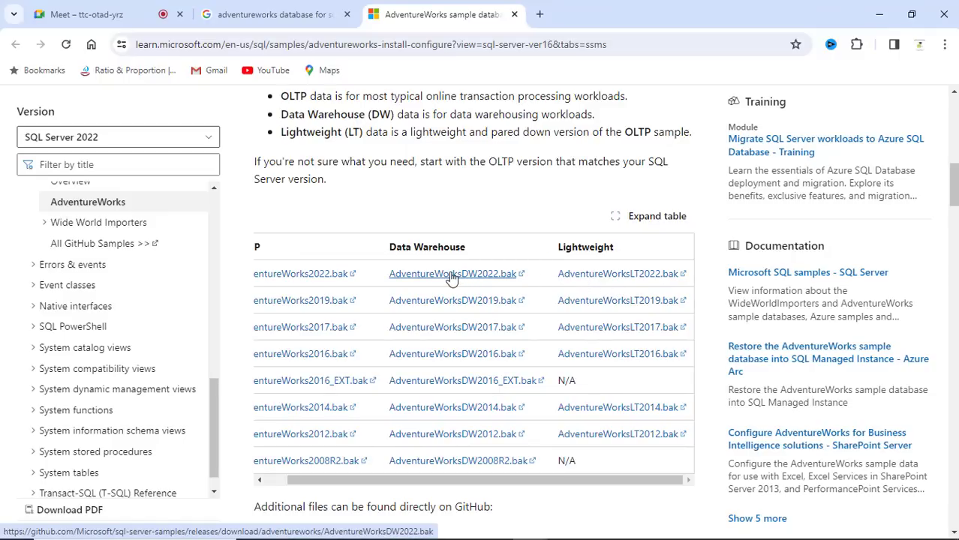
pyautogui.moveTo(422, 479); pyautogui.dragTo(376, 488)
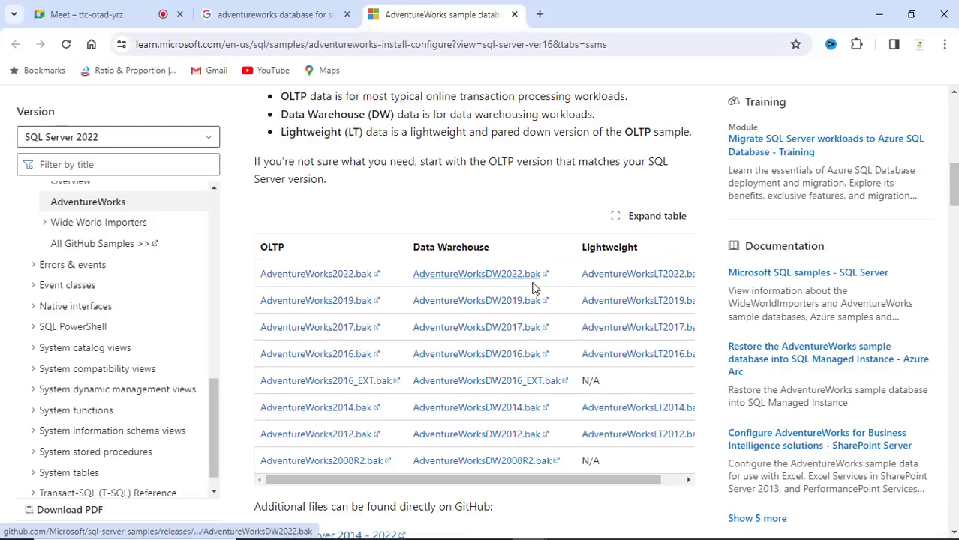
pyautogui.click(619, 279)
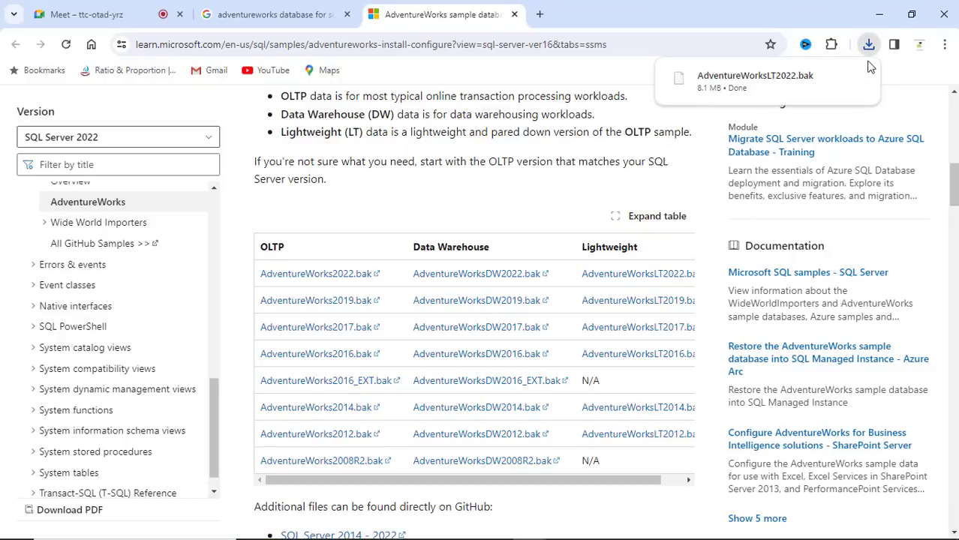
# Try to open the downloaded AdventureWorksLT2022.bak file, and switch to File Explorer to show the Downloads folder
pyautogui.moveTo(830, 78)
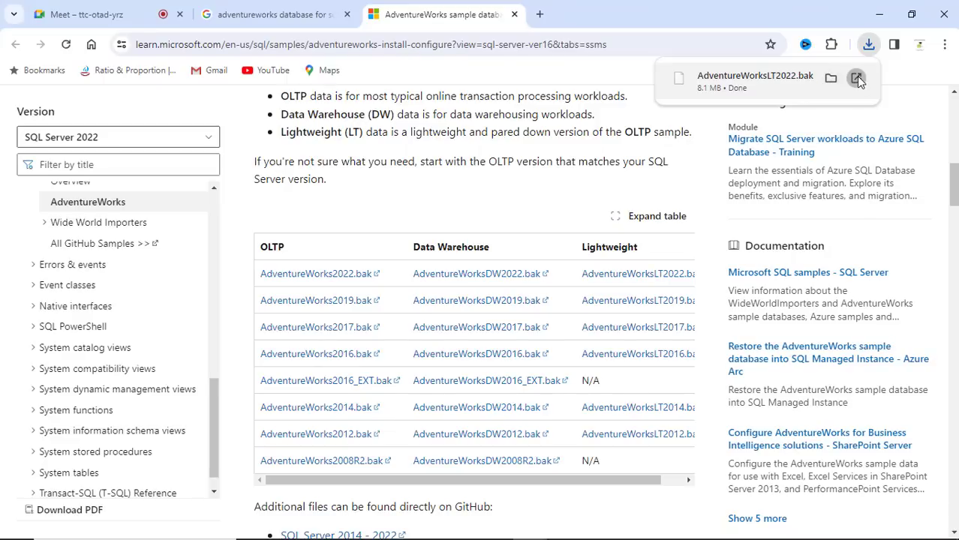
pyautogui.click(857, 78)
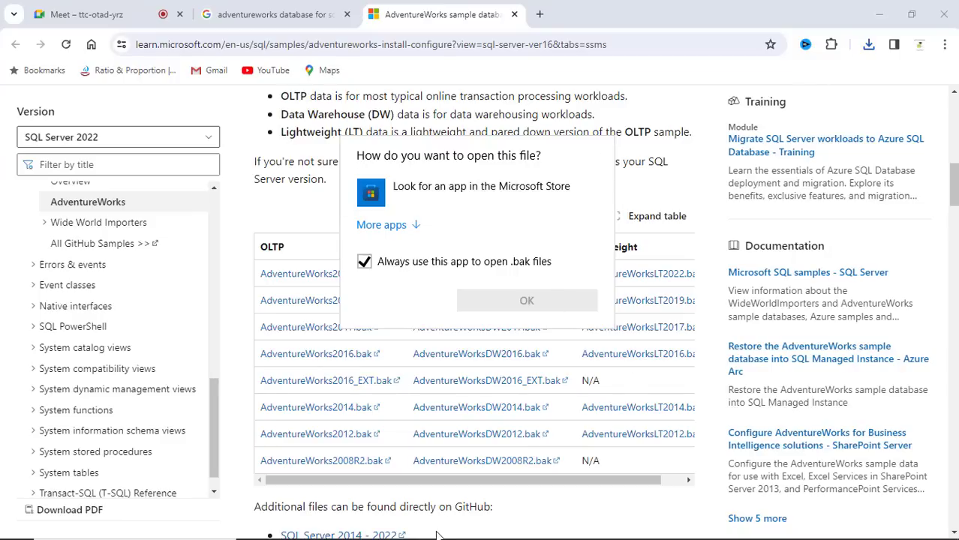
pyautogui.press('super+e')
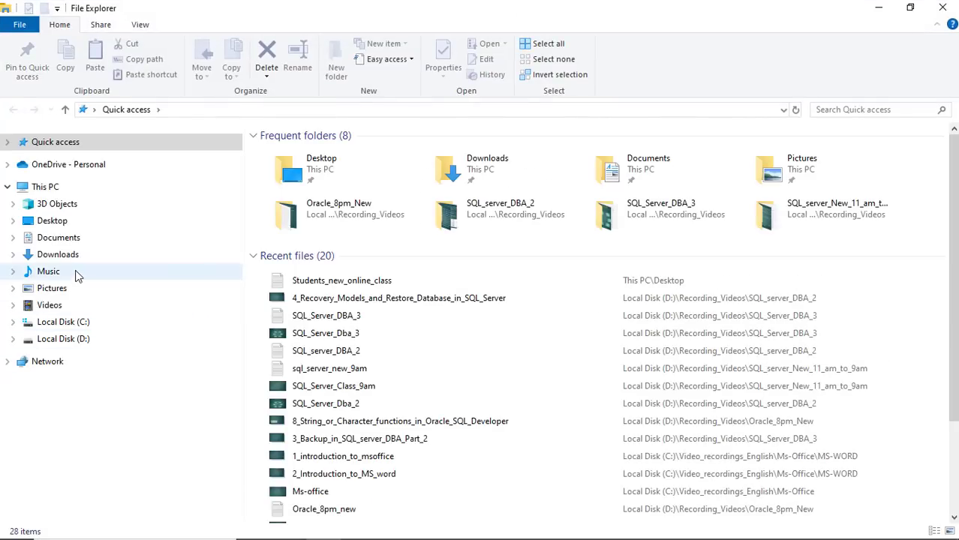
pyautogui.click(73, 259)
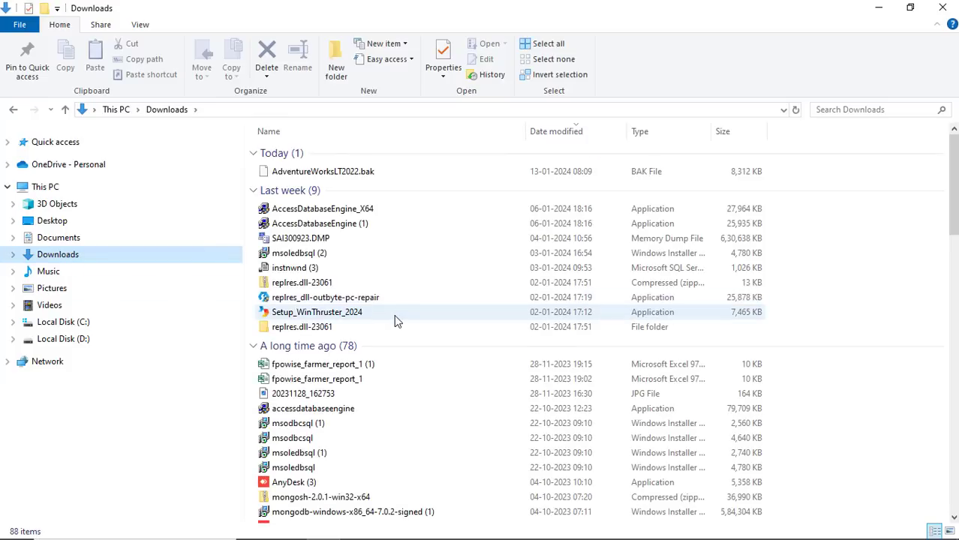
# Move AdventureWorksLT2022.bak from the Downloads folder to the SQL_SERVER_BACKUP folder on drive D
pyautogui.click(358, 178)
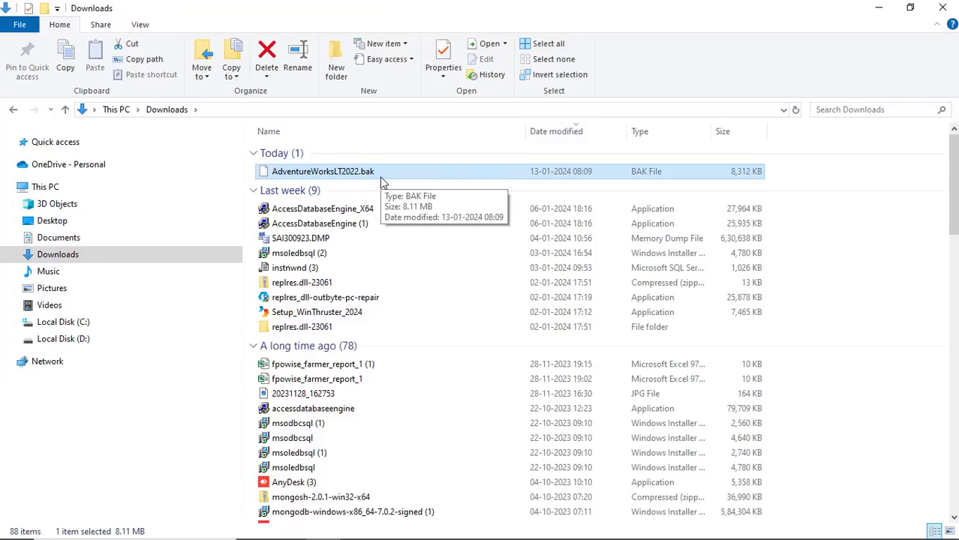
pyautogui.hotkey('ctrl', 'x')
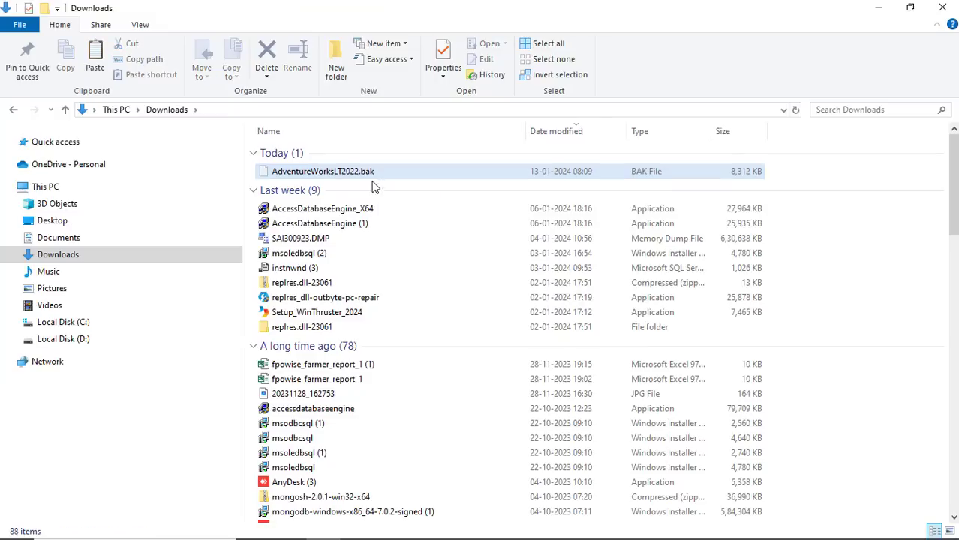
pyautogui.click(109, 346)
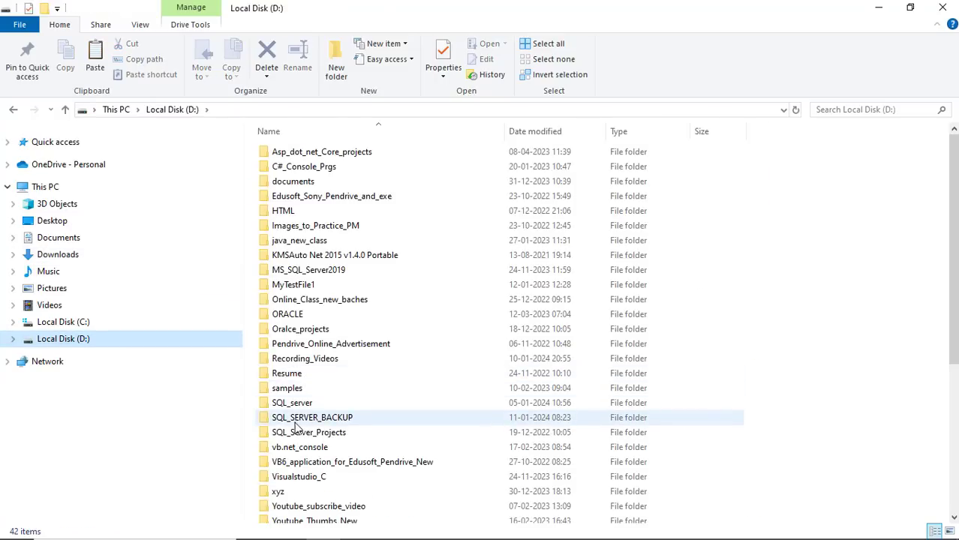
pyautogui.doubleClick(336, 422)
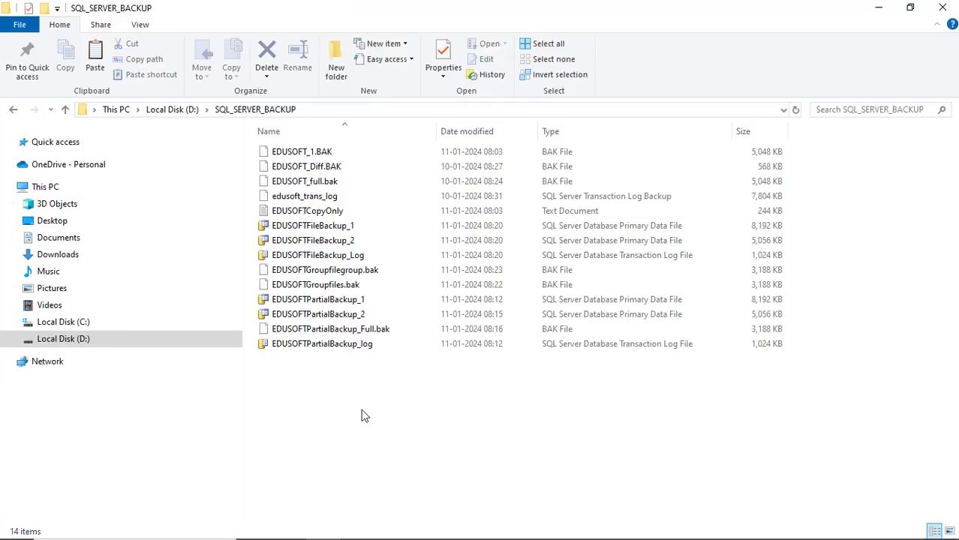
pyautogui.hotkey('ctrl', 'v')
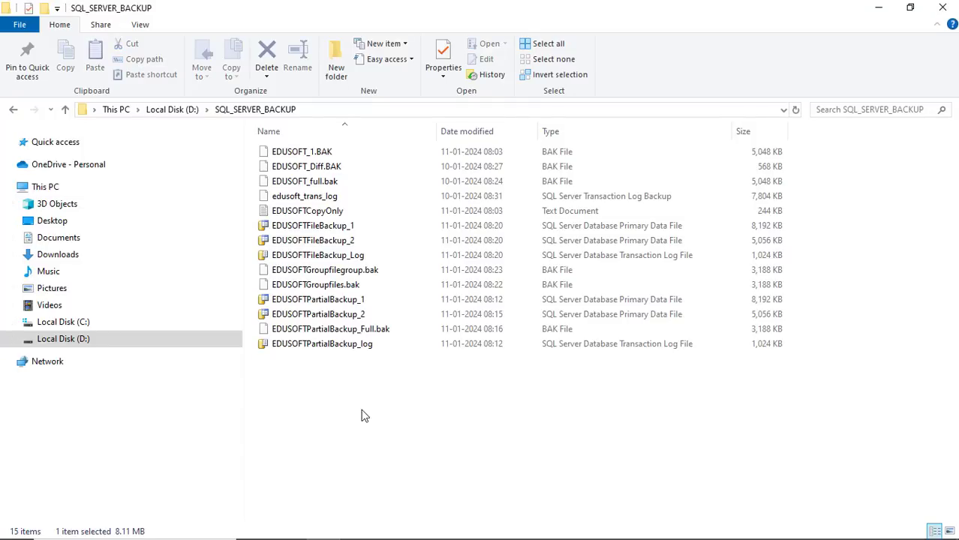
pyautogui.click(400, 430)
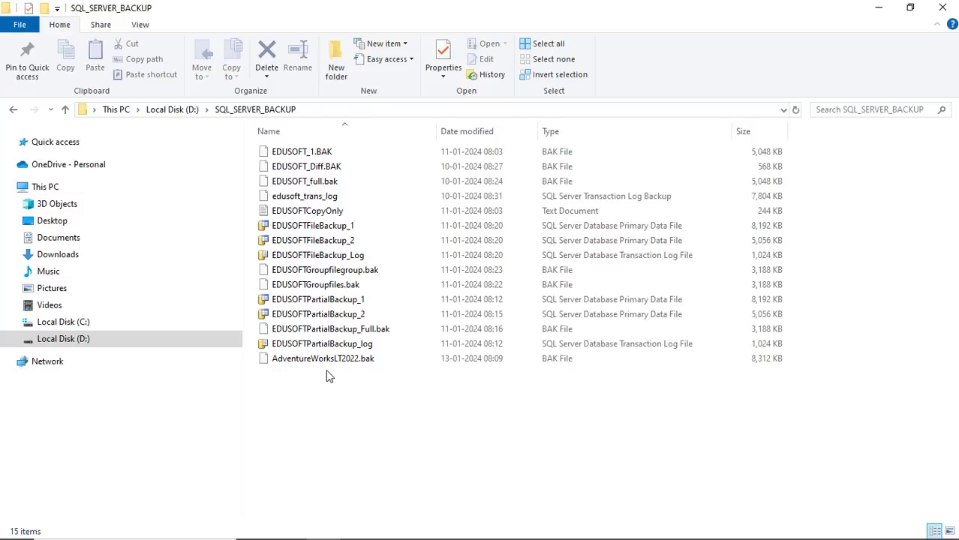
# Switch to SQL Server Management Studio and delete the AdventureWorksLT2019 database, including its backup and restore history
pyautogui.hotkey('alt', 'Tab')
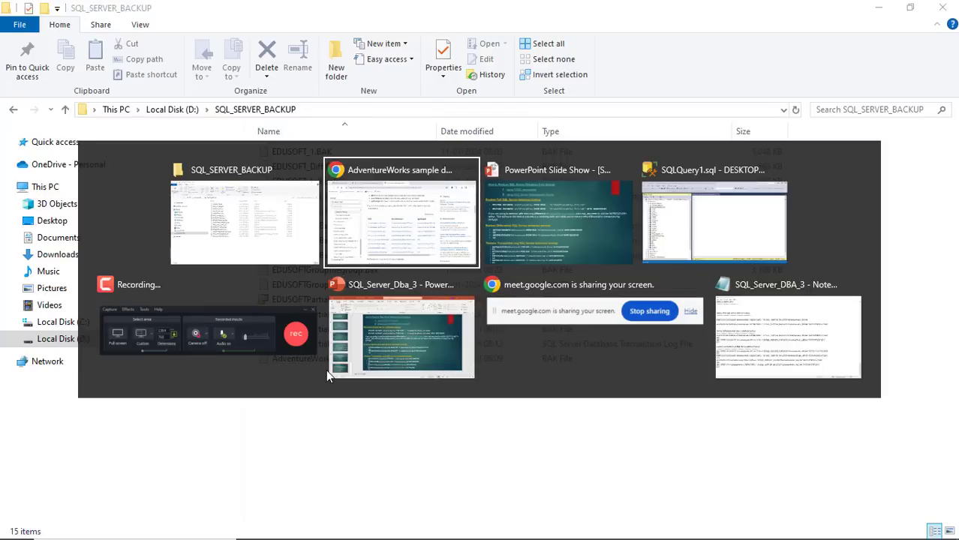
pyautogui.hotkey('alt', 'Tab')
pyautogui.hotkey('alt', 'Tab')
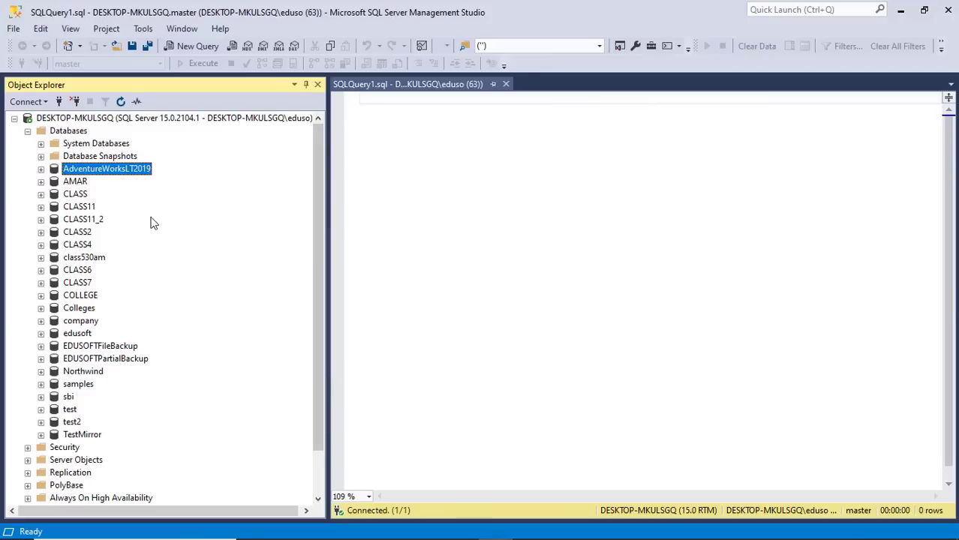
pyautogui.rightClick(117, 176)
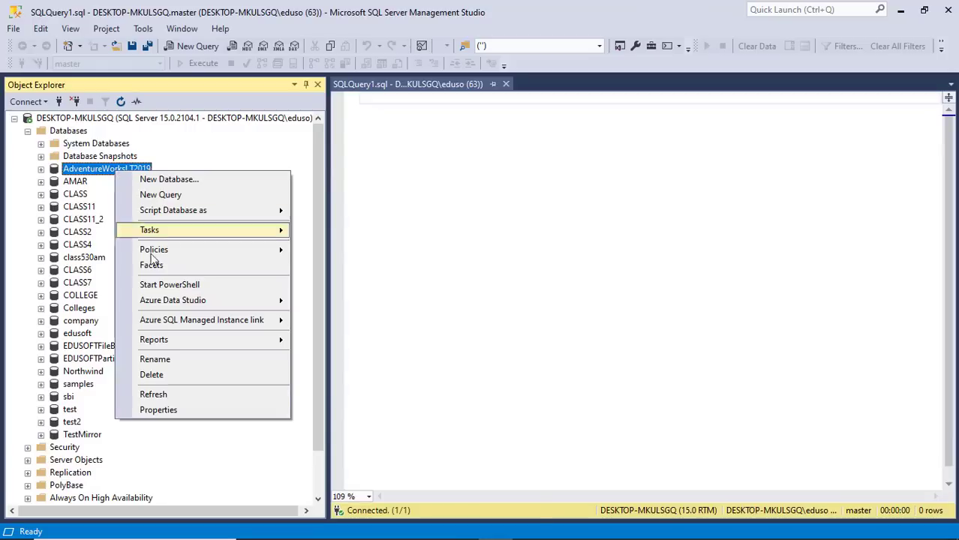
pyautogui.click(166, 377)
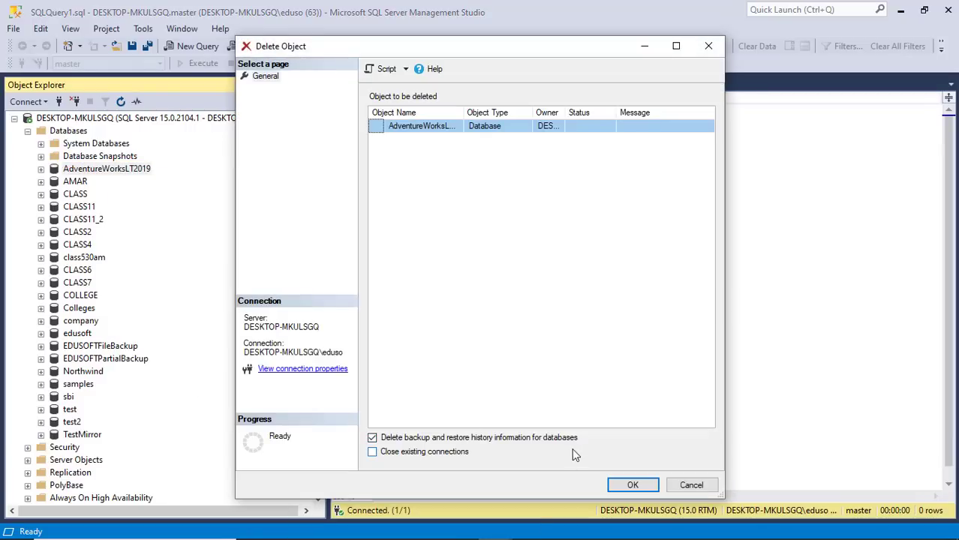
pyautogui.click(632, 489)
pyautogui.click(632, 486)
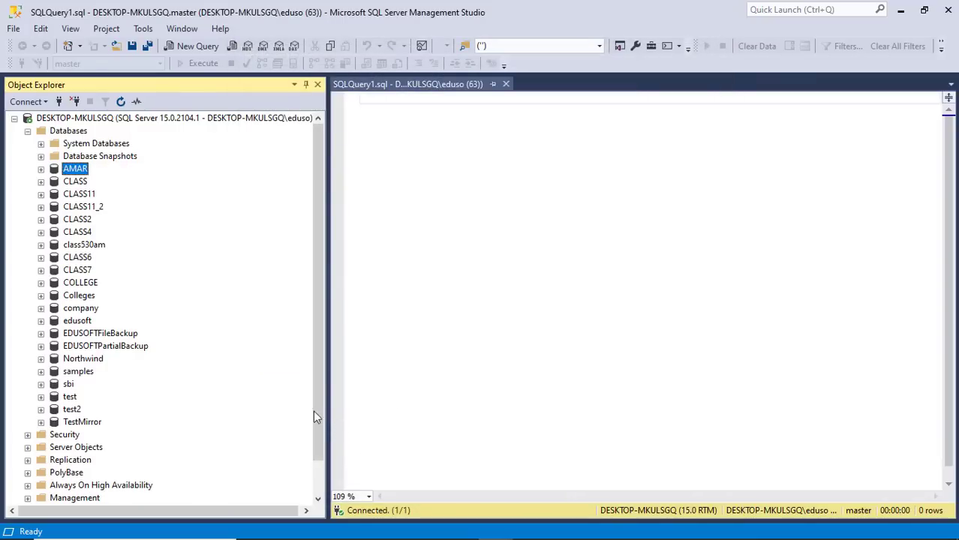
# Start a database restore with Device as the source and open the backup device selection
pyautogui.click(68, 132)
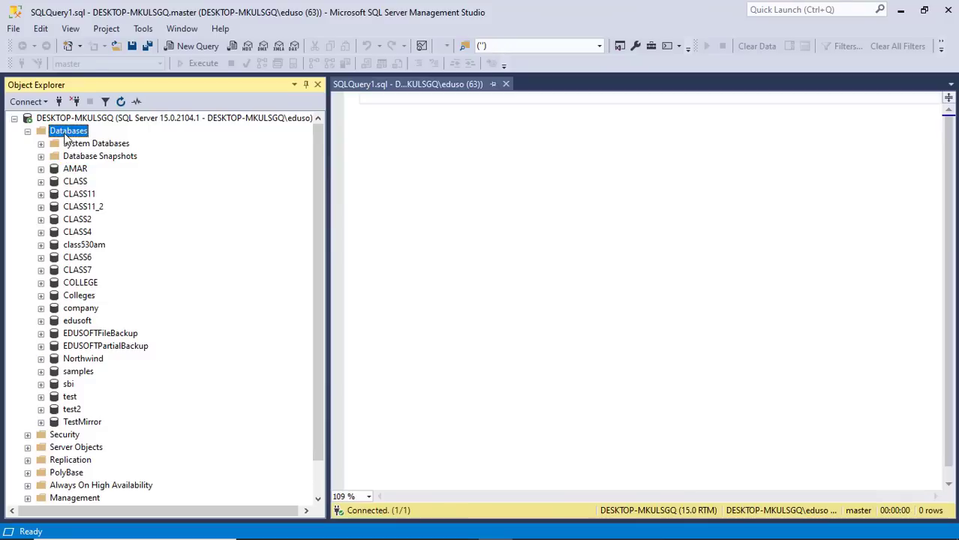
pyautogui.rightClick(66, 138)
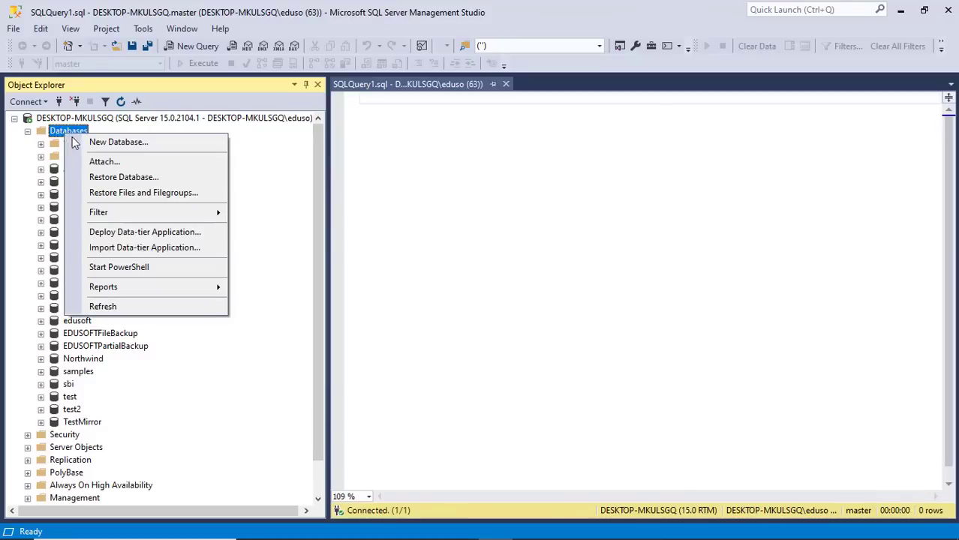
pyautogui.click(126, 178)
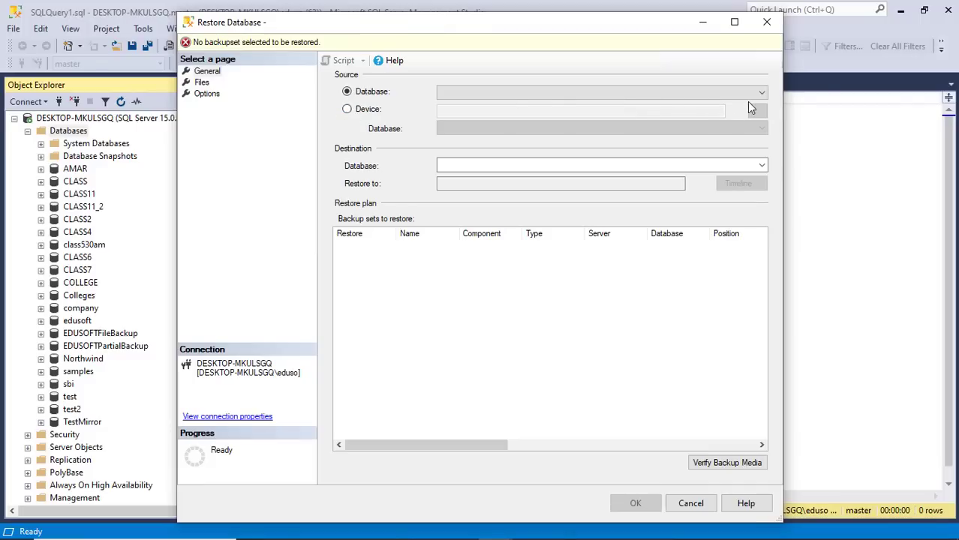
pyautogui.click(369, 111)
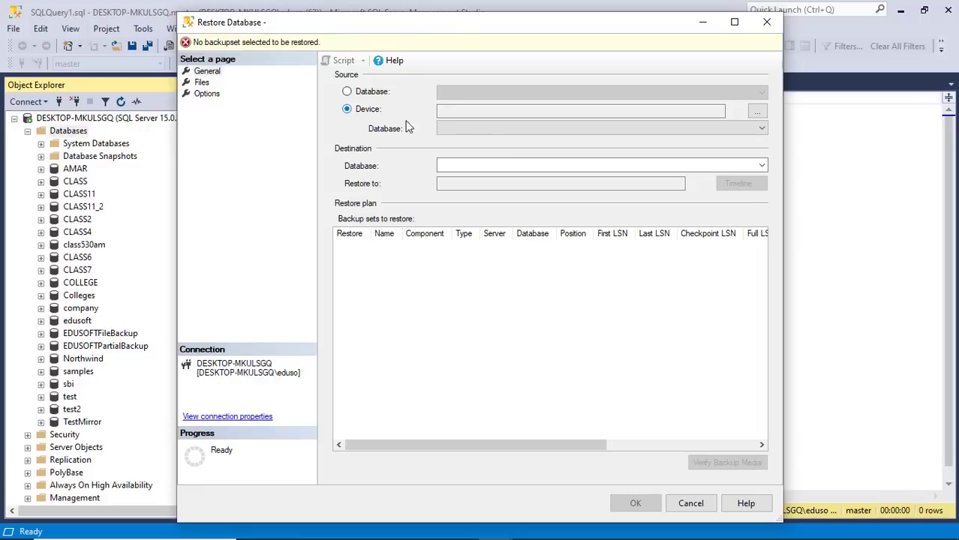
pyautogui.click(757, 114)
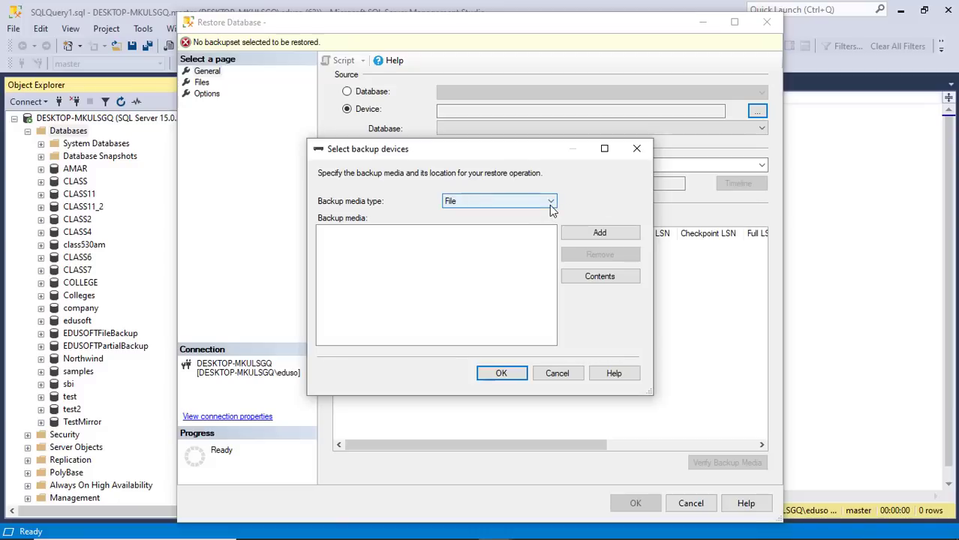
# Add AdventureWorksLT2022.bak from D:\SQL_SERVER_BACKUP as the backup media for the restore
pyautogui.click(575, 237)
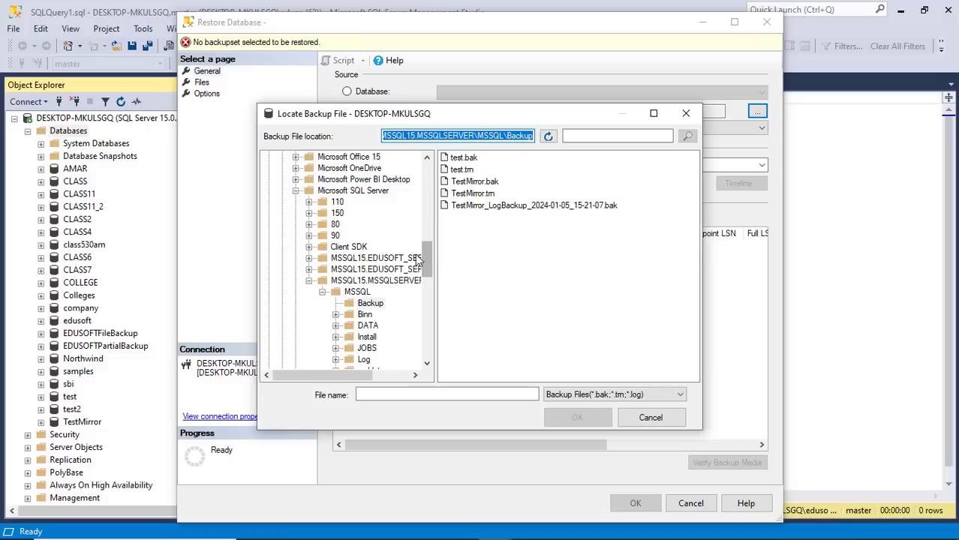
pyautogui.click(296, 192)
pyautogui.moveTo(426, 274); pyautogui.dragTo(436, 356)
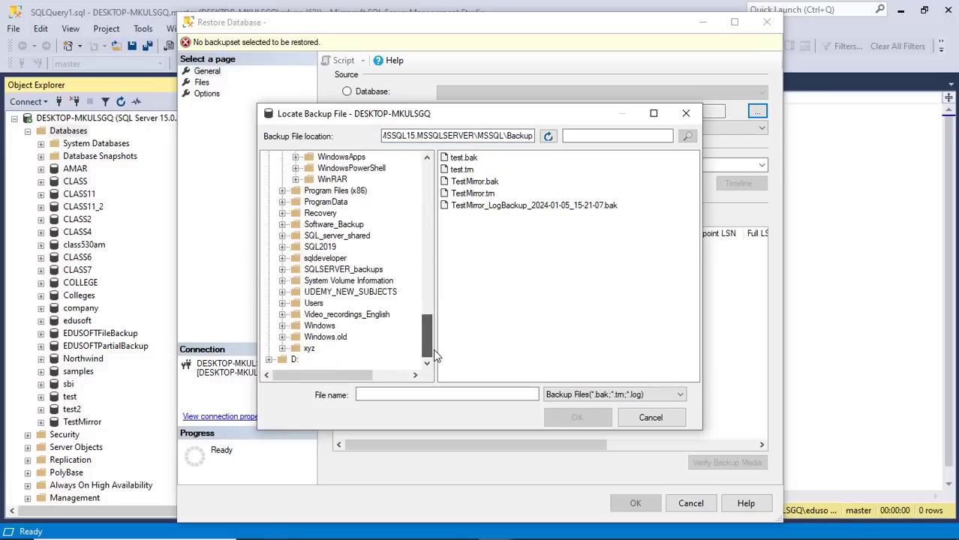
pyautogui.click(269, 360)
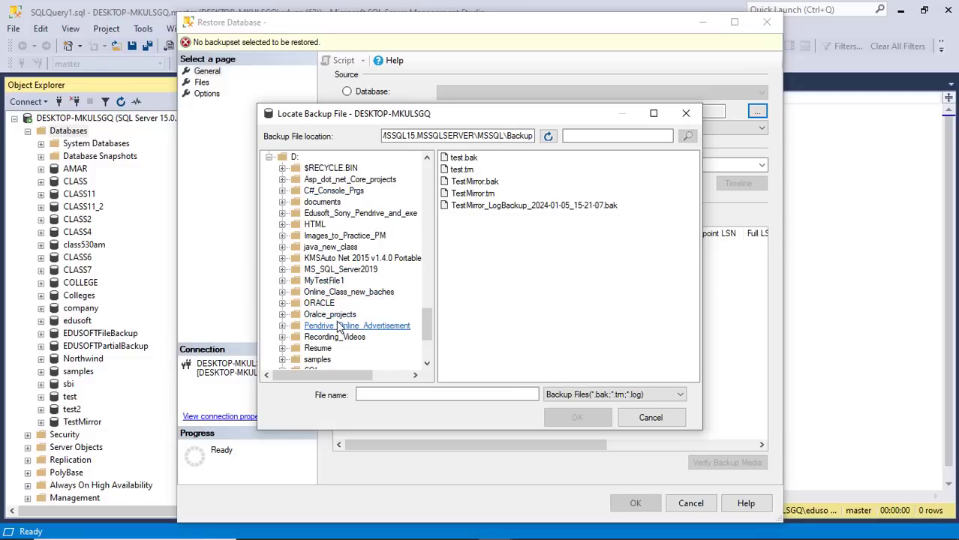
pyautogui.scroll(-2, 339, 321)
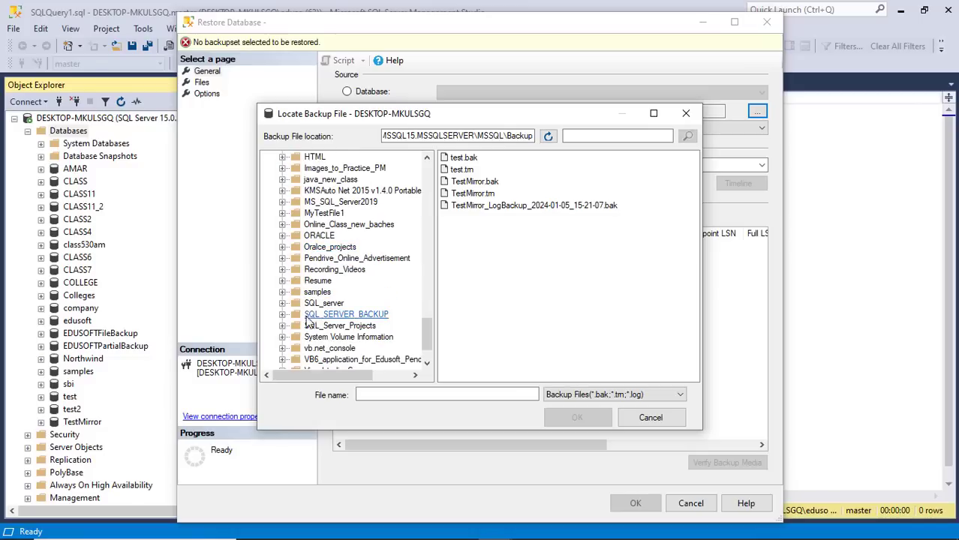
pyautogui.click(308, 317)
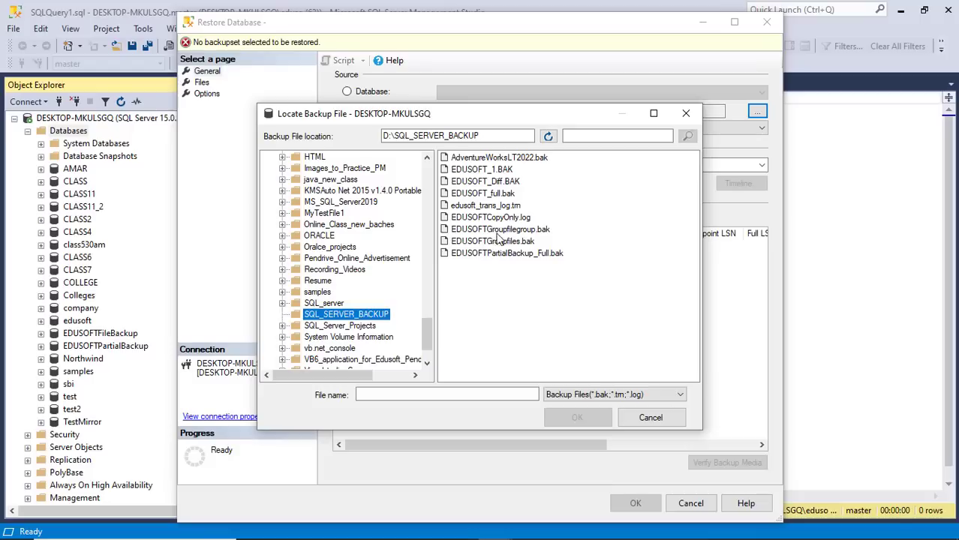
pyautogui.click(503, 159)
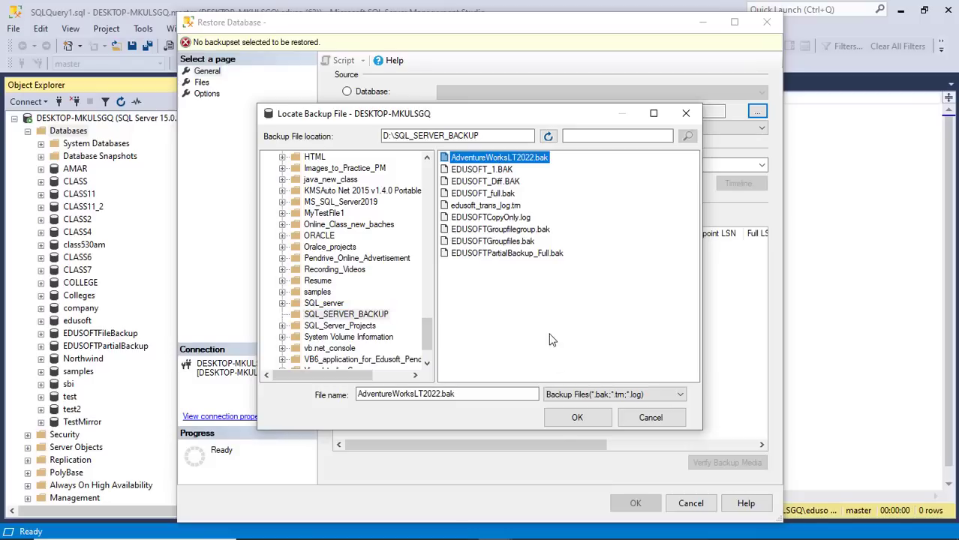
pyautogui.click(577, 419)
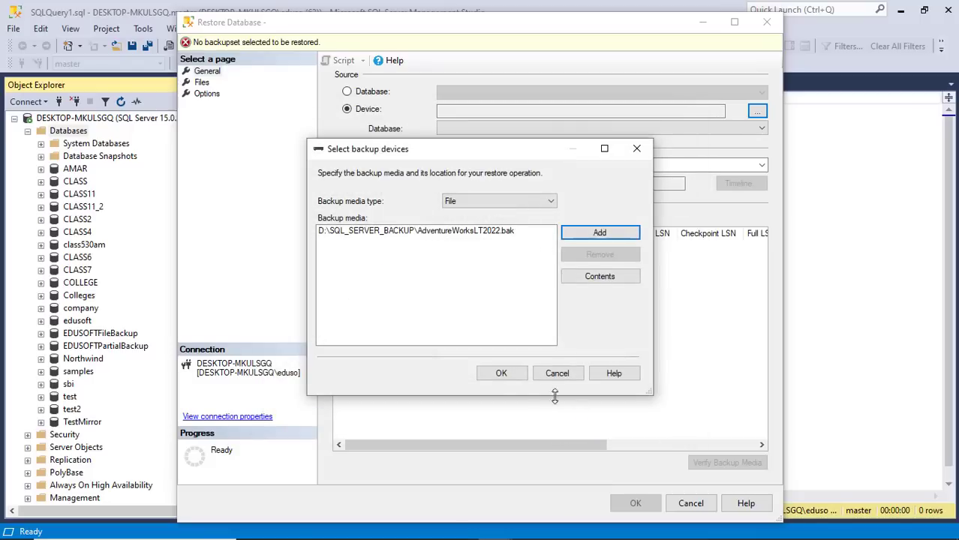
pyautogui.click(508, 376)
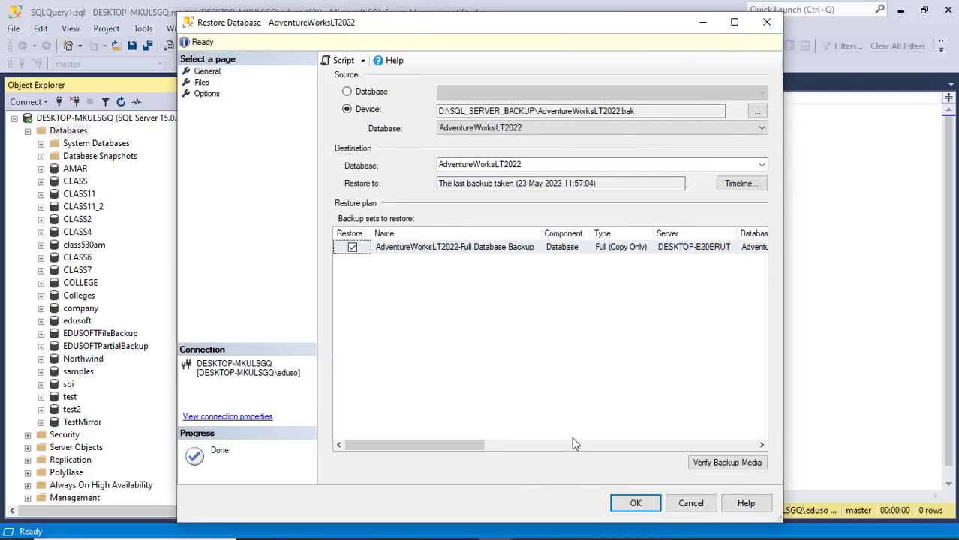
# Try to restore the AdventureWorksLT2022 database, review the restore's error details, and close the restore dialog
pyautogui.click(635, 504)
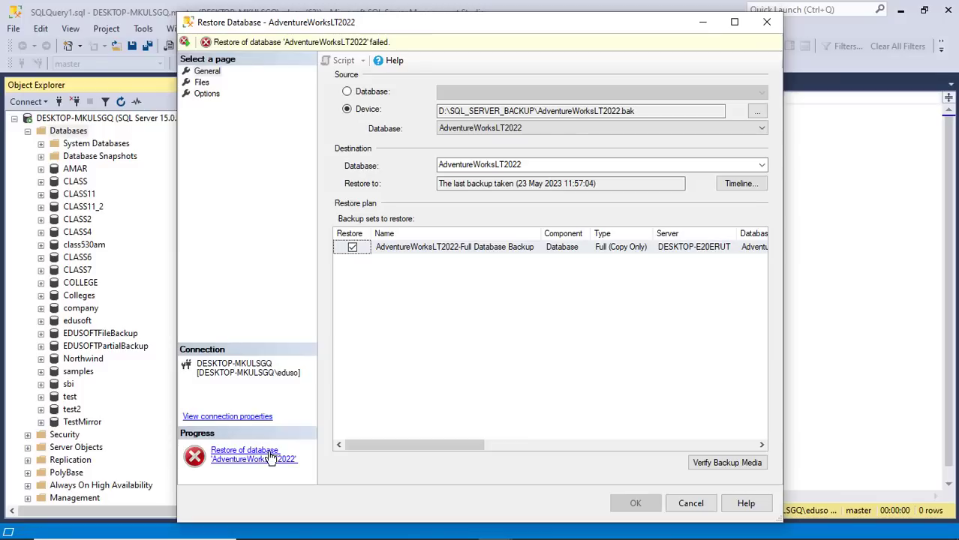
pyautogui.click(270, 457)
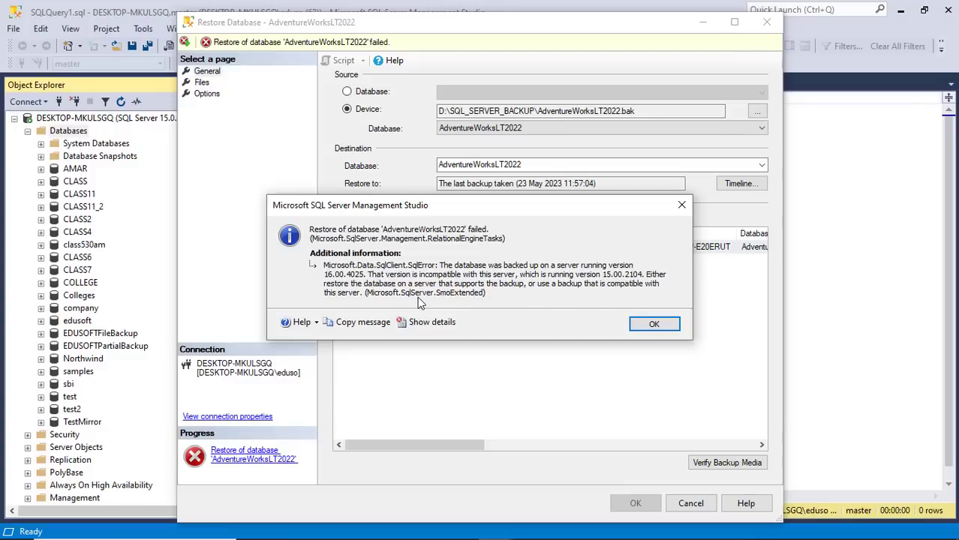
pyautogui.click(656, 325)
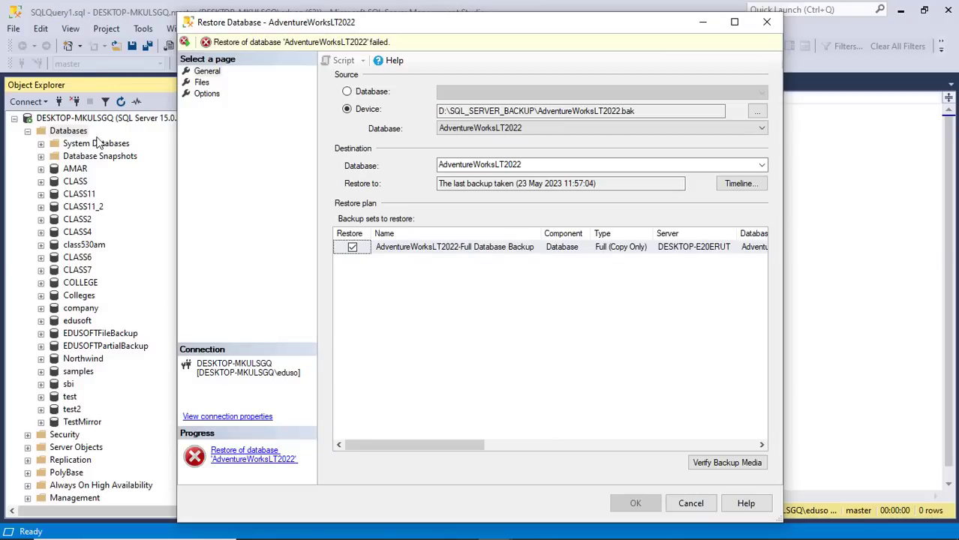
pyautogui.click(654, 112)
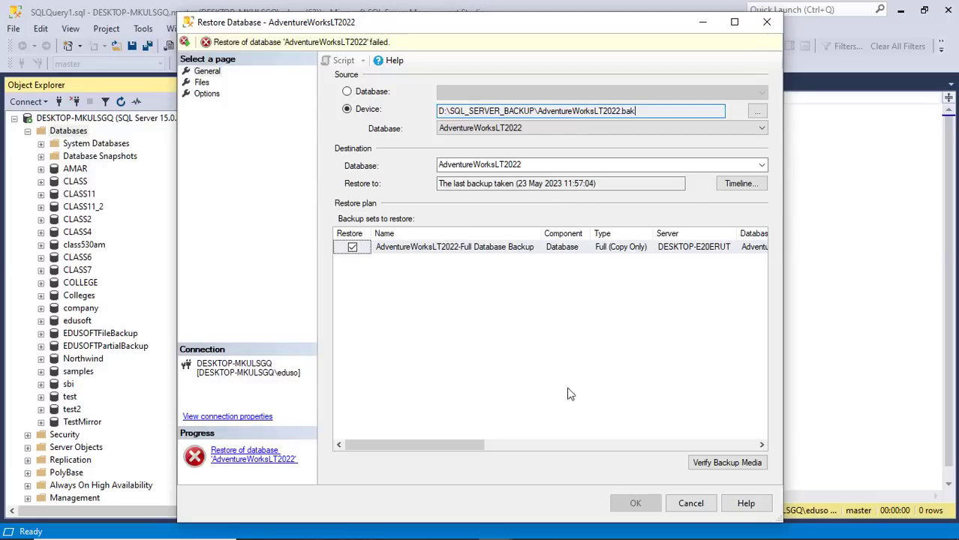
pyautogui.click(691, 505)
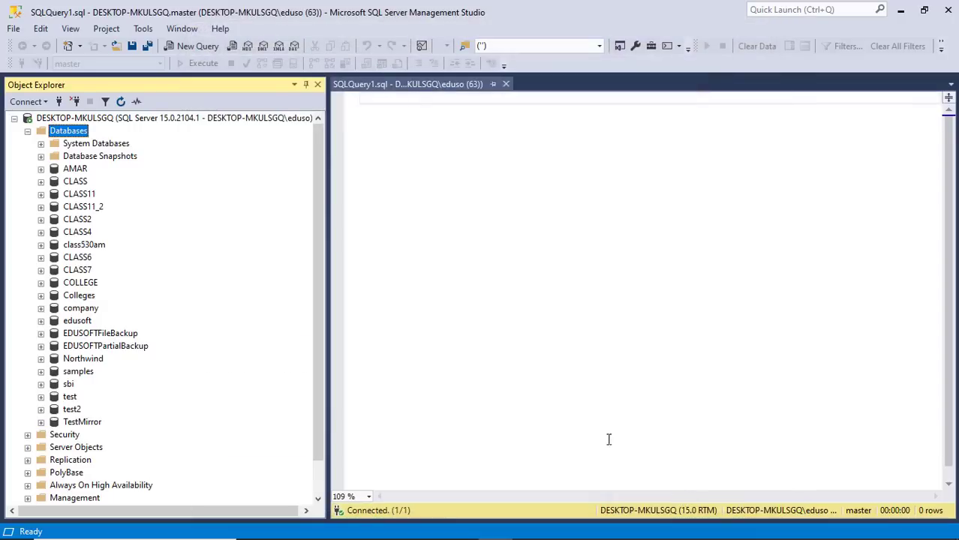
# Switch to File Explorer and delete AdventureWorksLT2022.bak from the SQL_SERVER_BACKUP folder
pyautogui.hotkey('alt', 'Tab')
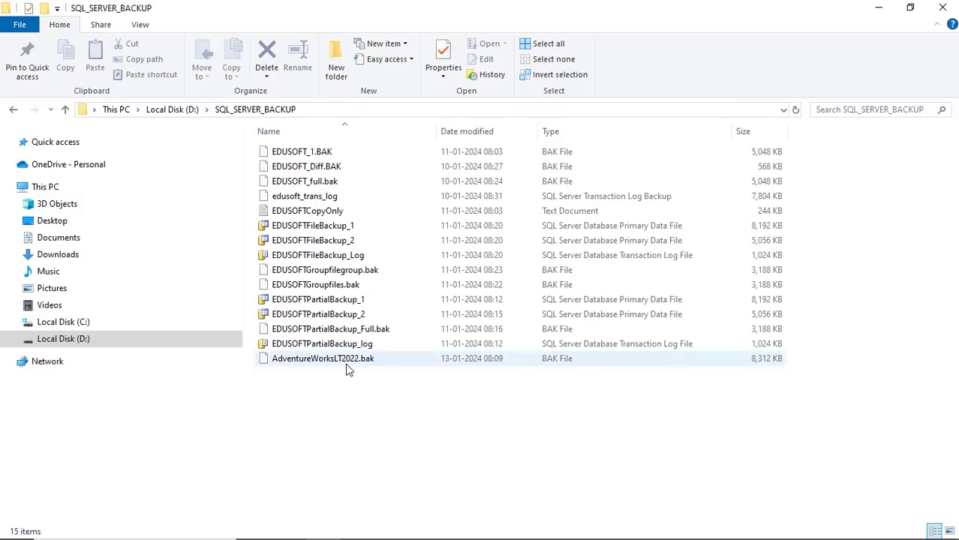
pyautogui.click(348, 364)
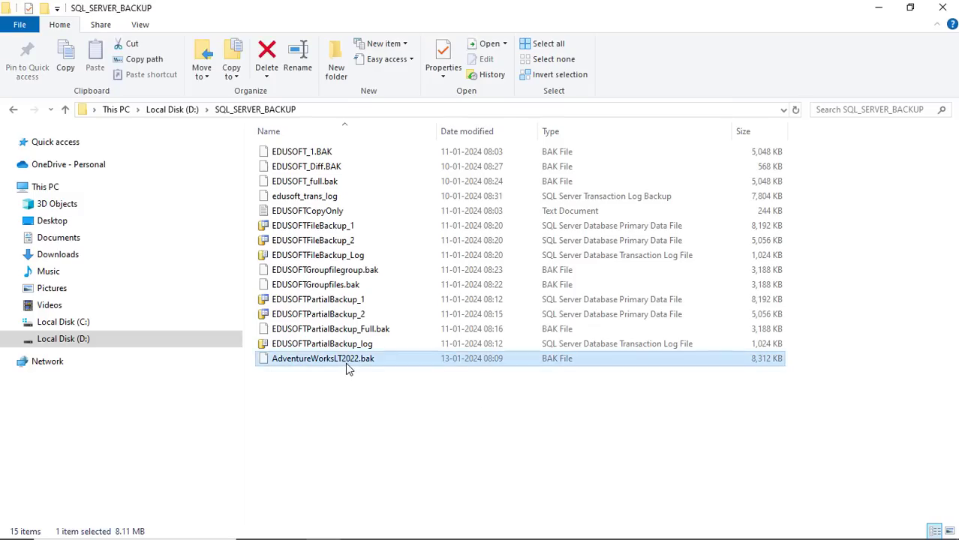
pyautogui.press('Delete')
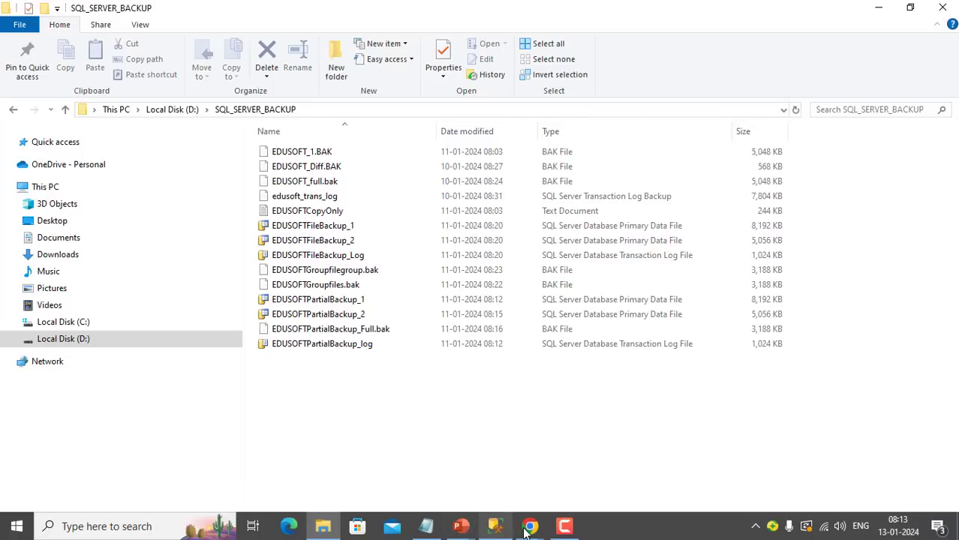
# Switch to Chrome, download the lightweight AdventureWorksLT2019.bak file from the backup files table, and try to open the download
pyautogui.moveTo(530, 526)
pyautogui.click(449, 476)
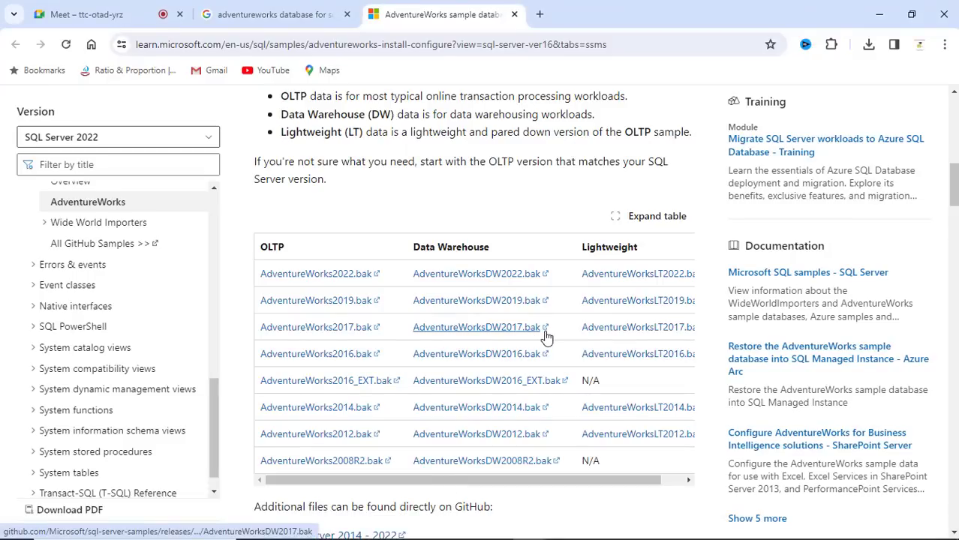
pyautogui.click(660, 308)
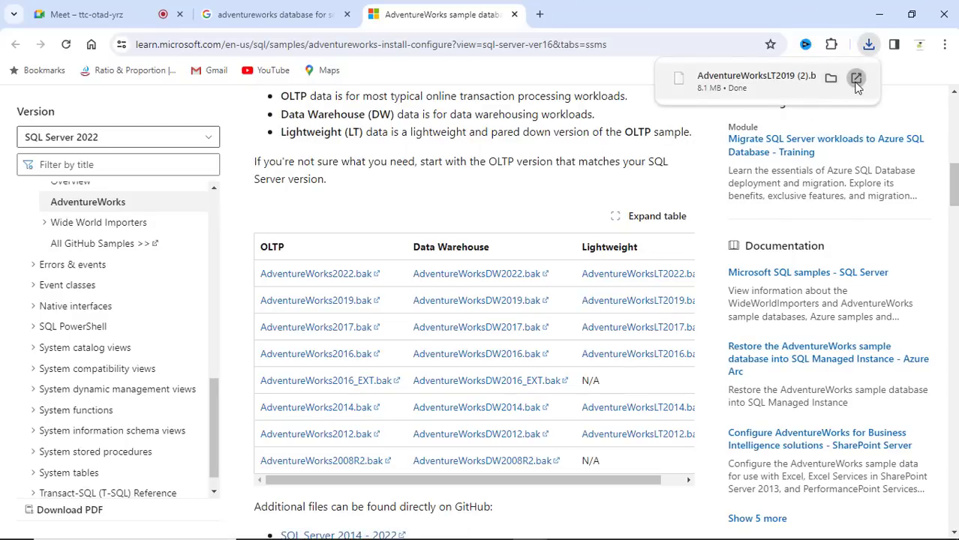
pyautogui.click(856, 78)
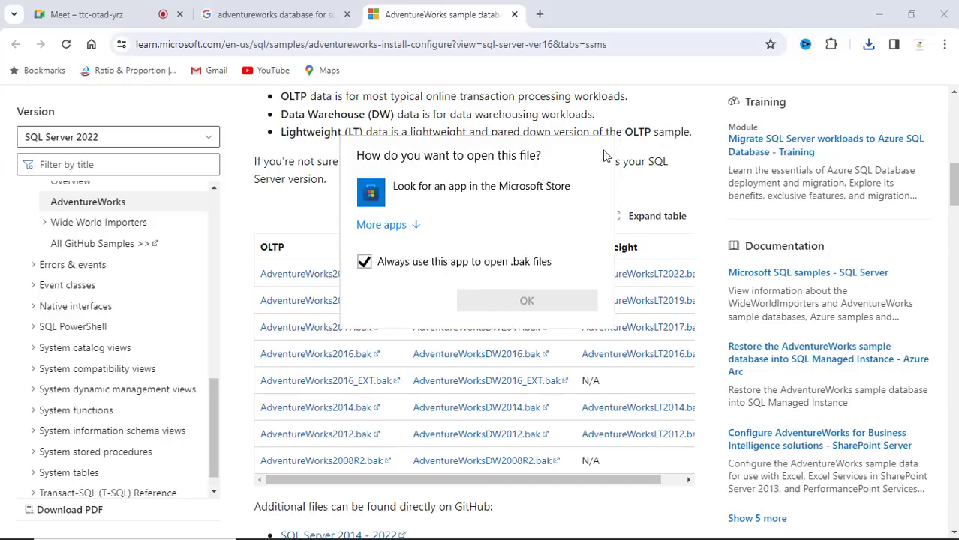
# Switch to File Explorer and copy AdventureWorksLT2019 (2).bak from Downloads into the SQL_SERVER_BACKUP folder on drive D
pyautogui.hotkey('alt', 'Tab')
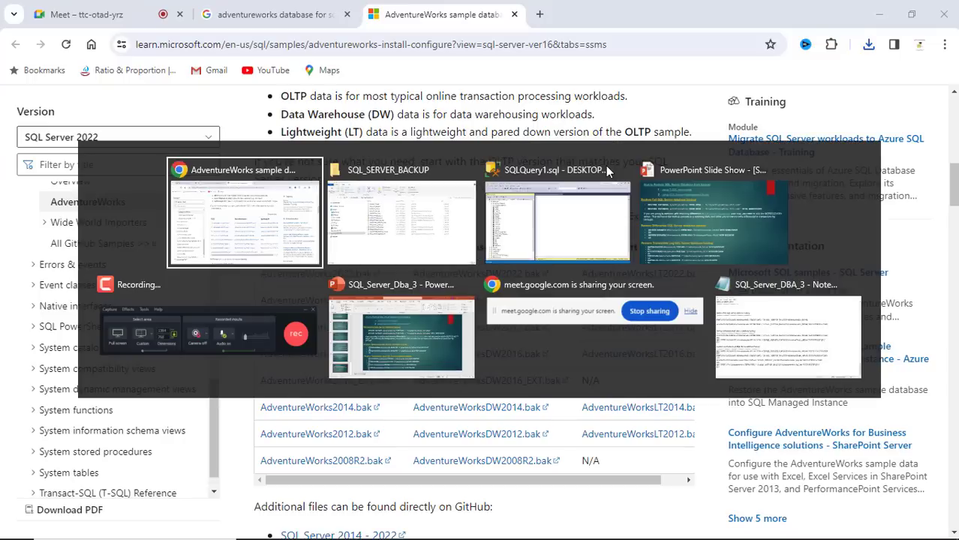
pyautogui.press('Tab')
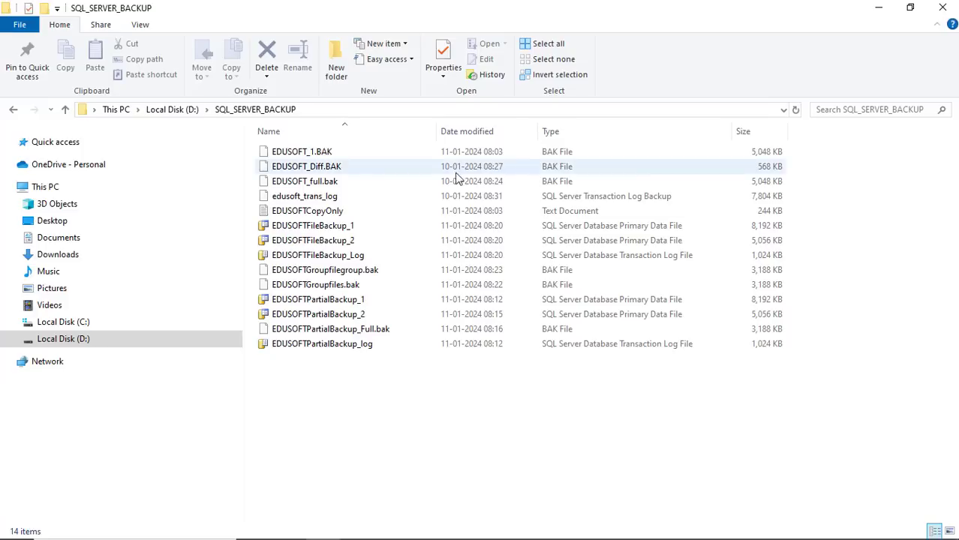
pyautogui.click(72, 255)
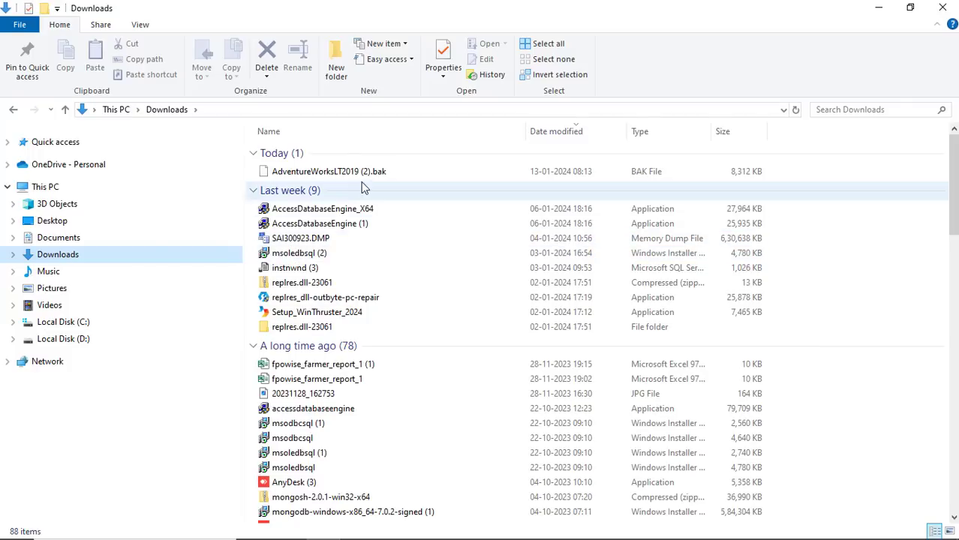
pyautogui.click(370, 172)
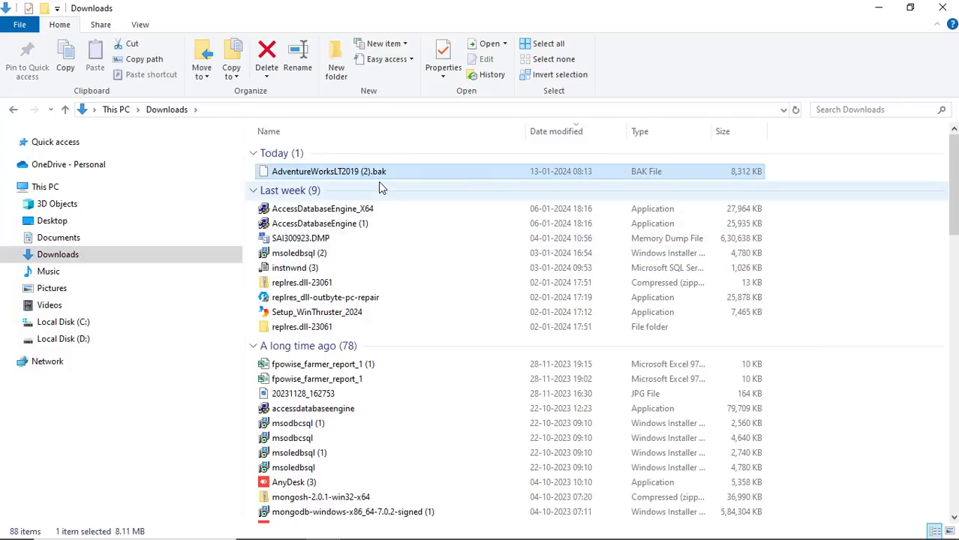
pyautogui.hotkey('ctrl', 'c')
pyautogui.click(86, 342)
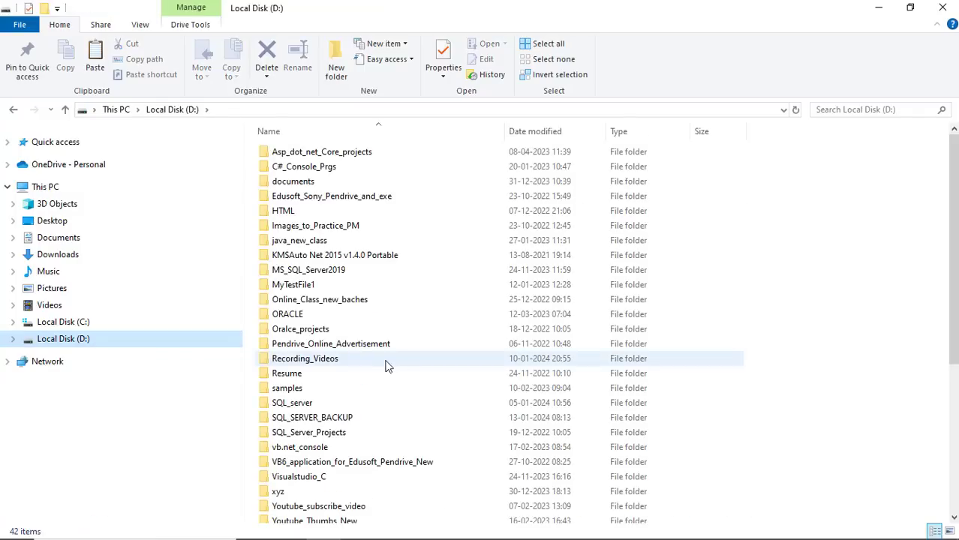
pyautogui.click(355, 421)
pyautogui.doubleClick(354, 423)
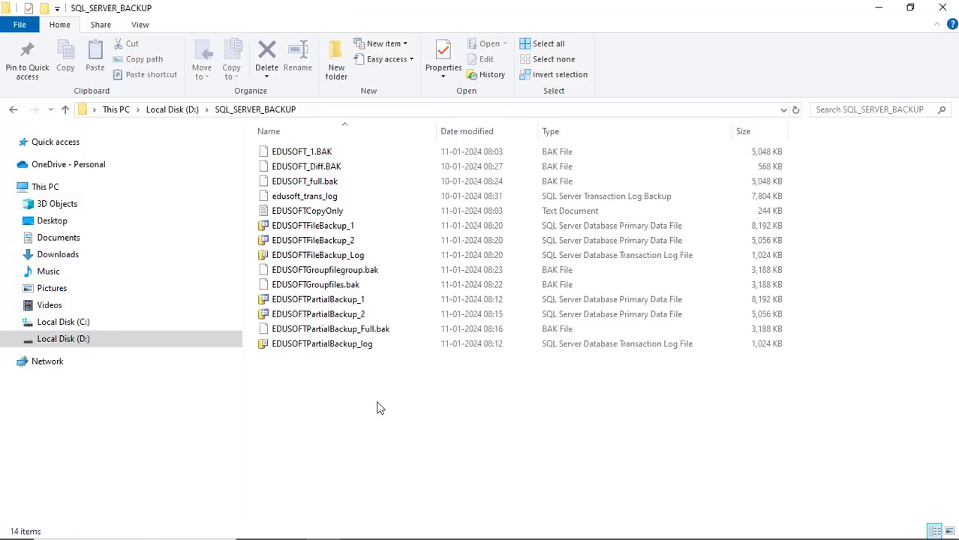
pyautogui.hotkey('ctrl', 'v')
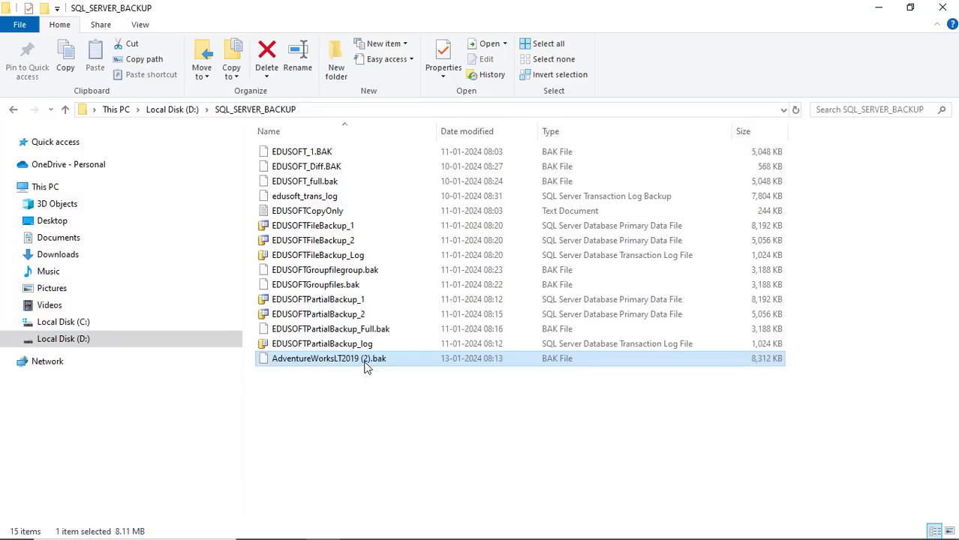
# Rename the copied backup file as AdventureWorksLT2019.bak
pyautogui.rightClick(365, 367)
pyautogui.click(368, 331)
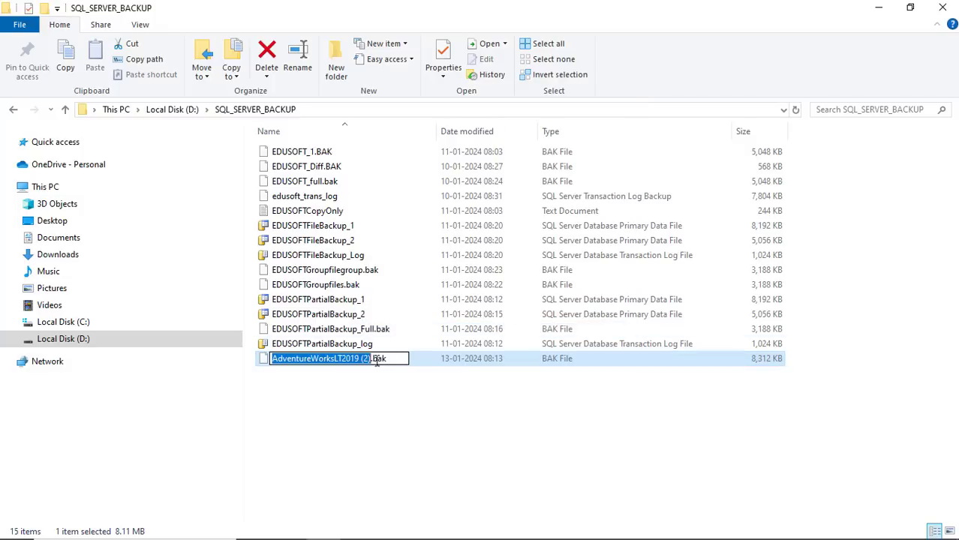
pyautogui.click(371, 364)
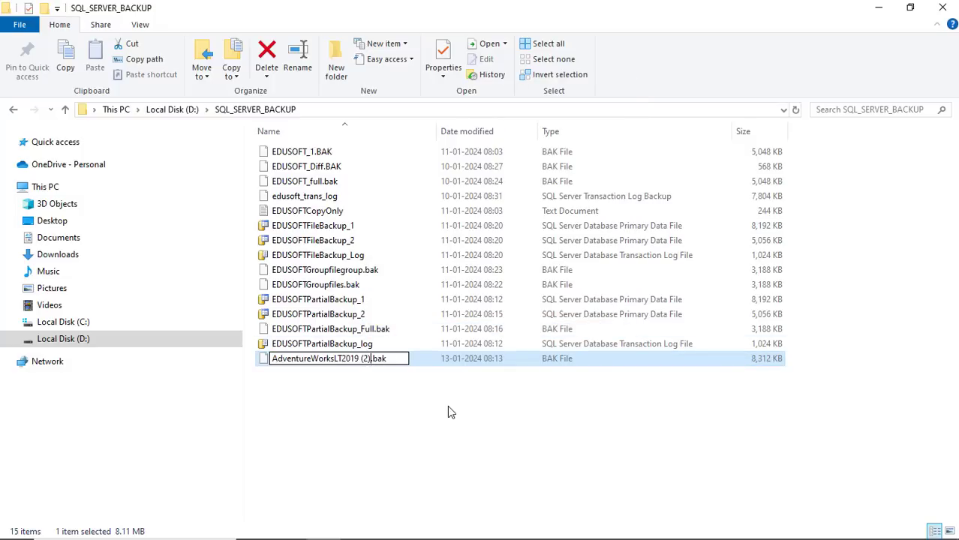
pyautogui.press('BackSpace')
pyautogui.press('BackSpace')
pyautogui.press('BackSpace')
pyautogui.press('BackSpace')
pyautogui.press('Return')
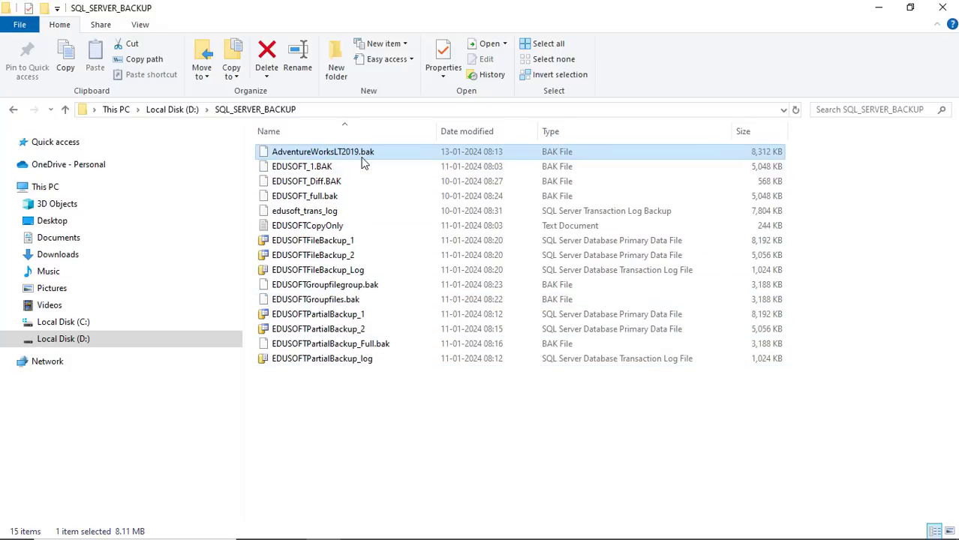
# Switch to SQL Server Management Studio, start a database restore with Device as the source, and open the backup device selection
pyautogui.hotkey('alt', 'Tab')
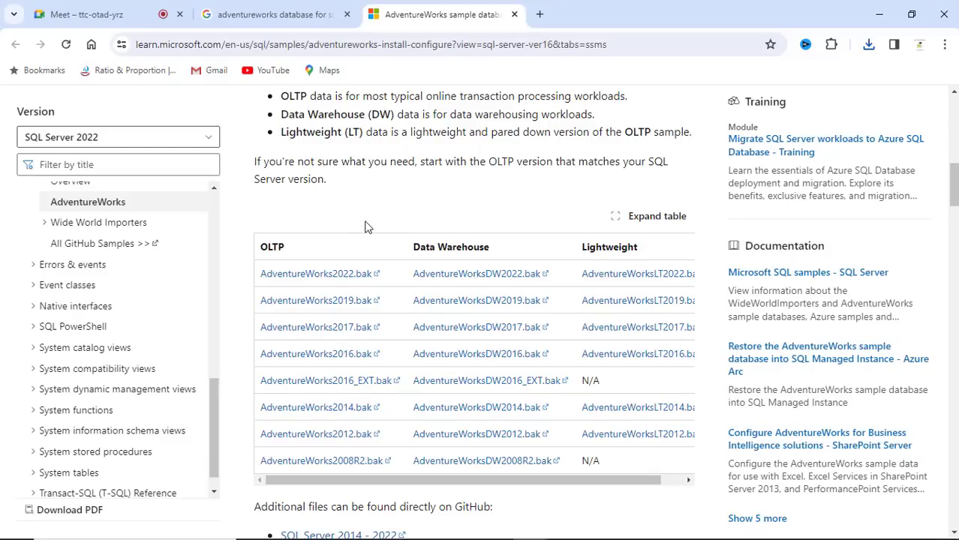
pyautogui.hotkey('alt', 'Tab')
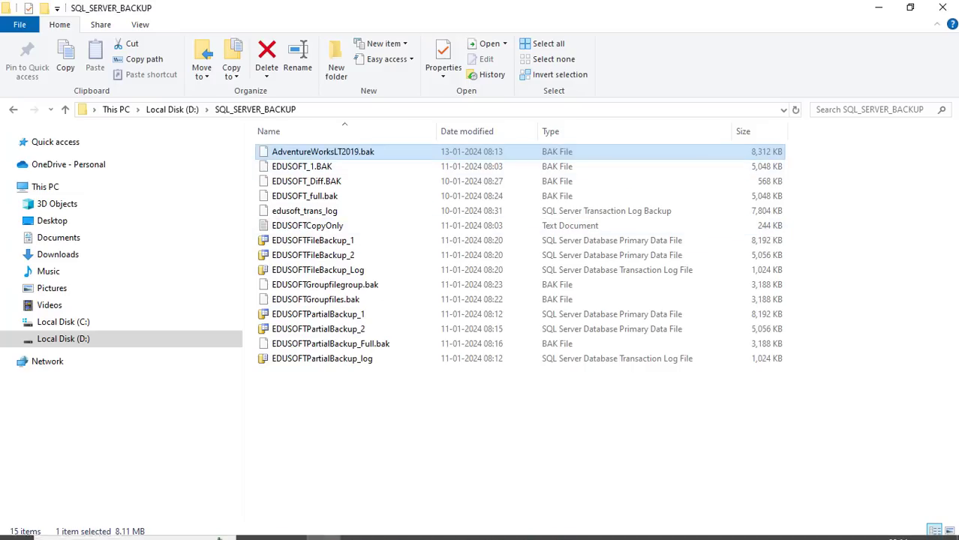
pyautogui.click(495, 527)
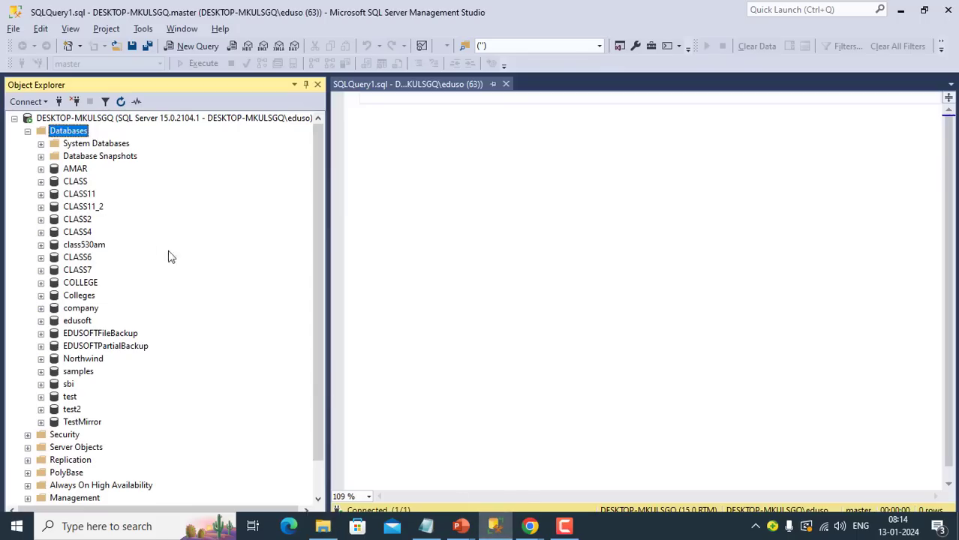
pyautogui.rightClick(81, 132)
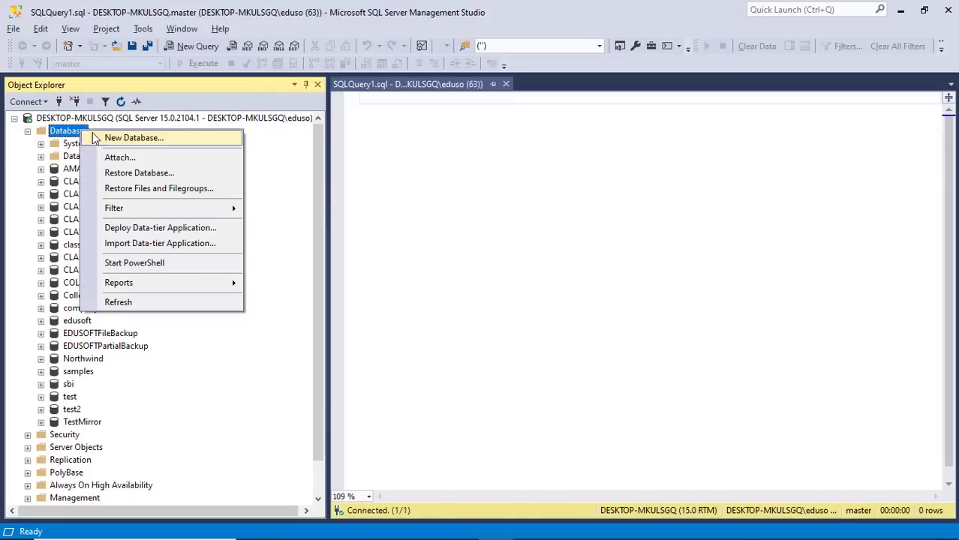
pyautogui.click(133, 177)
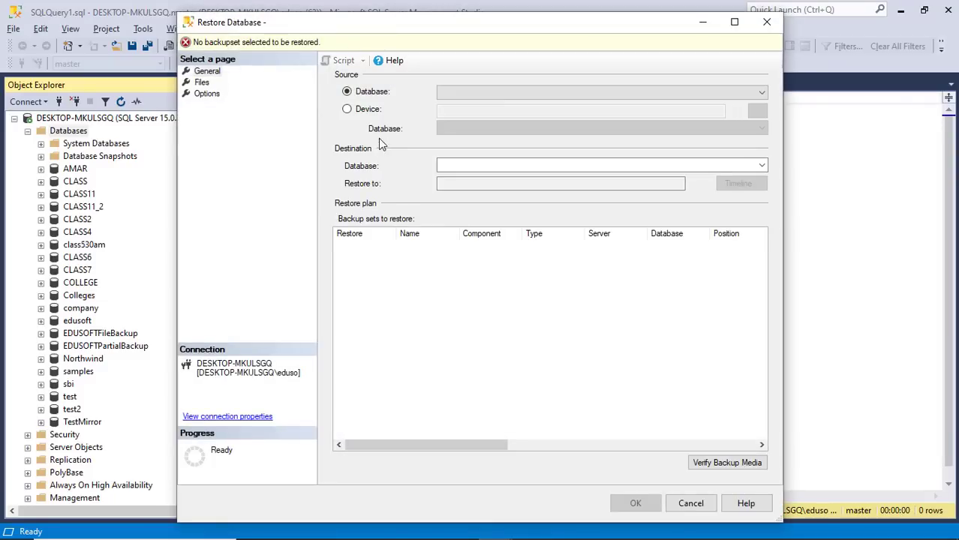
pyautogui.click(363, 111)
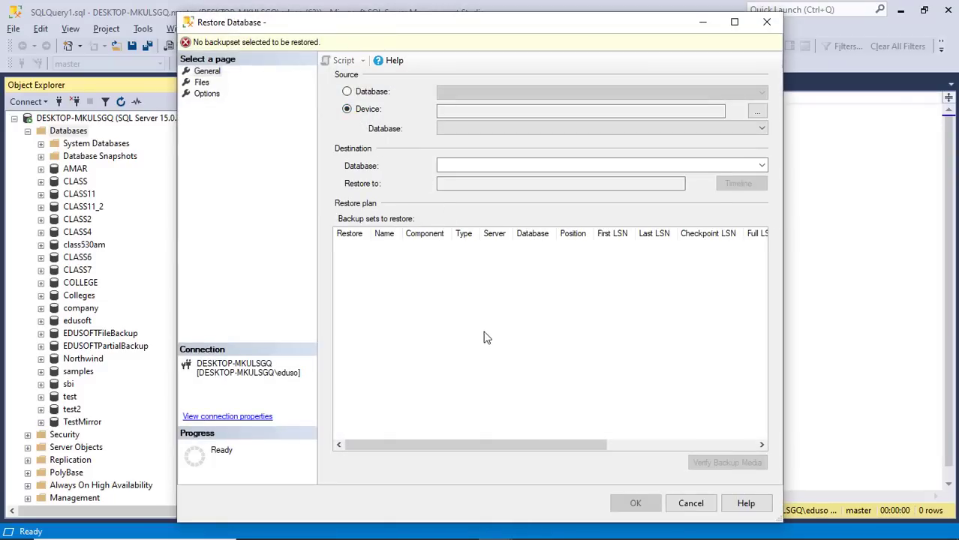
pyautogui.click(755, 114)
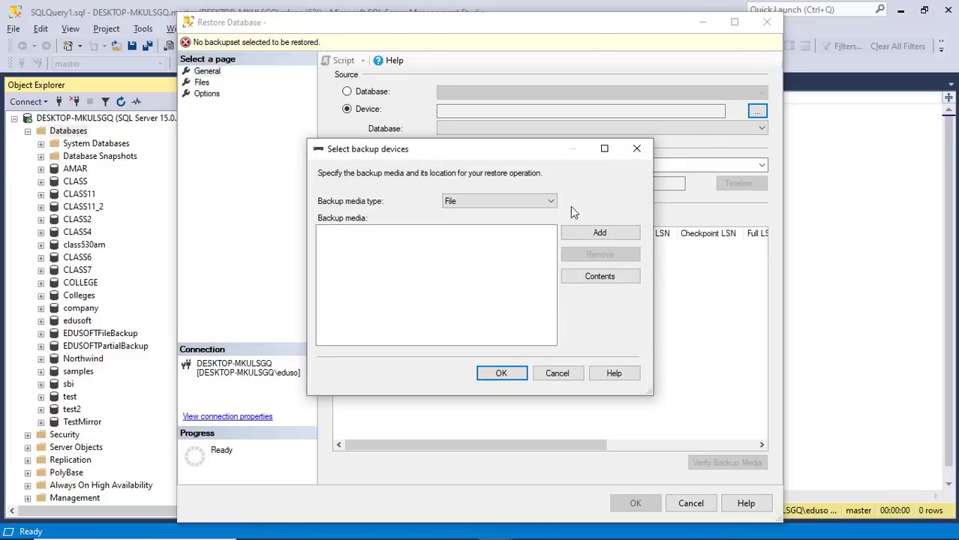
# Add AdventureWorksLT2019.bak from D:\SQL_SERVER_BACKUP as the backup media for the restore
pyautogui.click(606, 236)
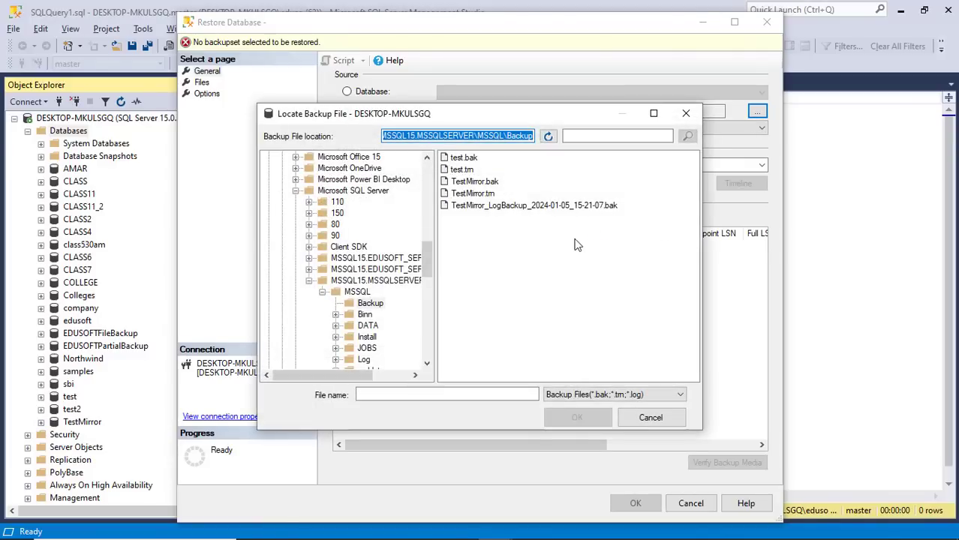
pyautogui.click(295, 191)
pyautogui.click(428, 318)
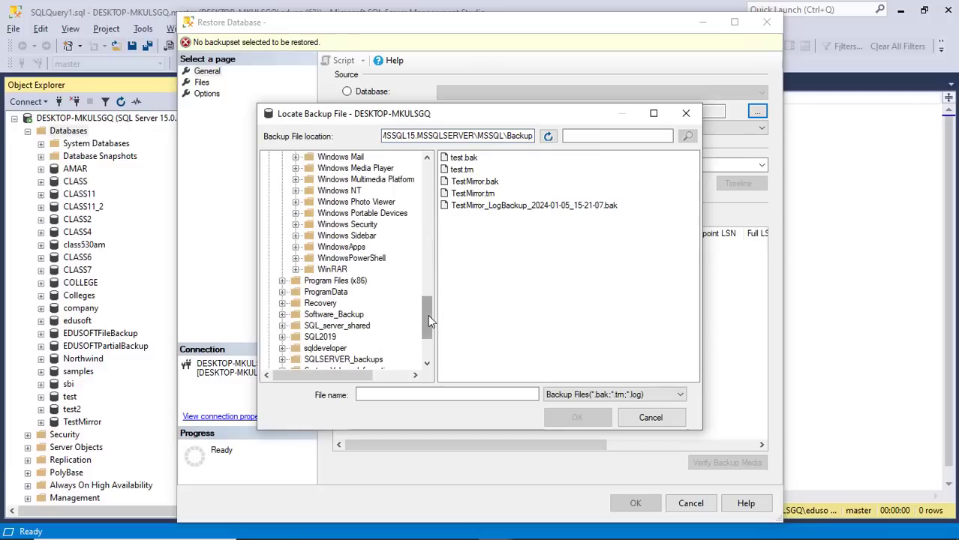
pyautogui.click(428, 349)
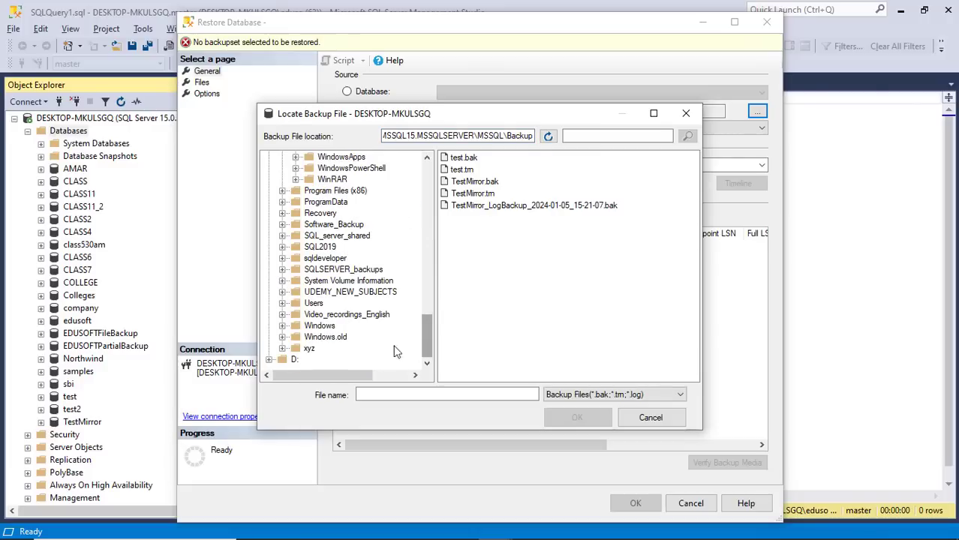
pyautogui.click(269, 362)
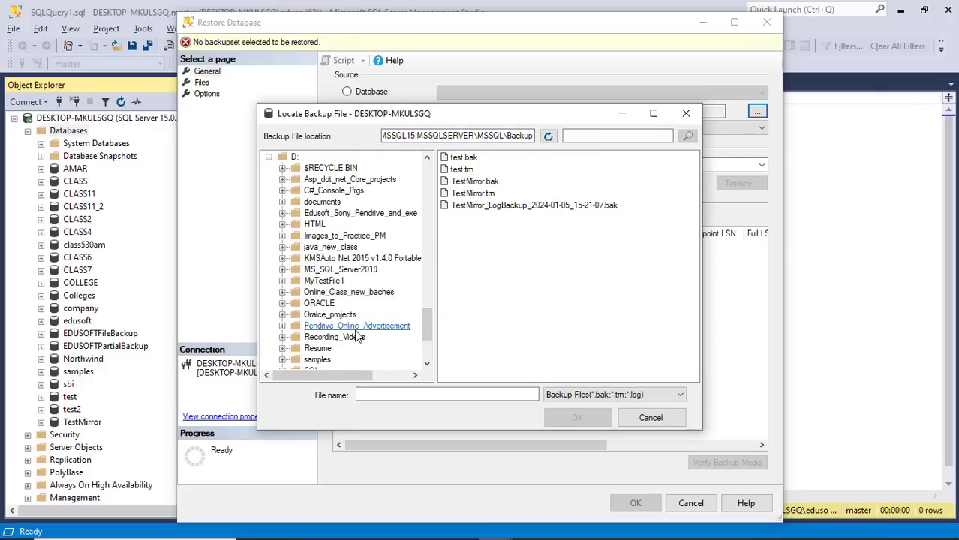
pyautogui.scroll(-4, 358, 336)
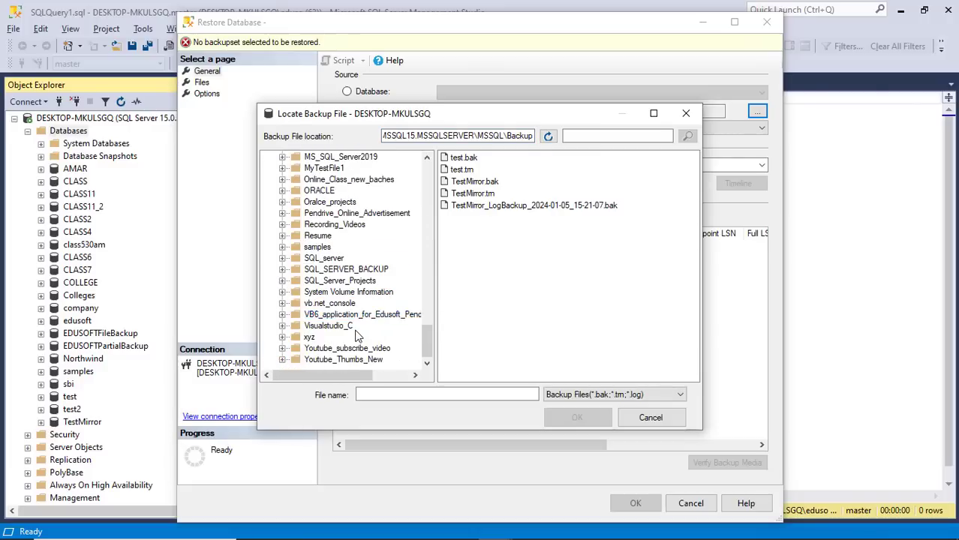
pyautogui.click(364, 272)
pyautogui.click(526, 159)
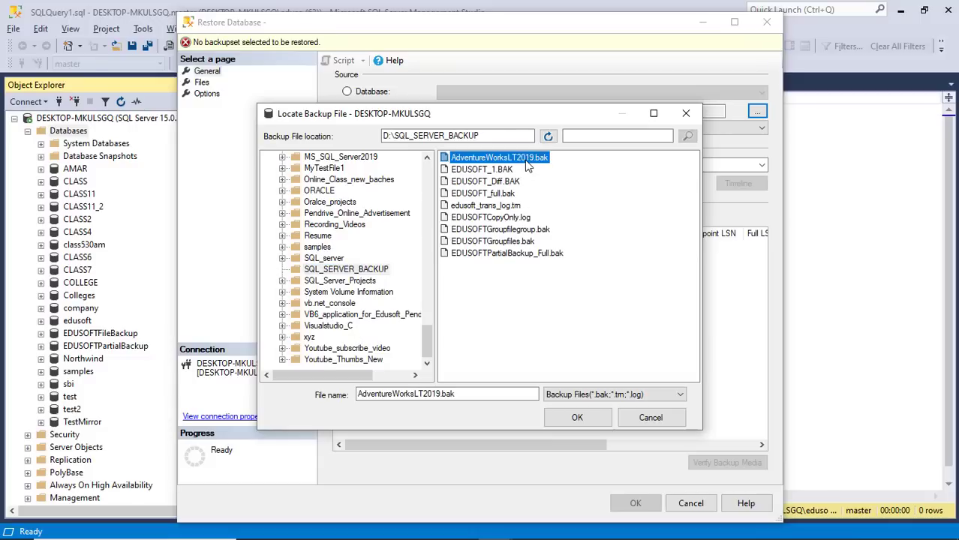
pyautogui.click(578, 417)
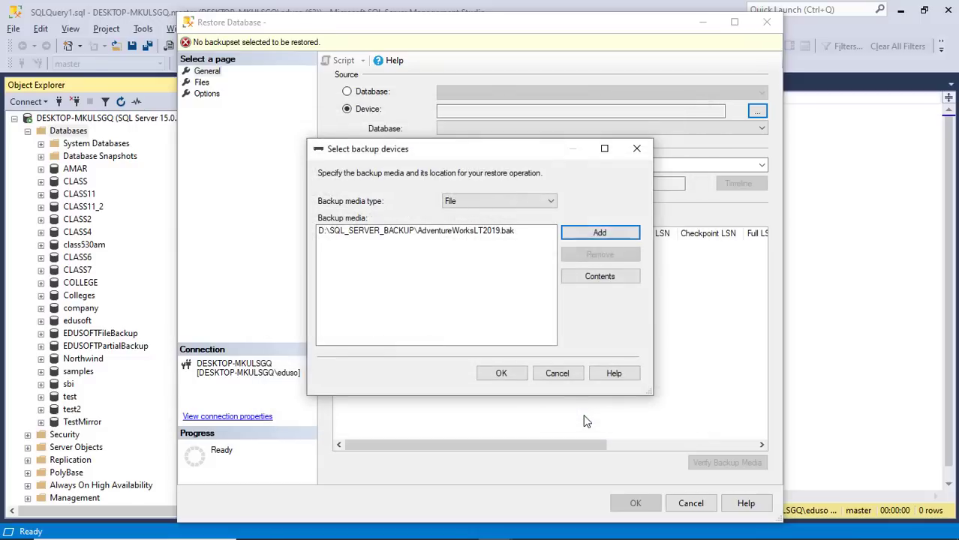
pyautogui.click(515, 379)
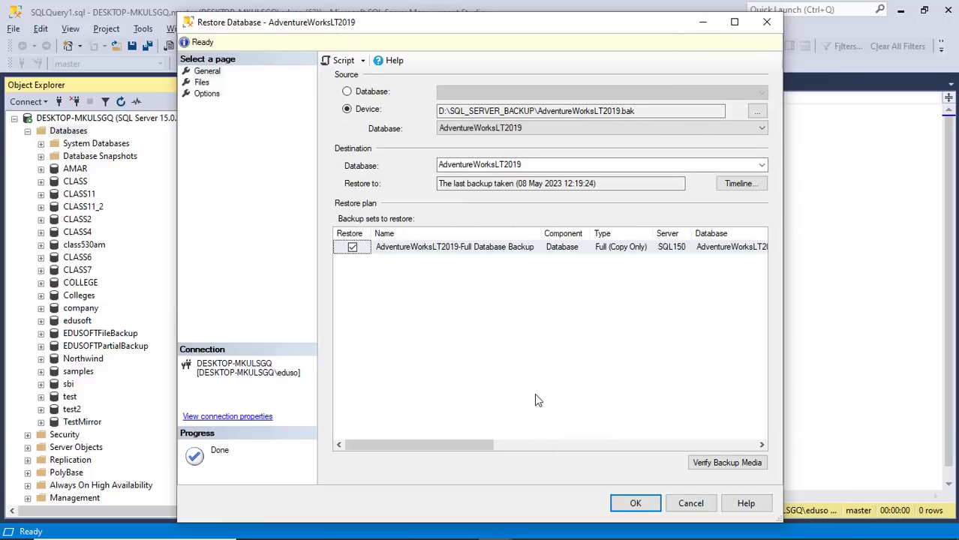
# Restore the AdventureWorksLT2019 database from the selected backup set and dismiss the completion message
pyautogui.click(635, 504)
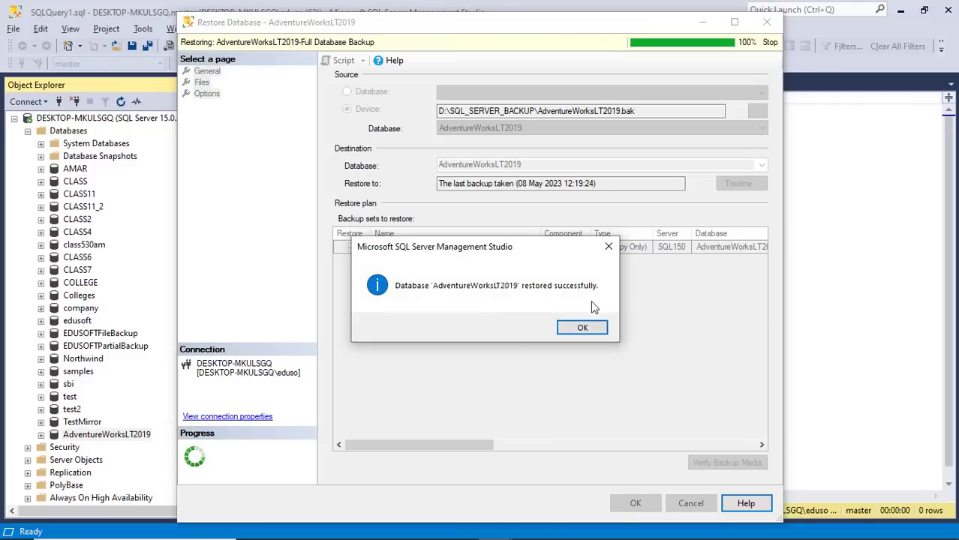
pyautogui.click(585, 330)
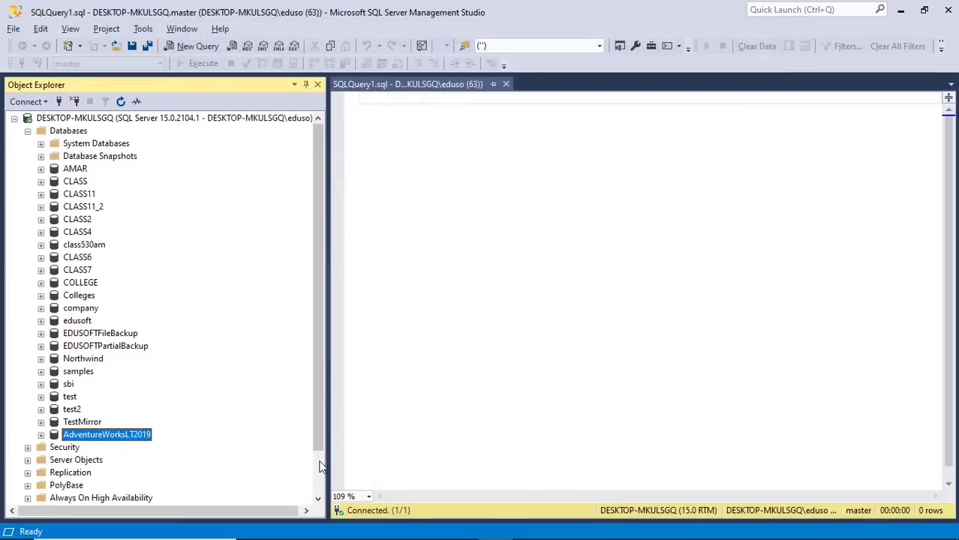
# Expand the AdventureWorksLT2019 database and its Tables folder to examine the restored tables
pyautogui.scroll(-2, 322, 458)
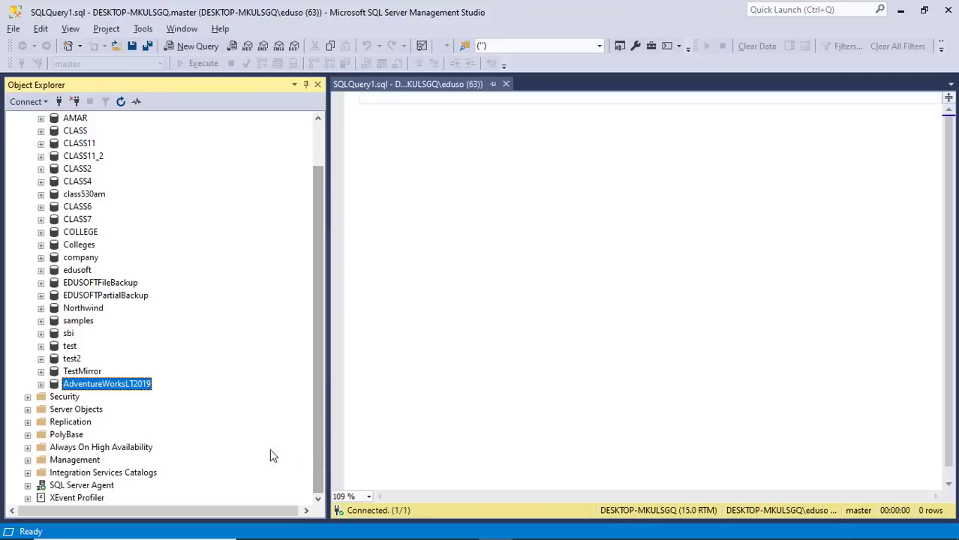
pyautogui.click(41, 385)
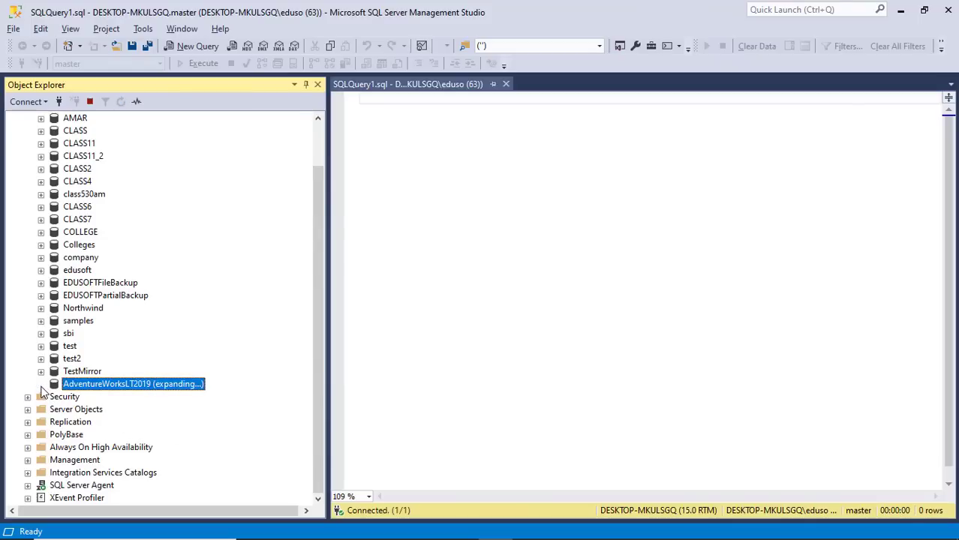
pyautogui.click(54, 410)
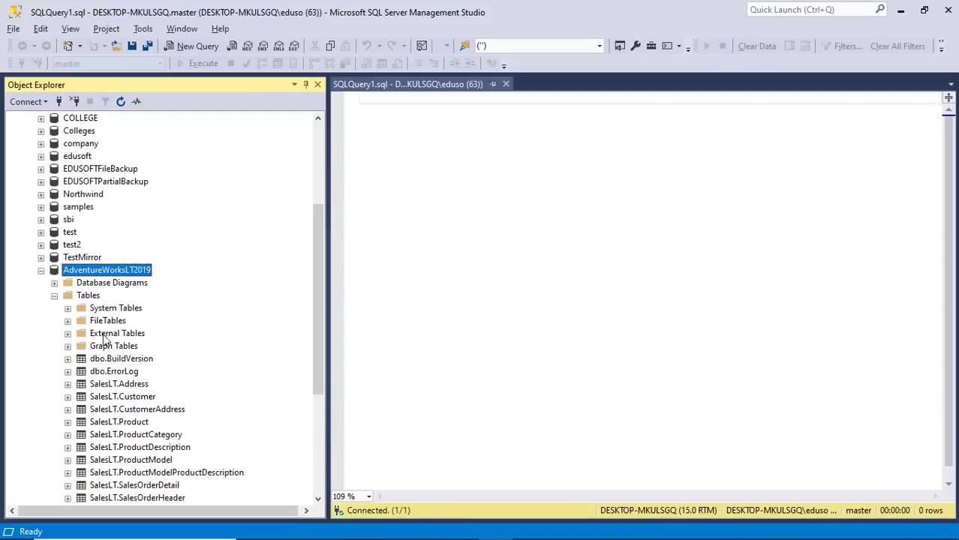
pyautogui.scroll(-2, 143, 454)
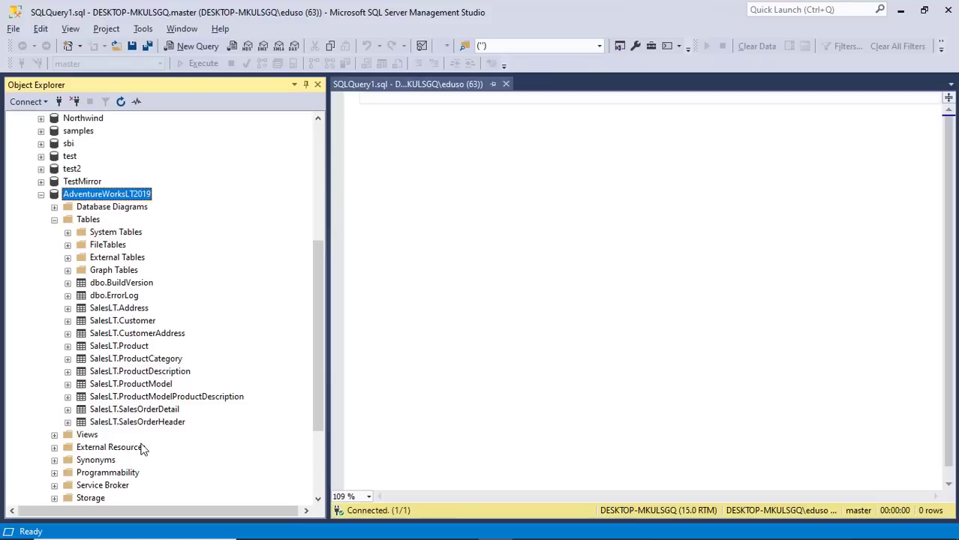
pyautogui.scroll(2, 143, 449)
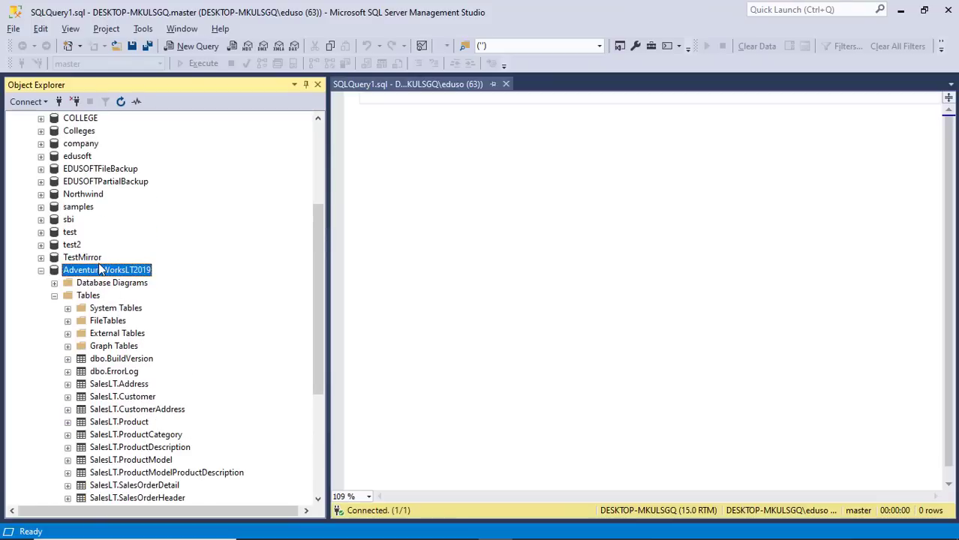
# Open the properties of the AdventureWorksLT2019 database and view its Options page
pyautogui.rightClick(105, 271)
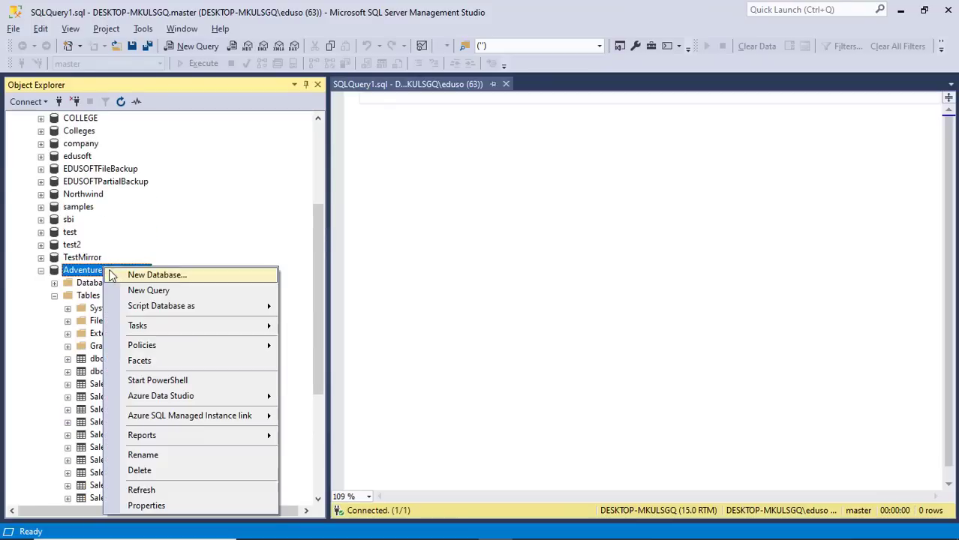
pyautogui.click(146, 506)
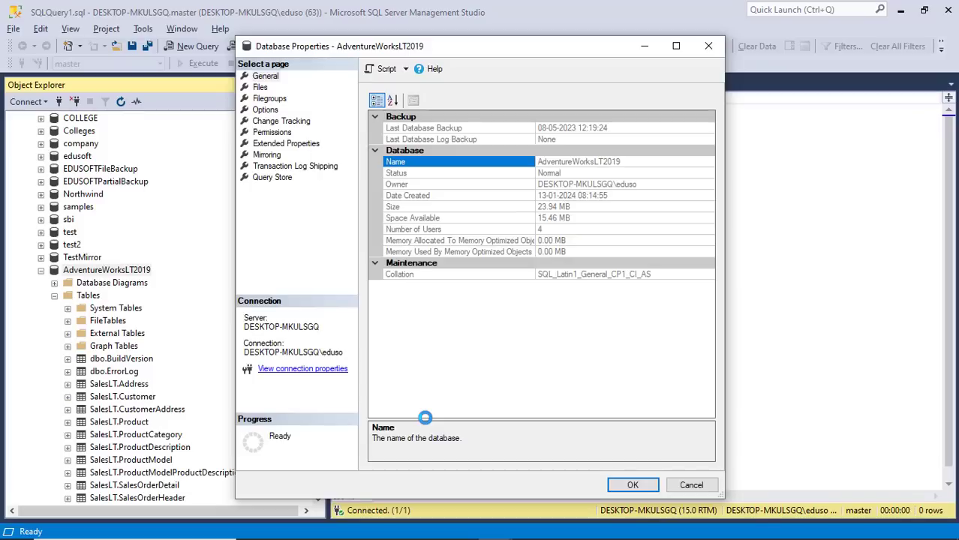
pyautogui.click(265, 109)
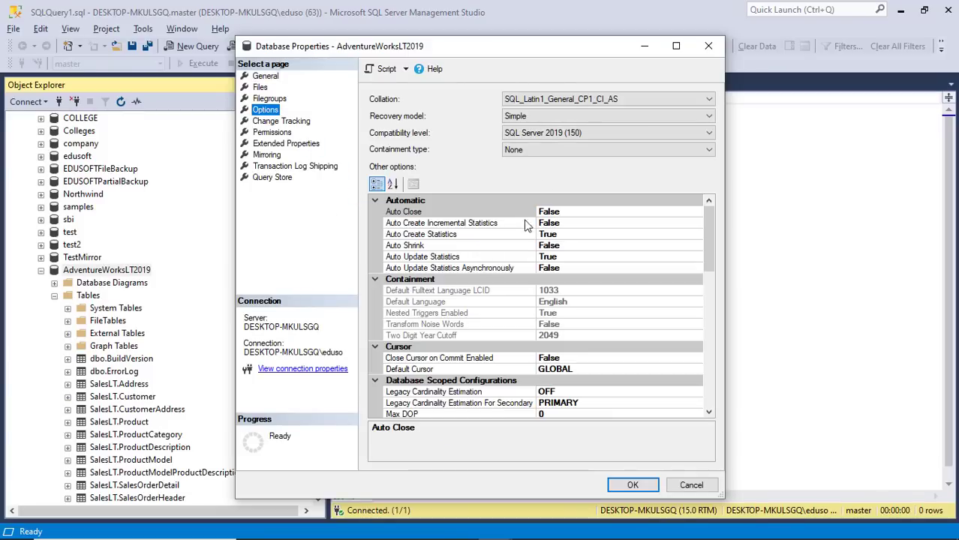
# Set the recovery model of the AdventureWorksLT2019 database to Full and apply the property change
pyautogui.click(709, 118)
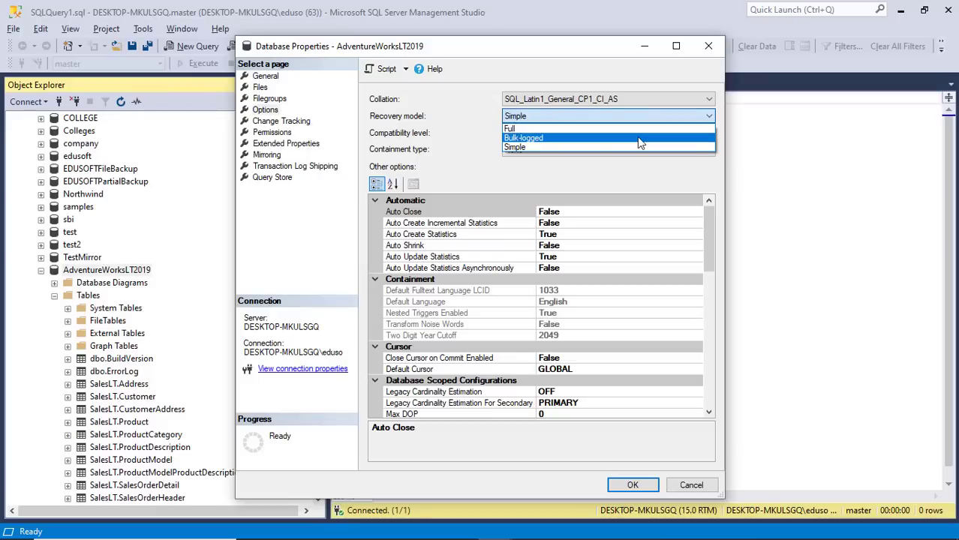
pyautogui.click(618, 129)
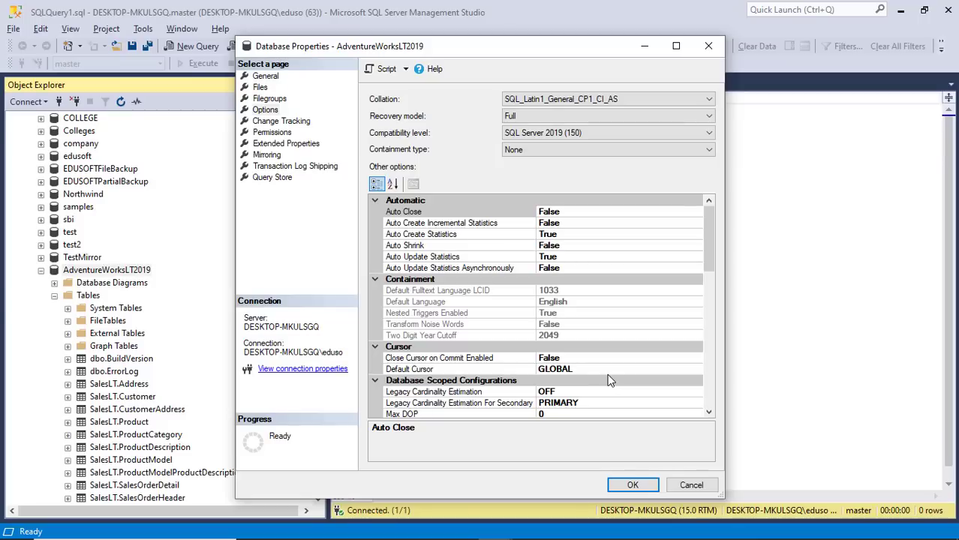
pyautogui.click(627, 485)
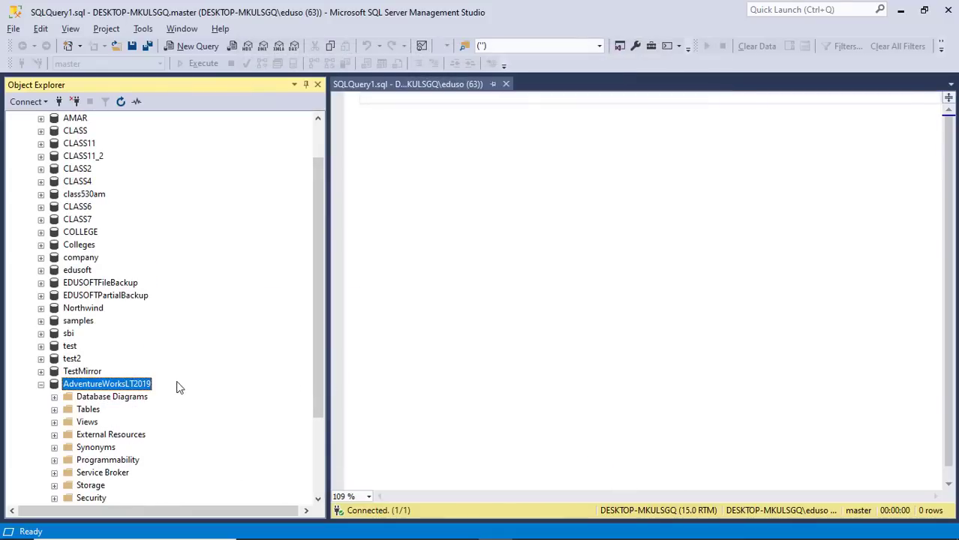
# Check the contents of the SQL_SERVER_BACKUP folder in File Explorer and return to SQL Server Management Studio
pyautogui.moveTo(399, 535)
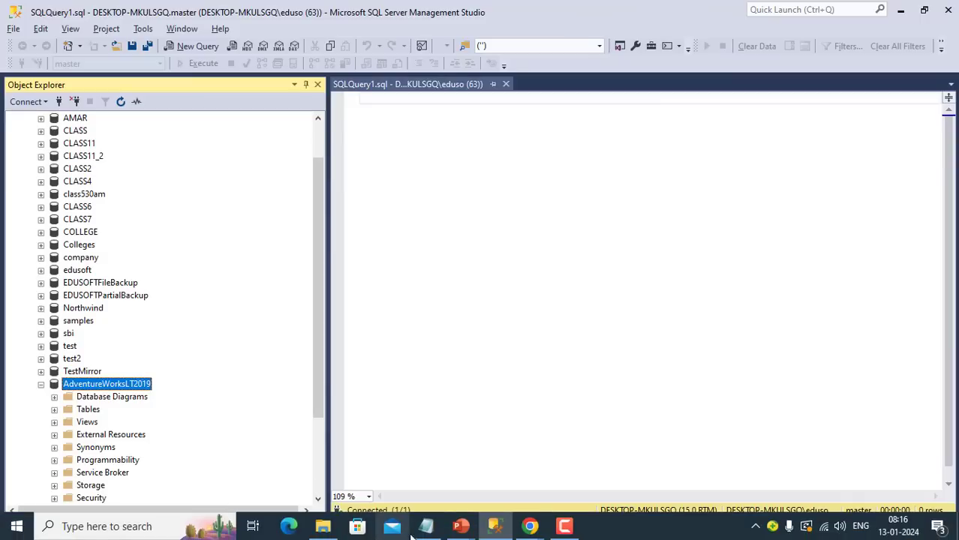
pyautogui.click(323, 526)
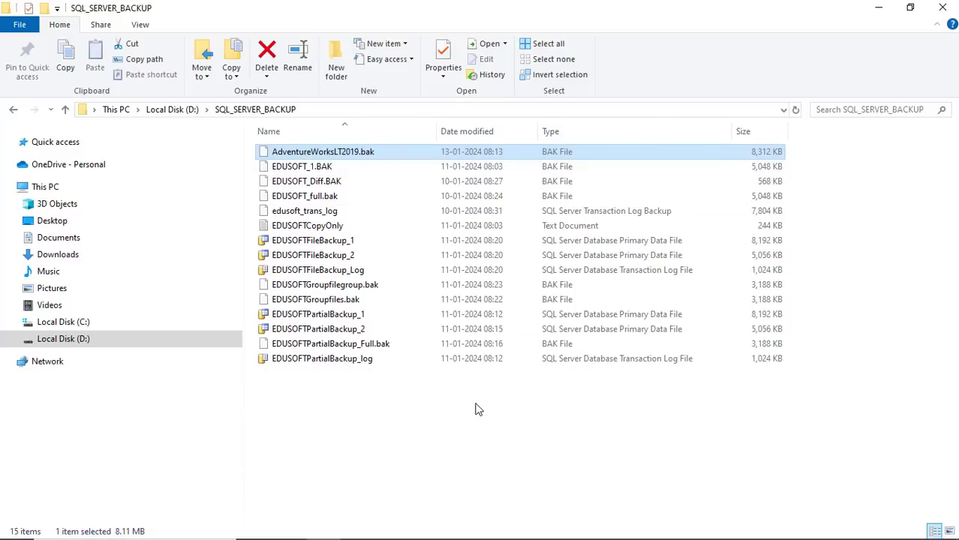
pyautogui.hotkey('alt', 'Tab')
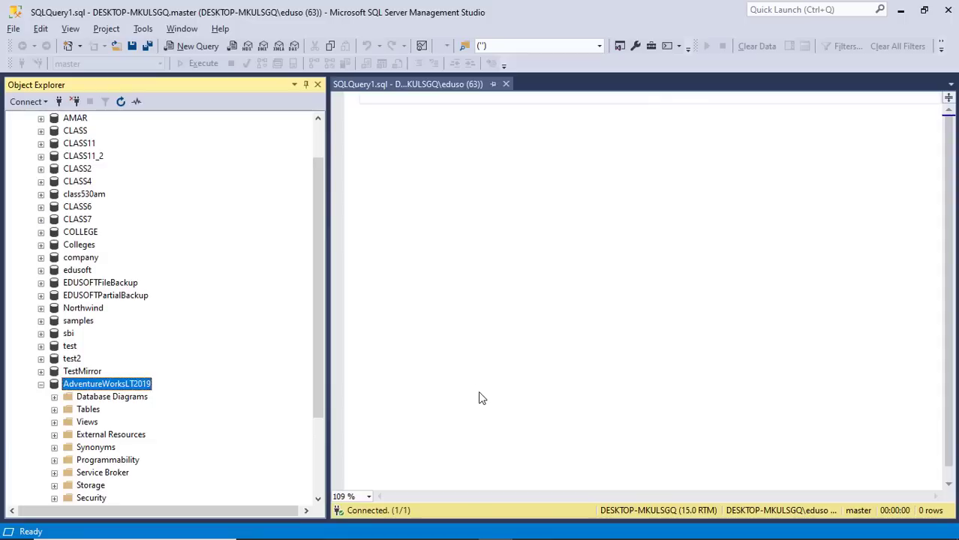
# Start a backup of the AdventureWorksLT2019 database and set its backup type to Differential
pyautogui.rightClick(133, 387)
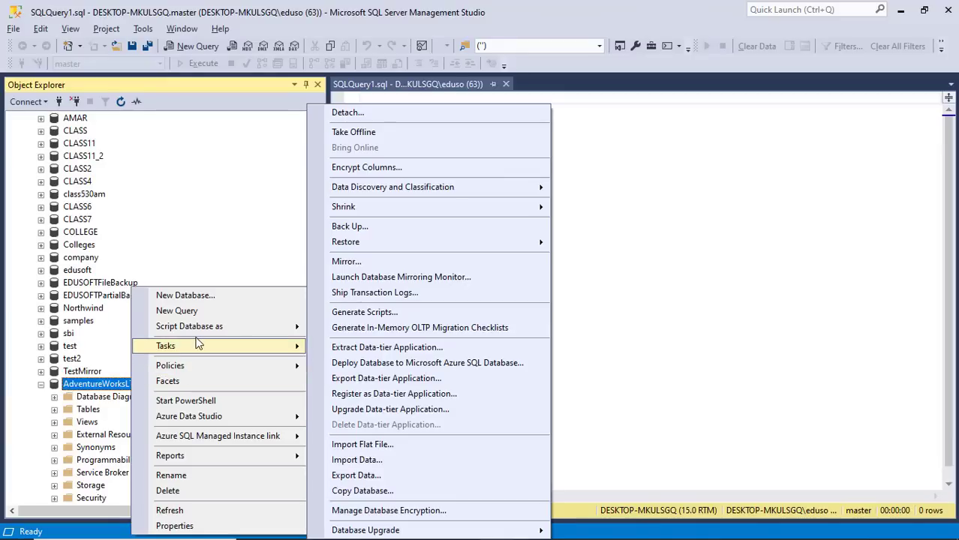
pyautogui.moveTo(195, 330)
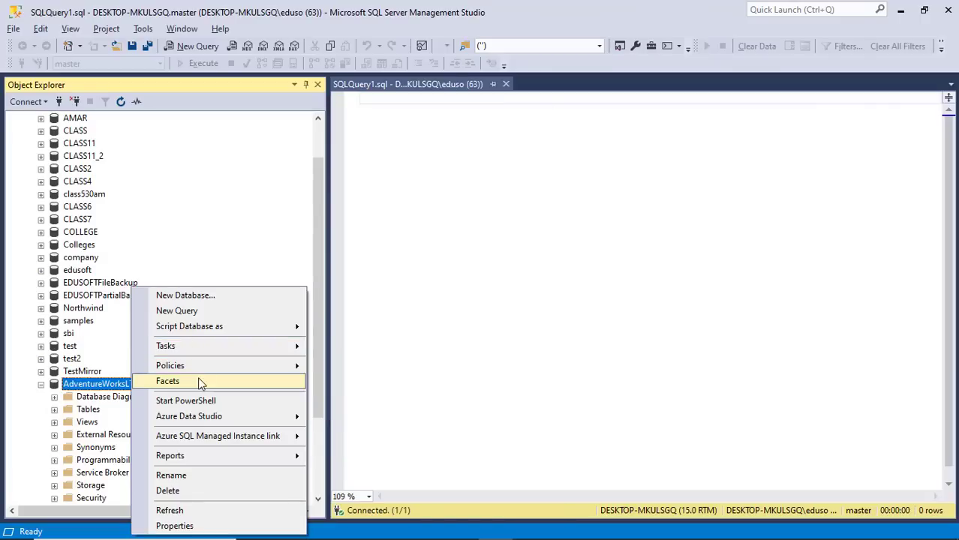
pyautogui.moveTo(208, 349)
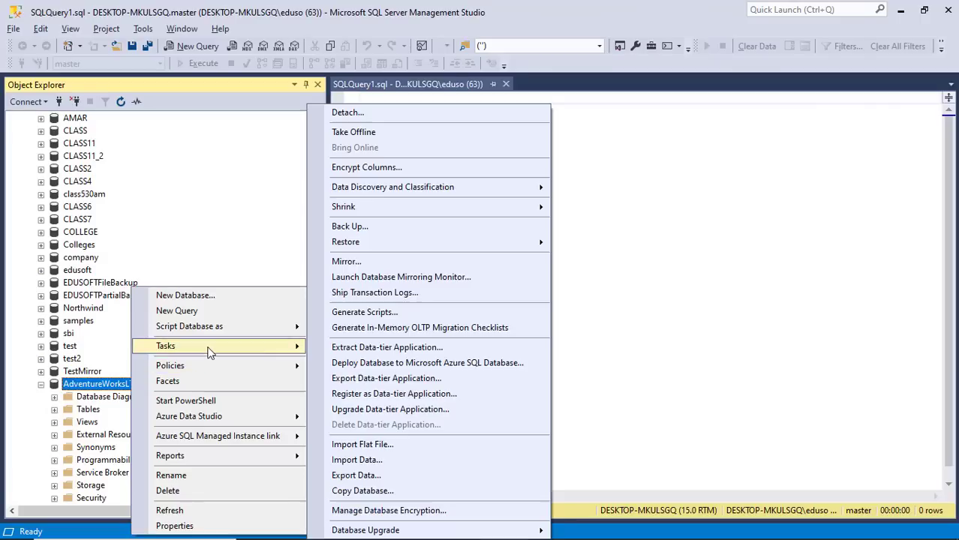
pyautogui.click(374, 233)
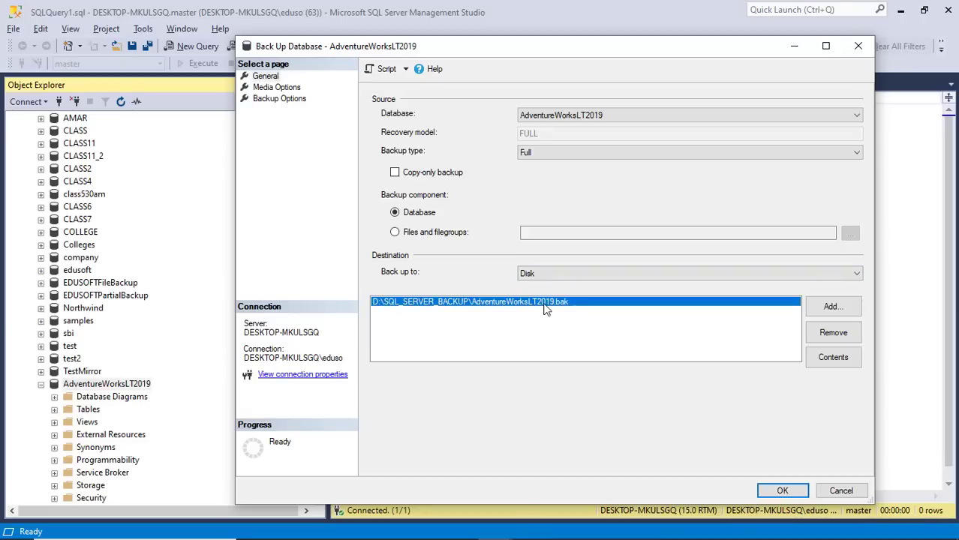
pyautogui.click(857, 154)
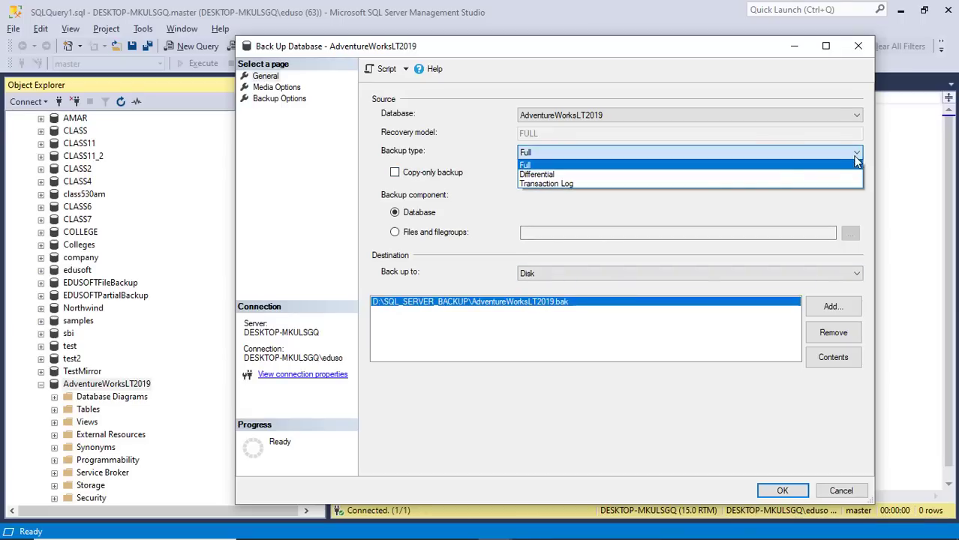
pyautogui.click(662, 179)
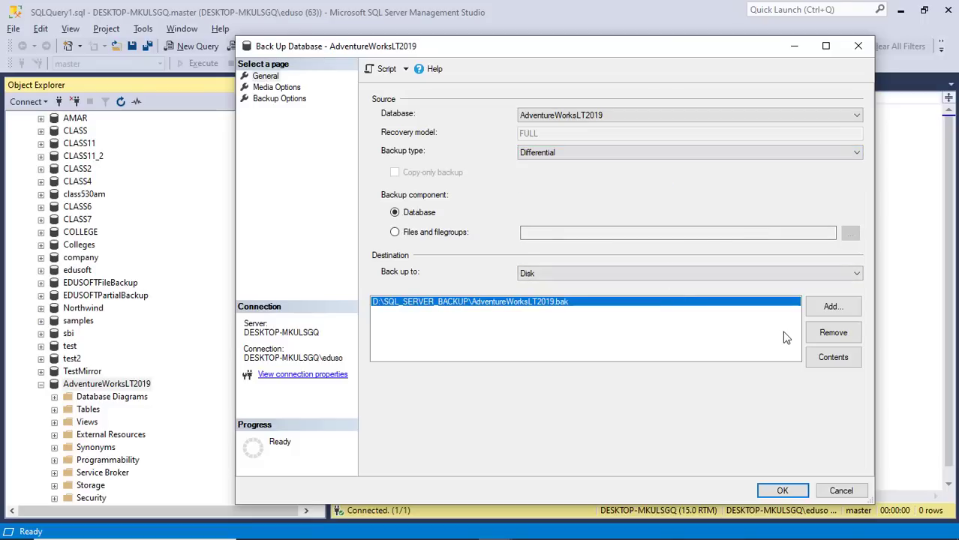
# Remove the existing destination of the differential backup and browse to D:\SQL_SERVER_BACKUP for a new one
pyautogui.click(835, 333)
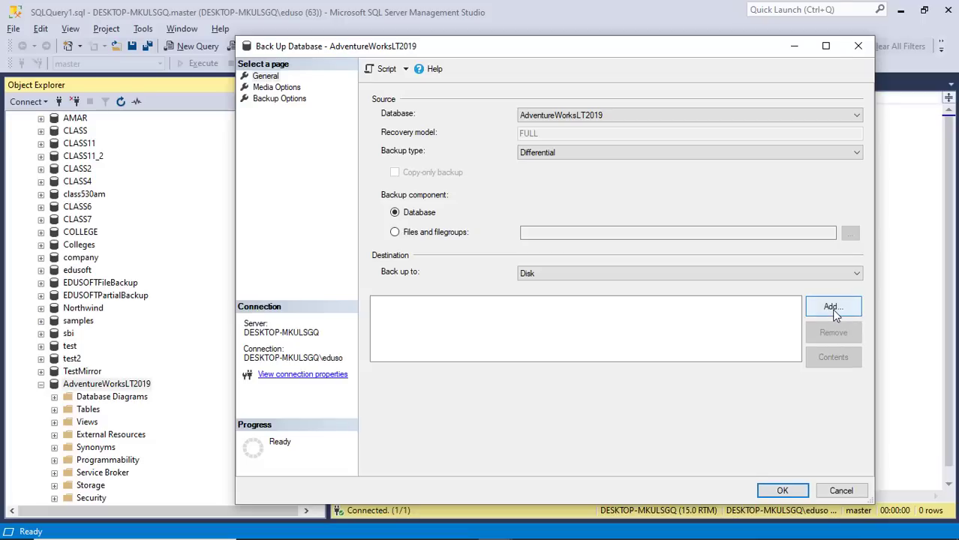
pyautogui.click(833, 306)
pyautogui.click(597, 276)
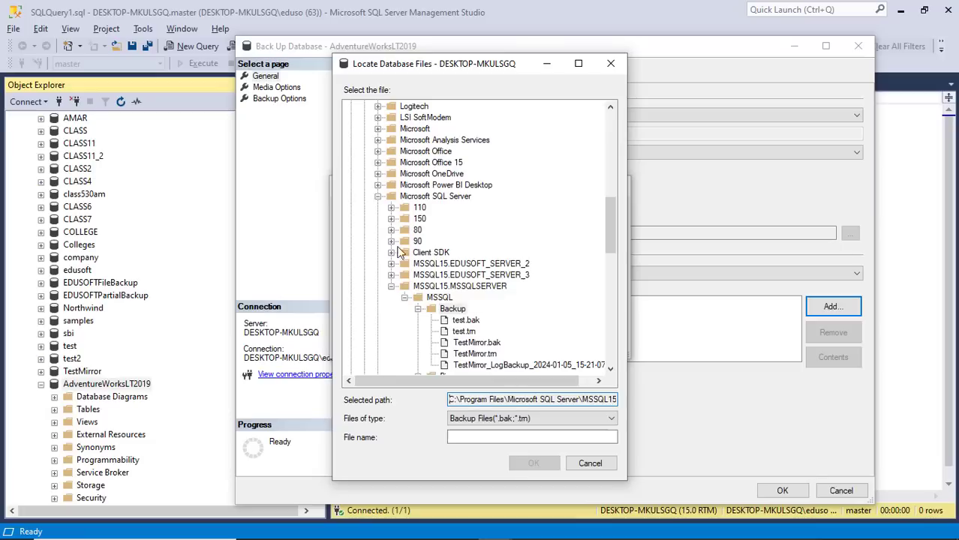
pyautogui.click(378, 197)
pyautogui.moveTo(606, 255); pyautogui.dragTo(622, 345)
pyautogui.click(351, 377)
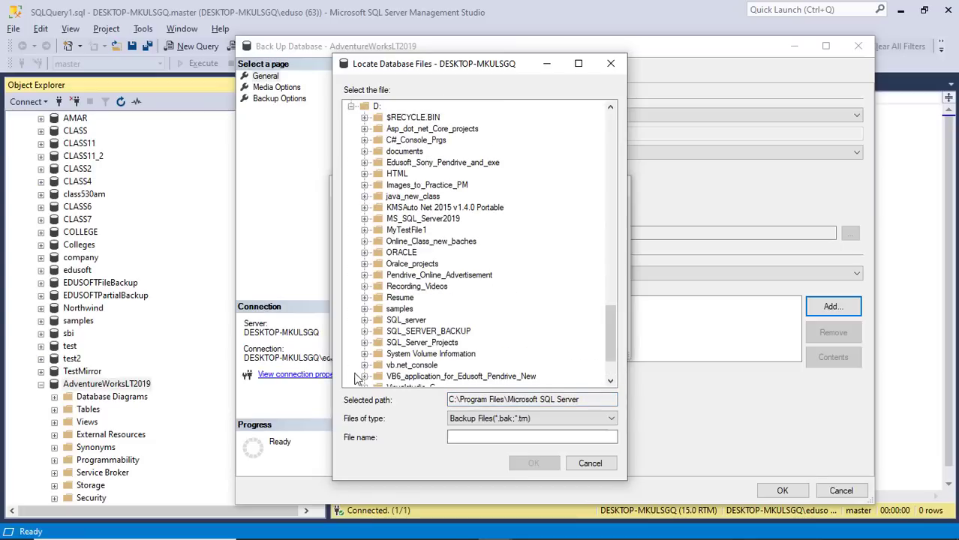
pyautogui.click(420, 332)
pyautogui.click(370, 333)
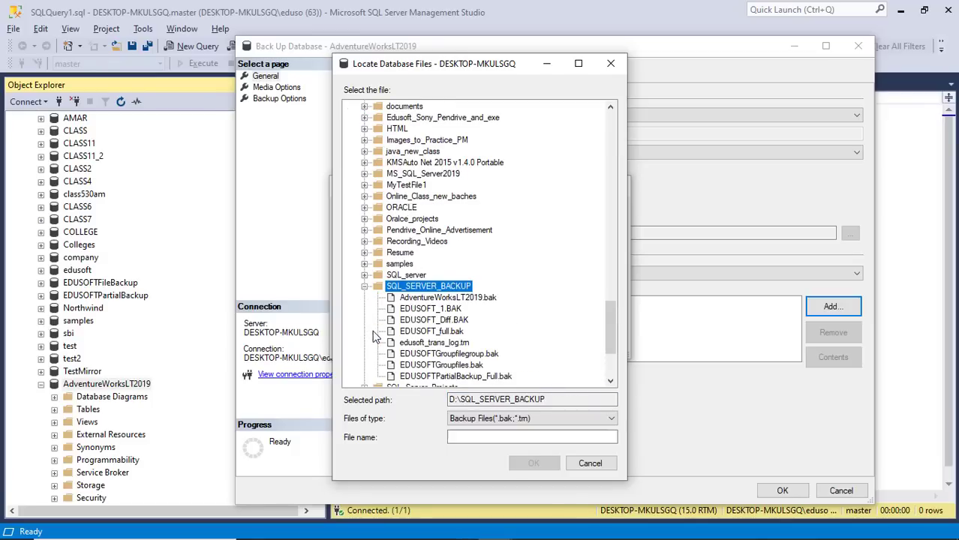
# Add AdventureWorksLT2019_diff_.bak as the backup destination, run the differential backup and dismiss the completion message
pyautogui.click(448, 299)
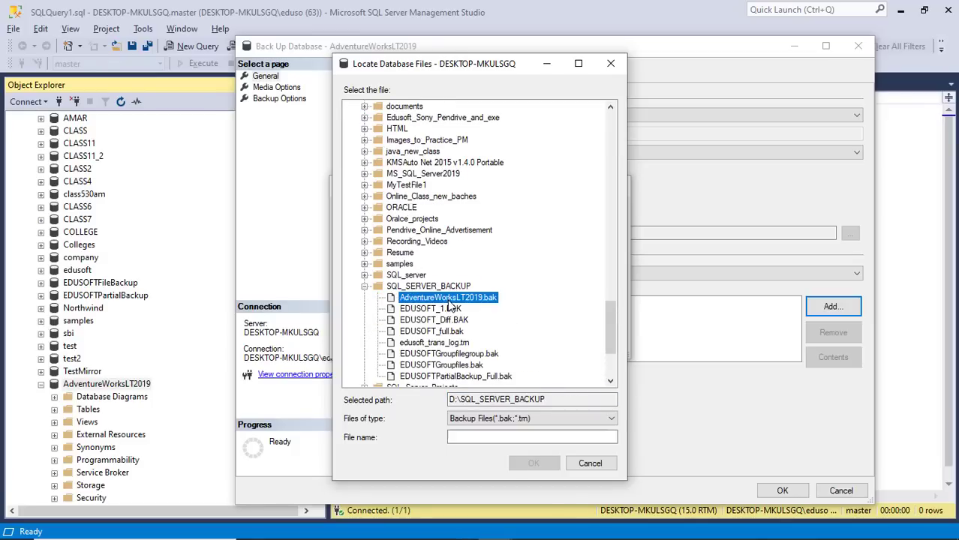
pyautogui.click(534, 438)
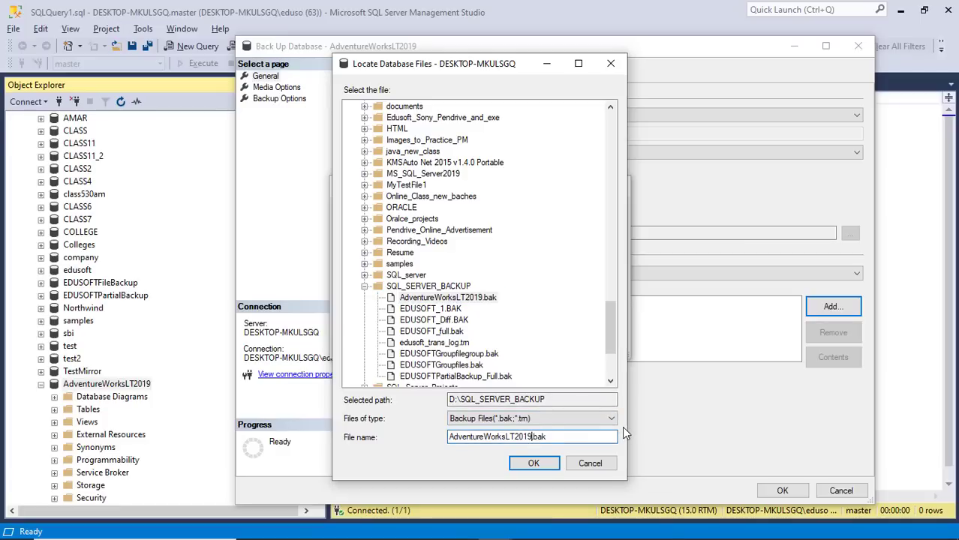
pyautogui.write('_diff_')
pyautogui.click(545, 467)
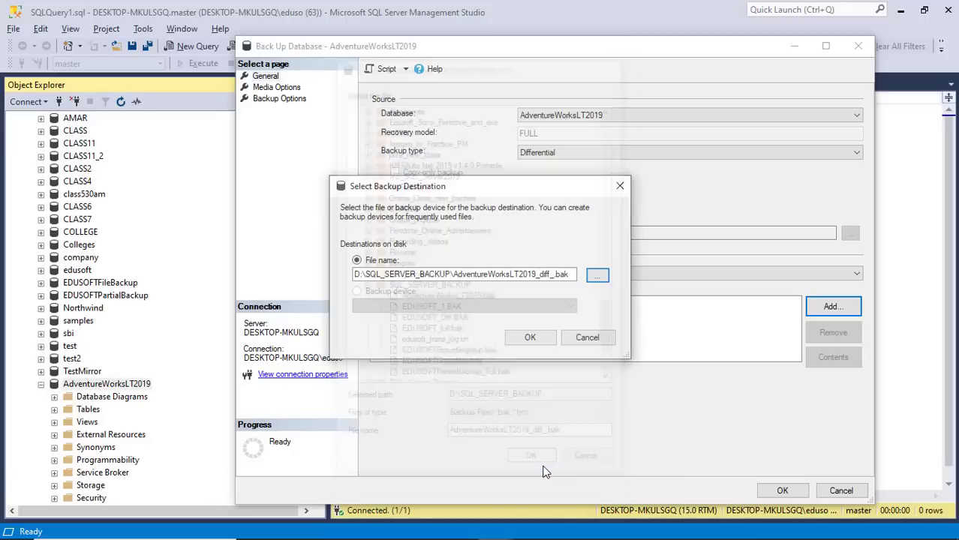
pyautogui.click(526, 339)
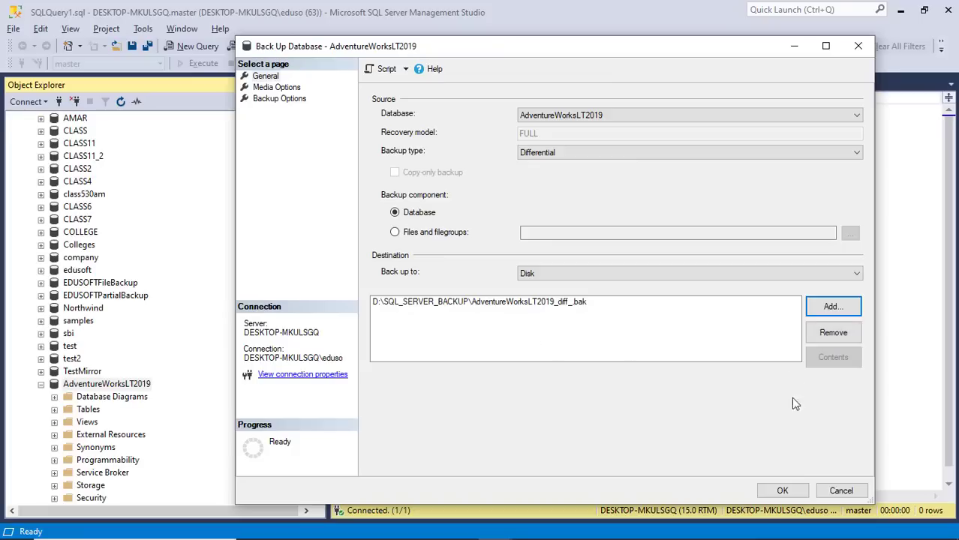
pyautogui.click(783, 492)
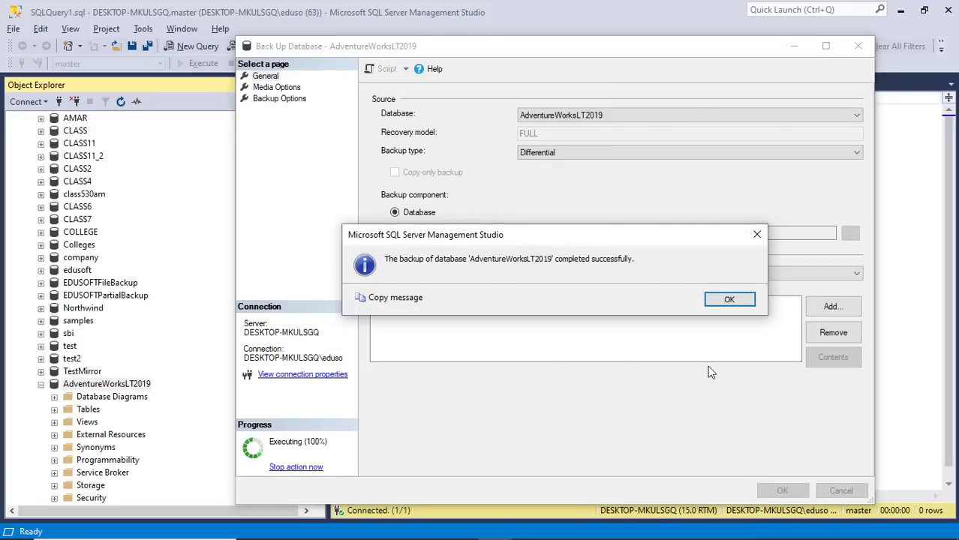
pyautogui.click(728, 300)
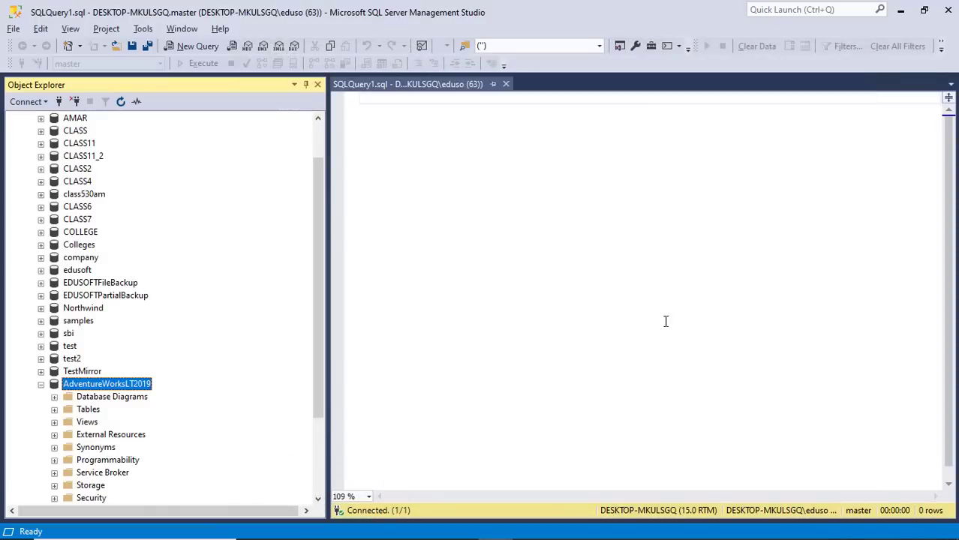
# Start another backup of AdventureWorksLT2019 and set its backup type to Transaction Log
pyautogui.rightClick(131, 386)
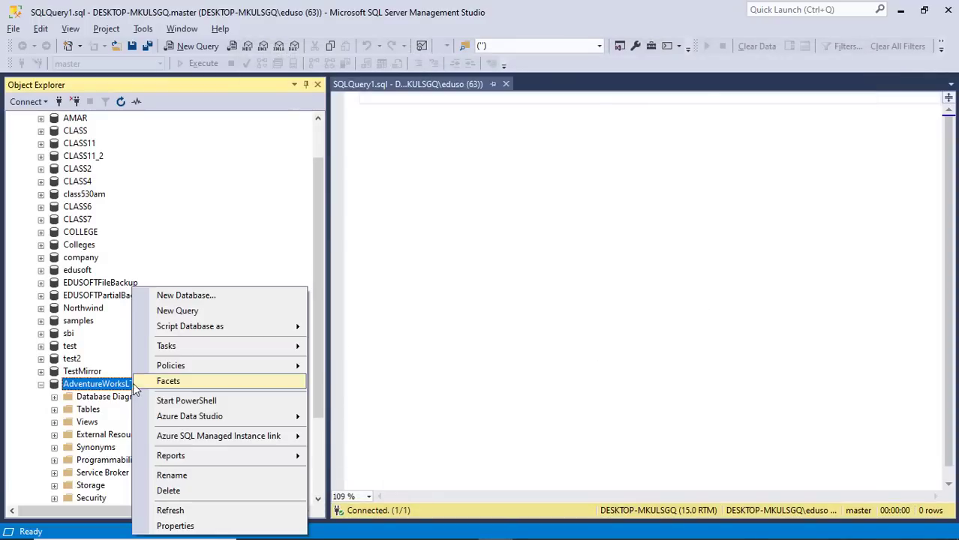
pyautogui.moveTo(179, 350)
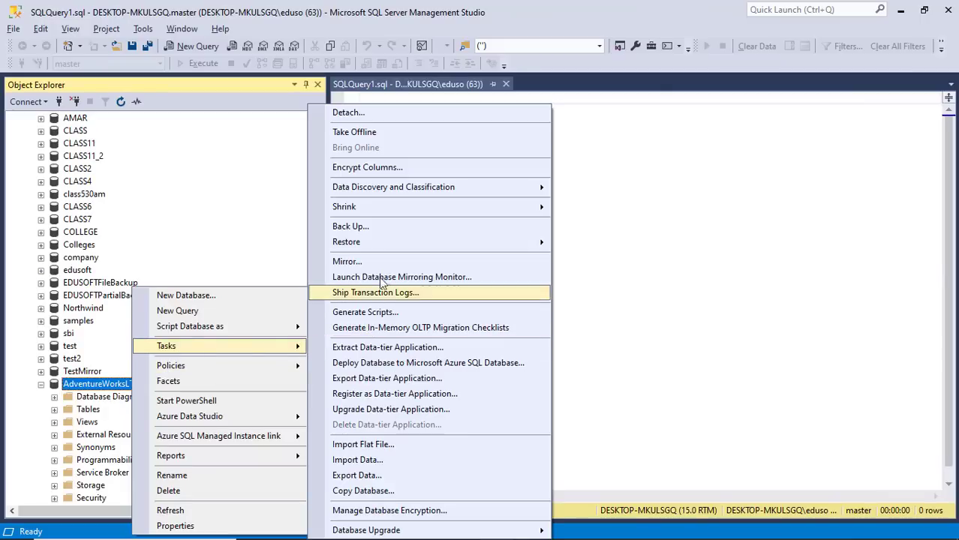
pyautogui.click(391, 232)
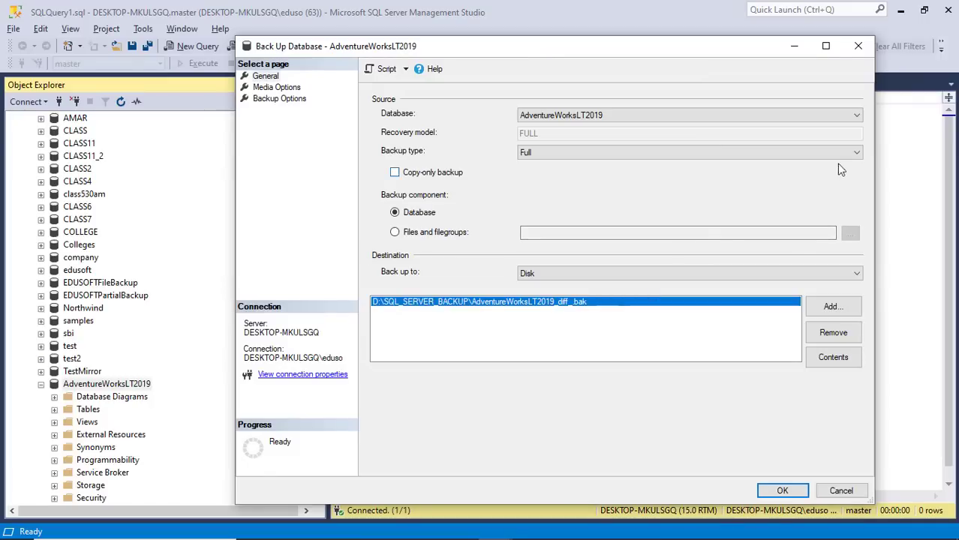
pyautogui.click(860, 154)
pyautogui.click(611, 181)
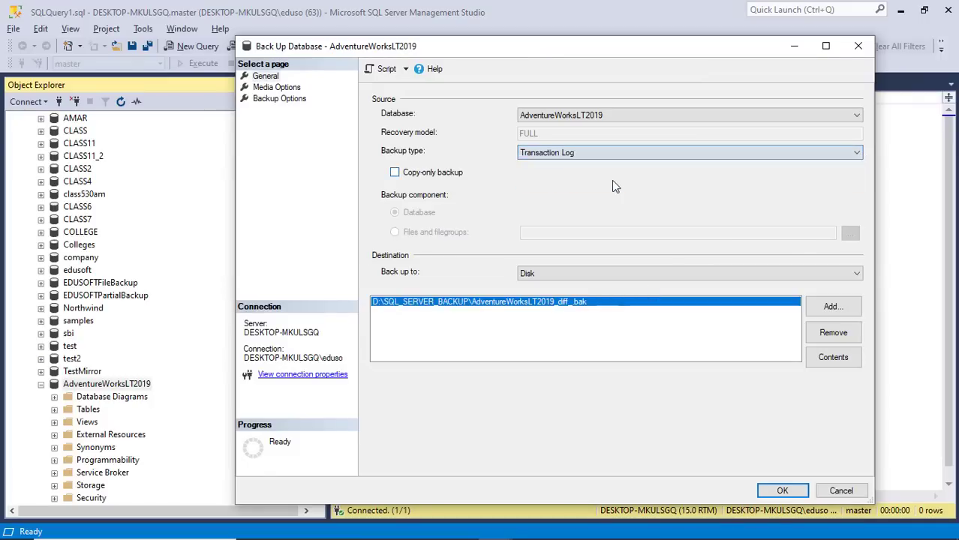
# Remove the AdventureWorksLT2019_diff_.bak destination and browse to D:\SQL_SERVER_BACKUP for the transaction log backup file
pyautogui.click(831, 335)
pyautogui.click(829, 311)
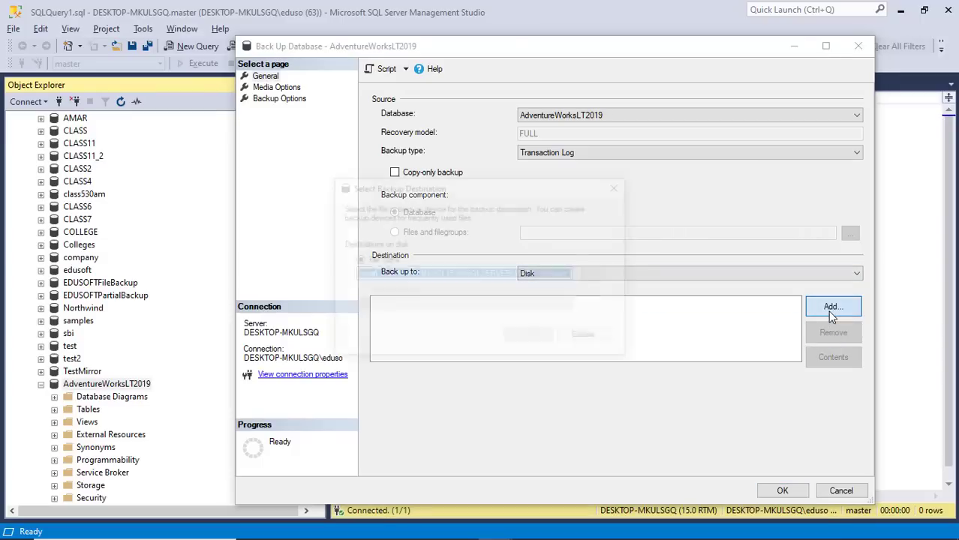
pyautogui.click(598, 277)
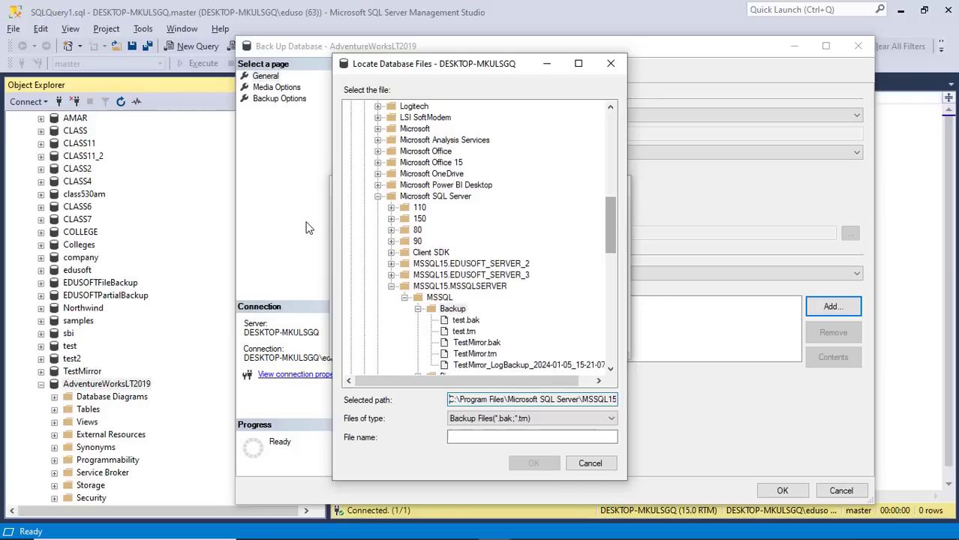
pyautogui.click(379, 196)
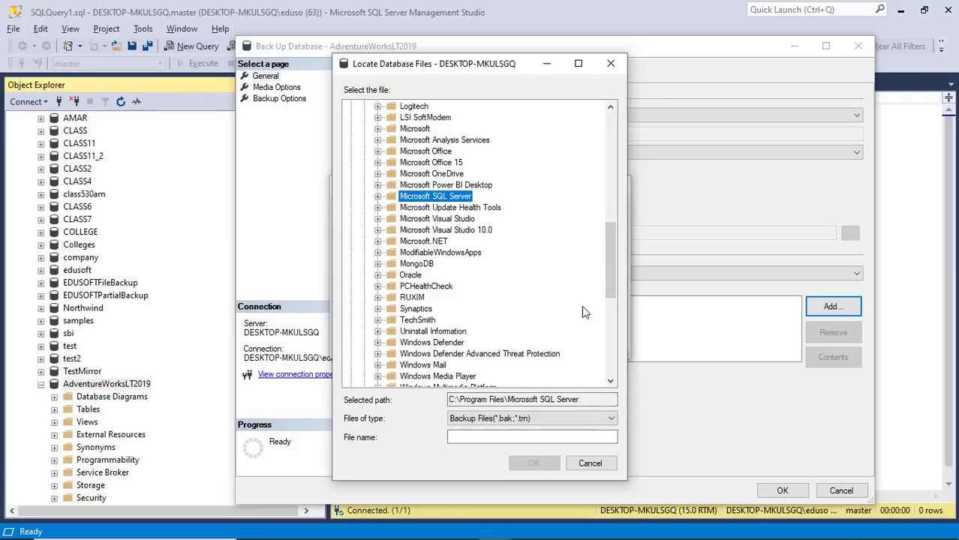
pyautogui.click(614, 306)
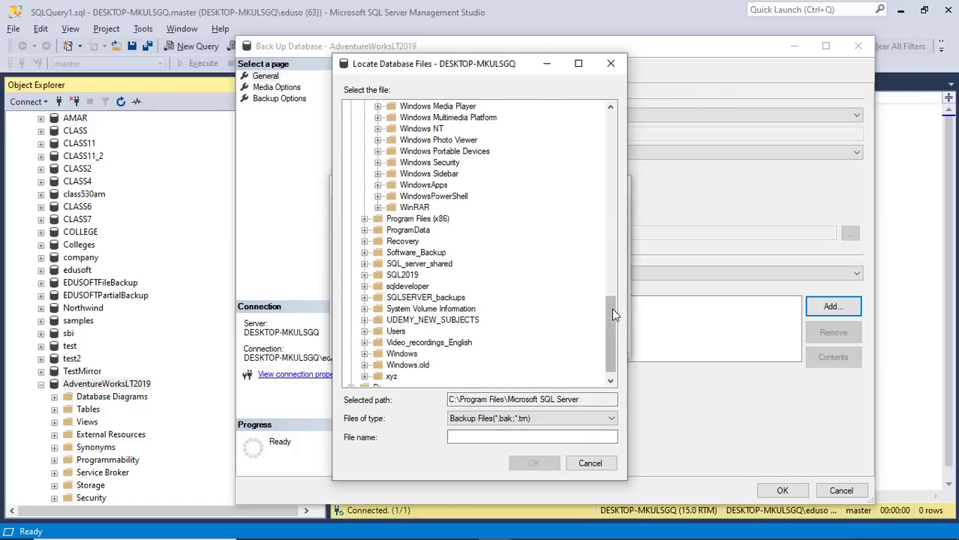
pyautogui.click(355, 388)
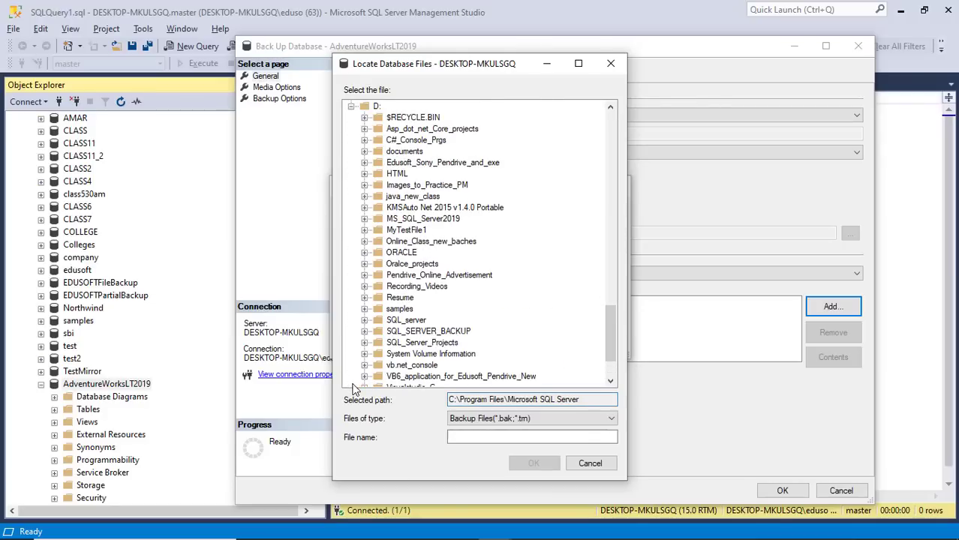
pyautogui.click(409, 333)
pyautogui.click(365, 331)
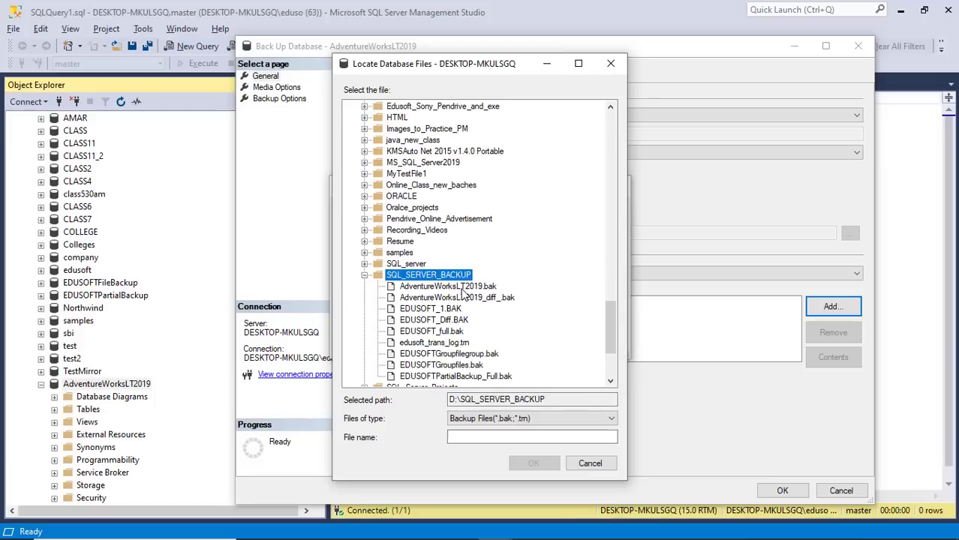
# Name the transaction log backup file AdventureWorksLT2019_trans_log.trn, based on the existing AdventureWorksLT2019.bak name, and accept the file location
pyautogui.click(463, 289)
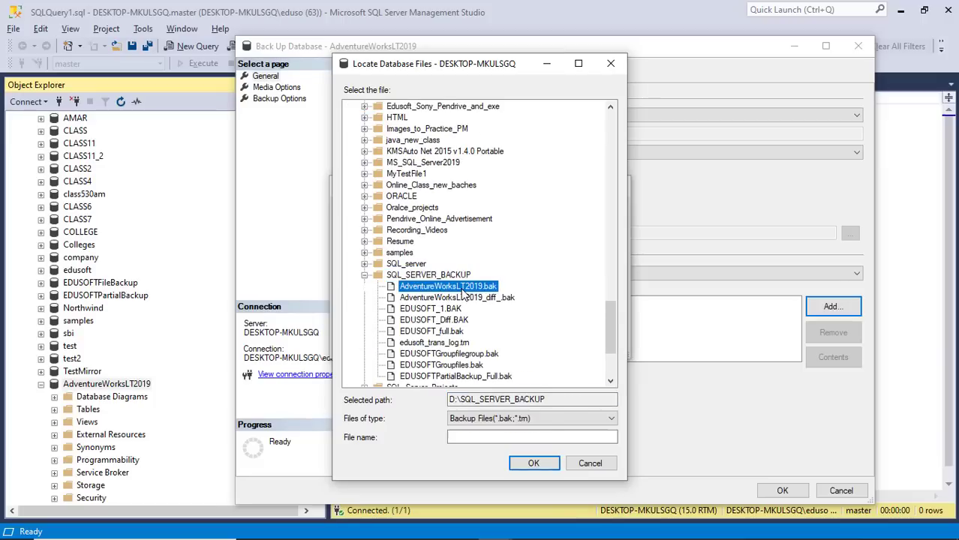
pyautogui.click(547, 437)
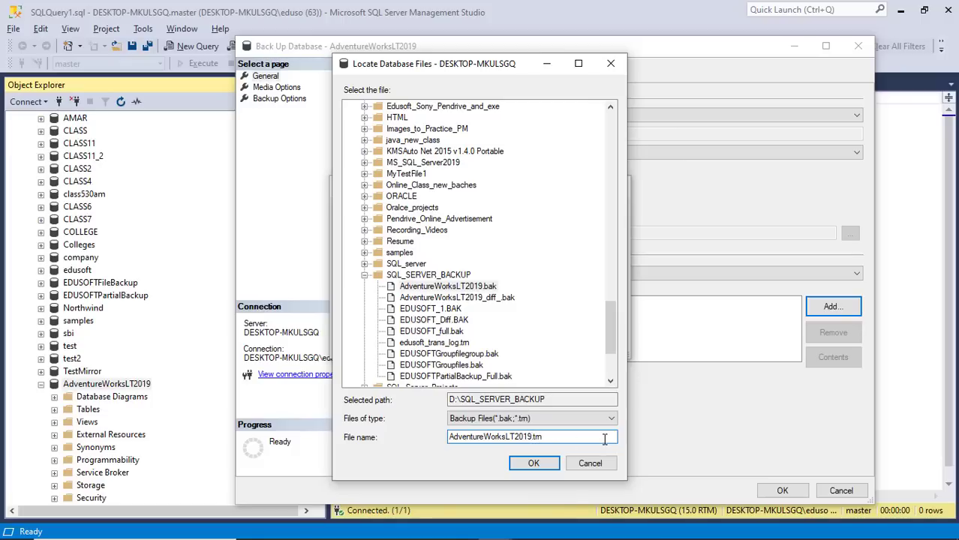
pyautogui.write('trans_log_')
pyautogui.press('BackSpace')
pyautogui.click(536, 465)
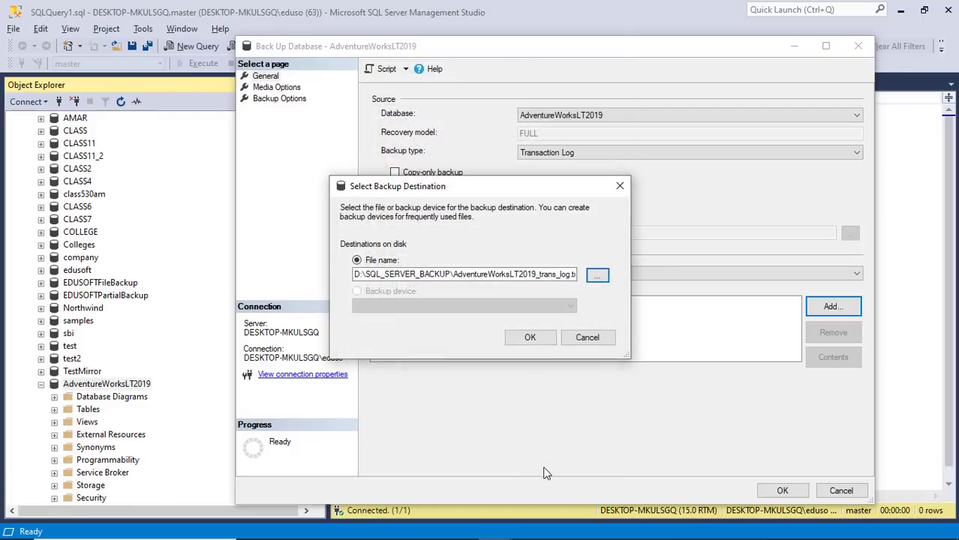
# Confirm AdventureWorksLT2019_trans_log.trn as the backup destination, run the transaction log backup and dismiss the completion message
pyautogui.click(547, 342)
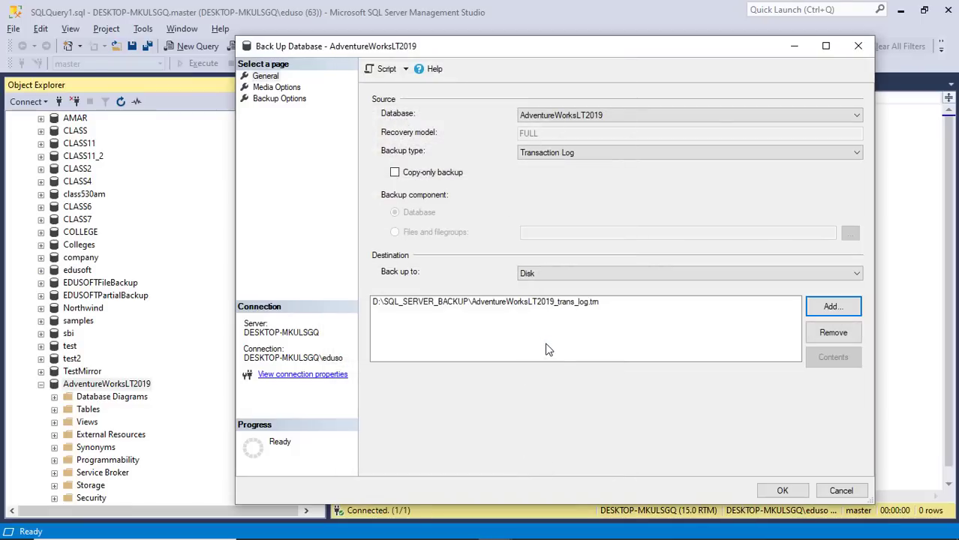
pyautogui.click(782, 491)
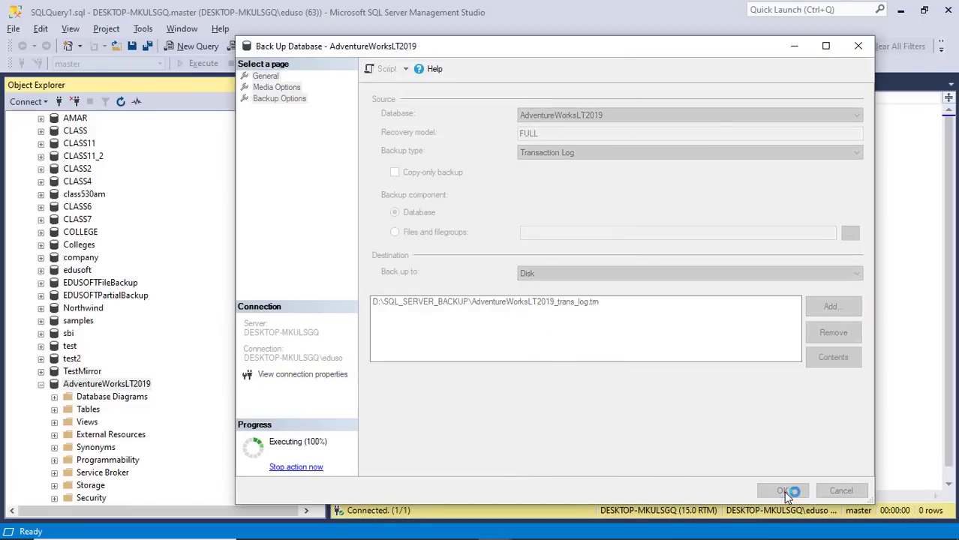
pyautogui.click(728, 301)
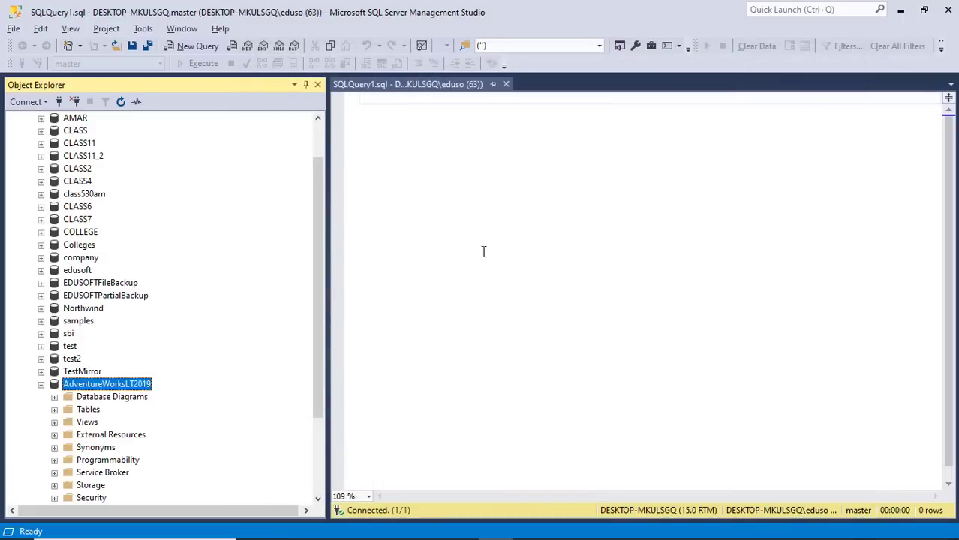
# Check the AdventureWorksLT2019 differential and transaction log backup files in the SQL_SERVER_BACKUP folder in File Explorer, and return to SSMS
pyautogui.hotkey('alt', 'Tab')
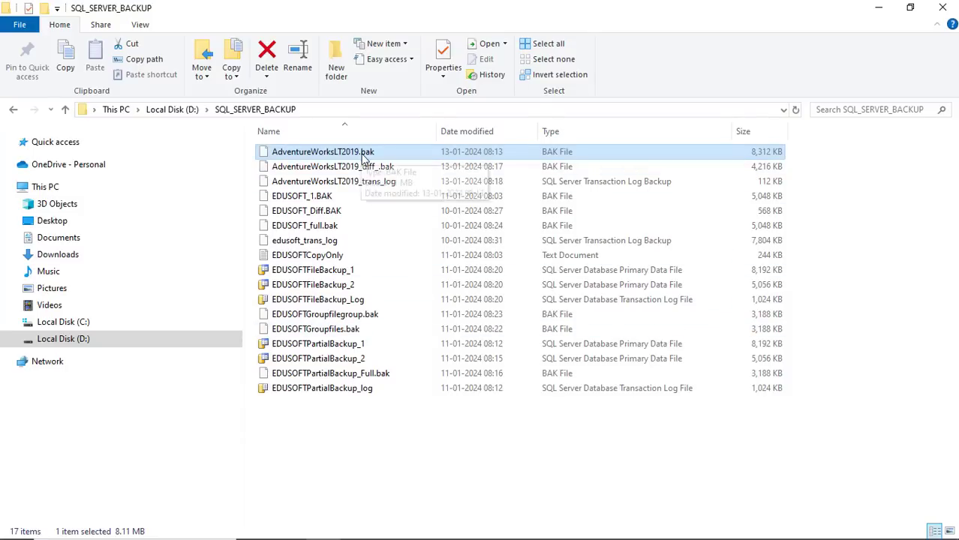
pyautogui.click(370, 168)
pyautogui.click(371, 186)
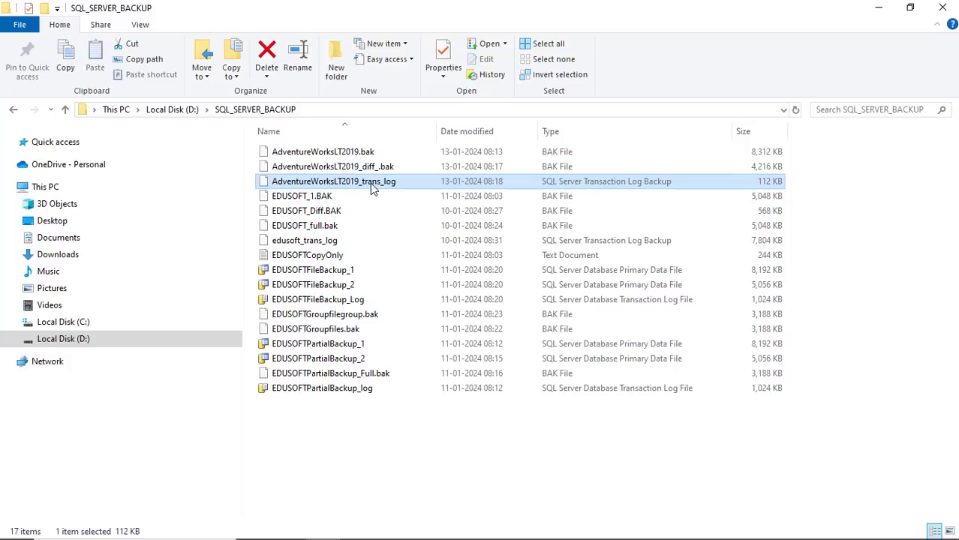
pyautogui.hotkey('alt', 'Tab')
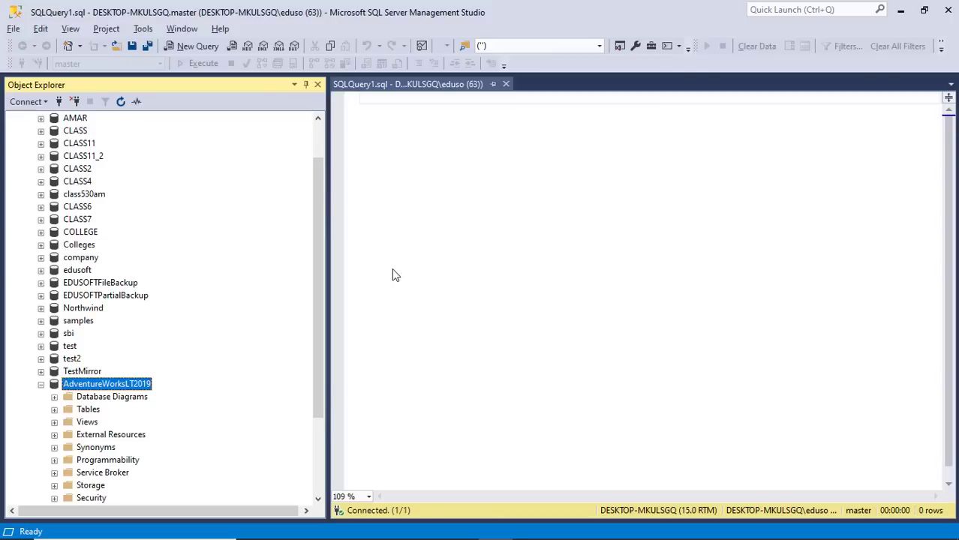
pyautogui.click(392, 269)
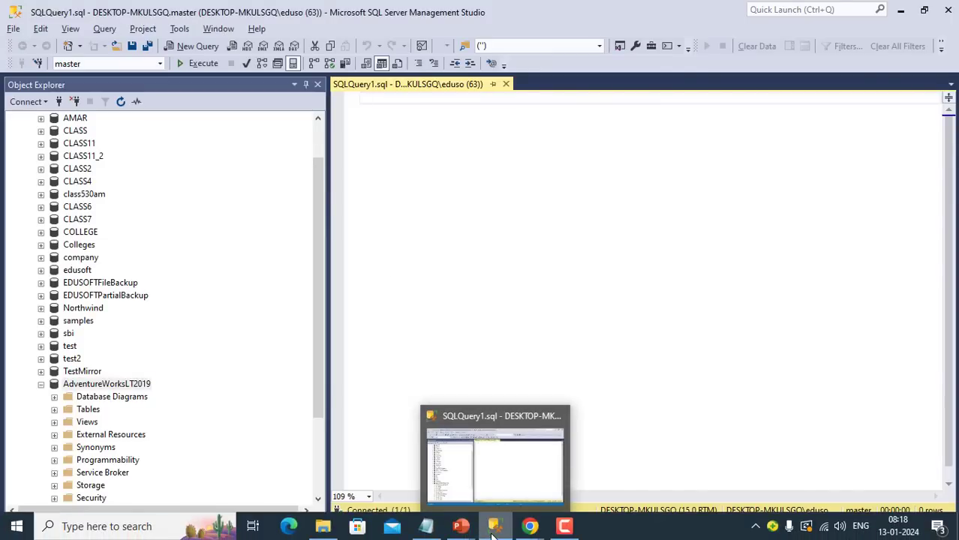
# Switch to the SQL_SERVER_DBA_3 notes in Notepad and copy the full-backup RESTORE DATABASE Adventureworks statement without the NORECOVERY option
pyautogui.moveTo(426, 530)
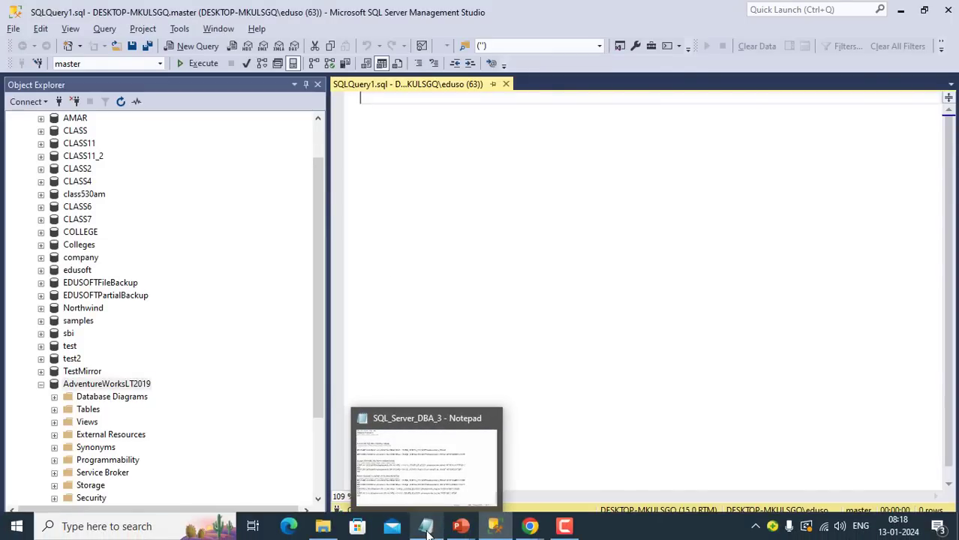
pyautogui.click(424, 489)
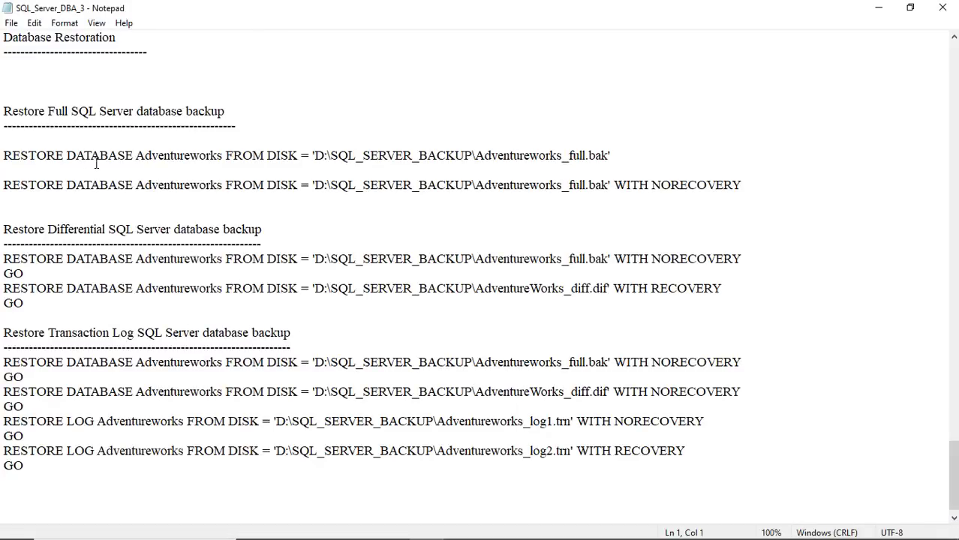
pyautogui.moveTo(4, 155); pyautogui.dragTo(112, 169)
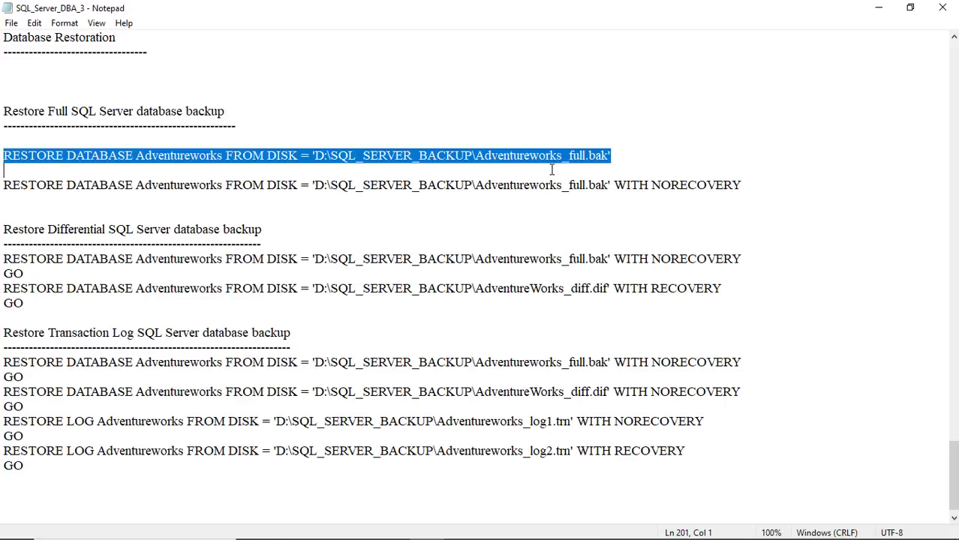
pyautogui.click(591, 164)
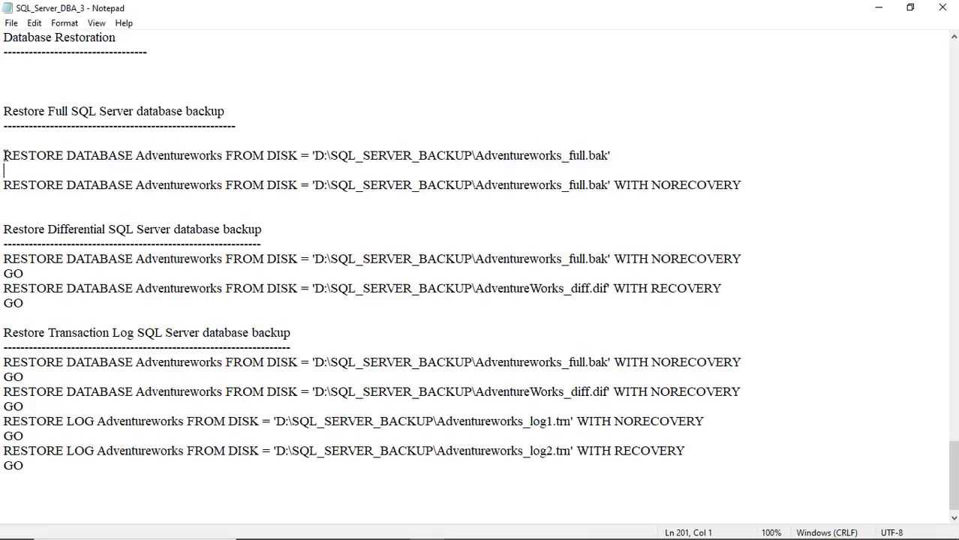
pyautogui.moveTo(6, 155); pyautogui.dragTo(622, 155)
pyautogui.hotkey('ctrl', 'c')
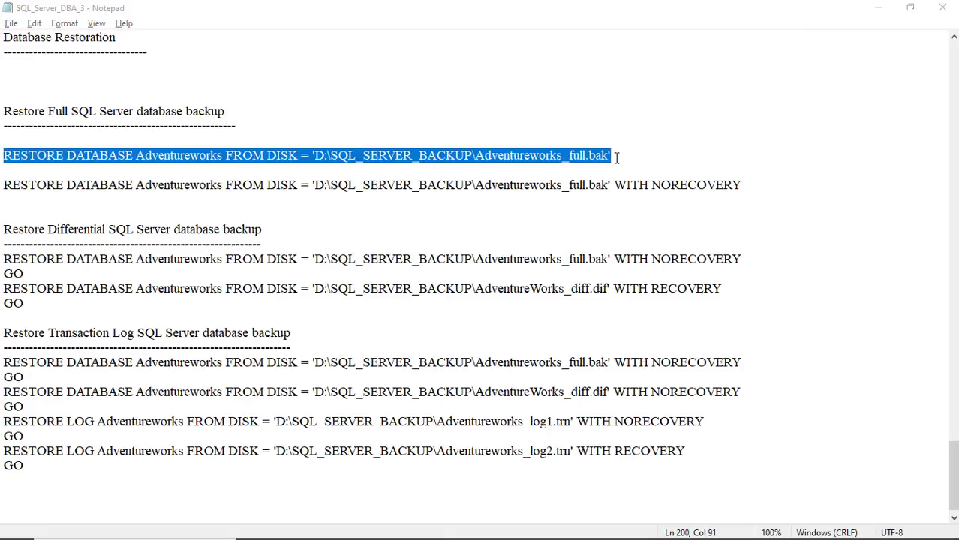
# Switch to SSMS and delete the AdventureWorksLT2019 database, including its backup and restore history
pyautogui.hotkey('alt', 'Tab')
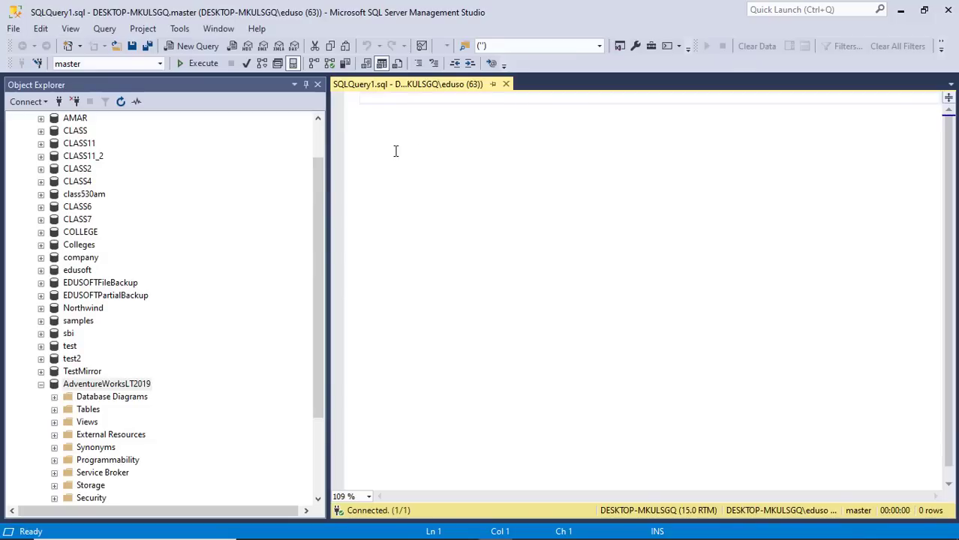
pyautogui.rightClick(115, 384)
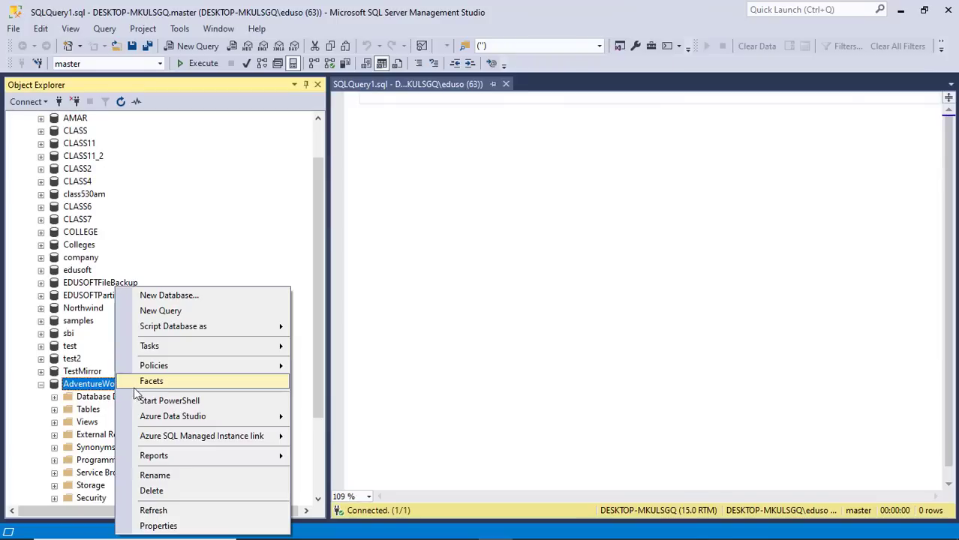
pyautogui.click(160, 495)
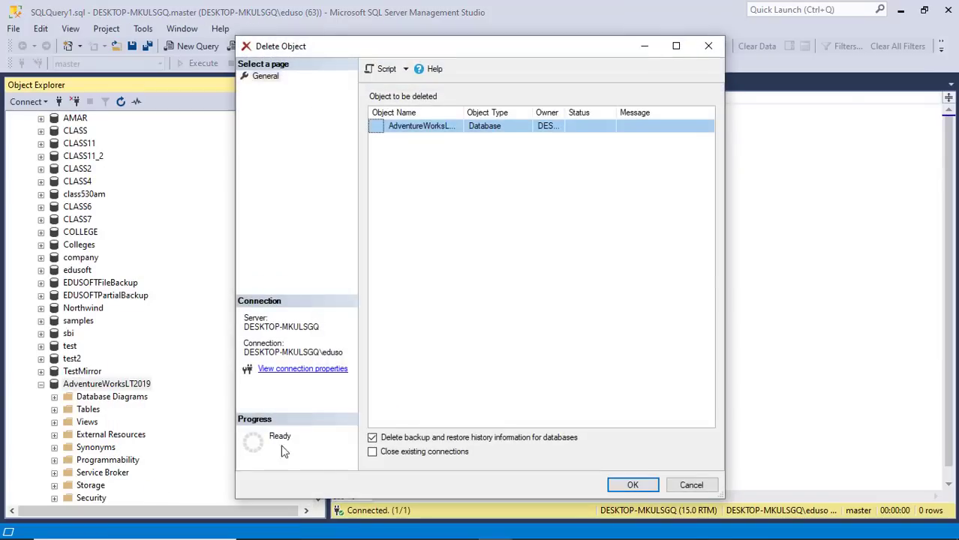
pyautogui.click(633, 485)
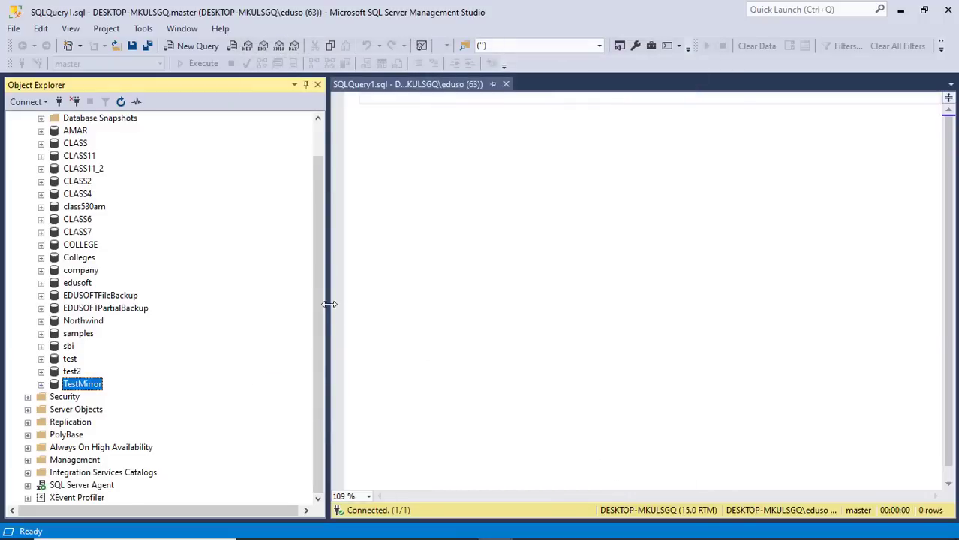
# Paste the copied RESTORE DATABASE Adventureworks statement into the empty SQLQuery1.sql query
pyautogui.moveTo(317, 296); pyautogui.dragTo(314, 222)
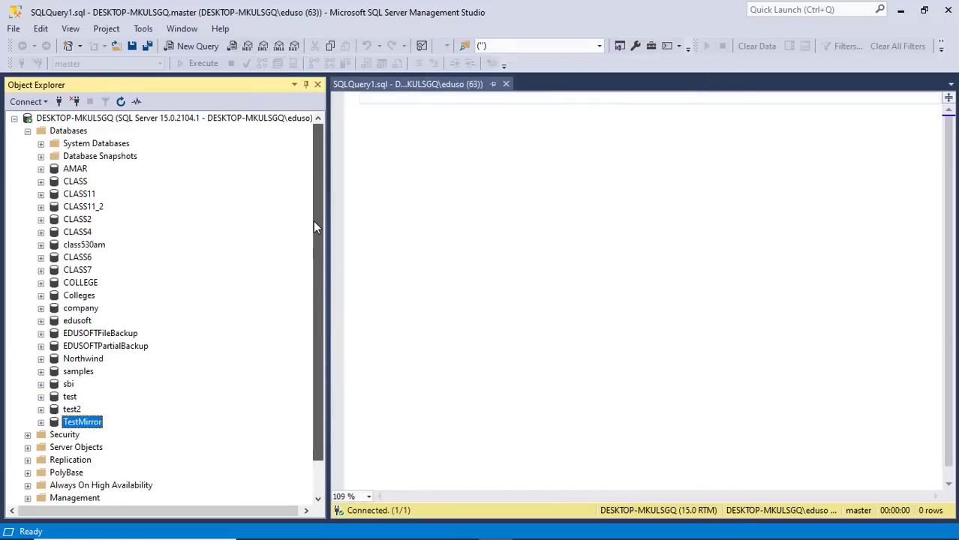
pyautogui.click(75, 133)
pyautogui.click(393, 103)
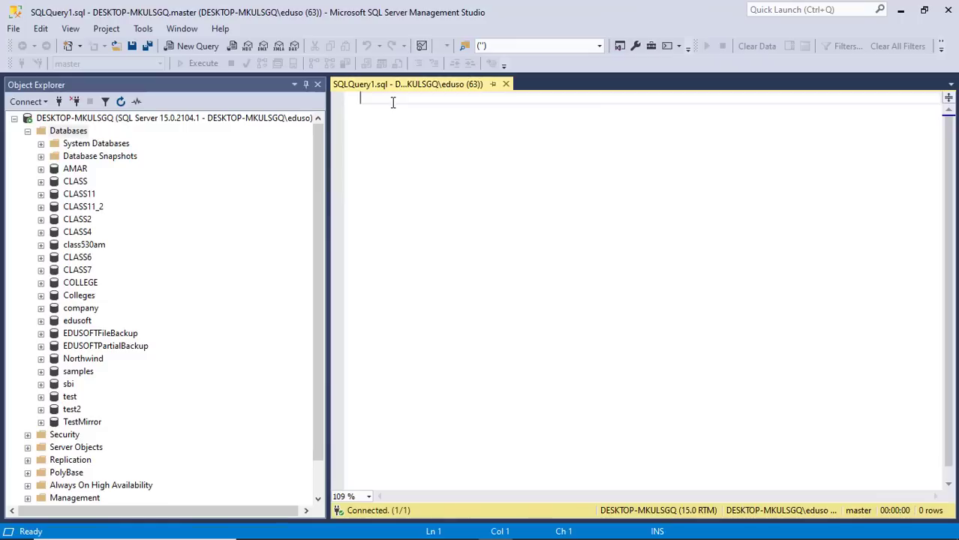
pyautogui.hotkey('ctrl', 'v')
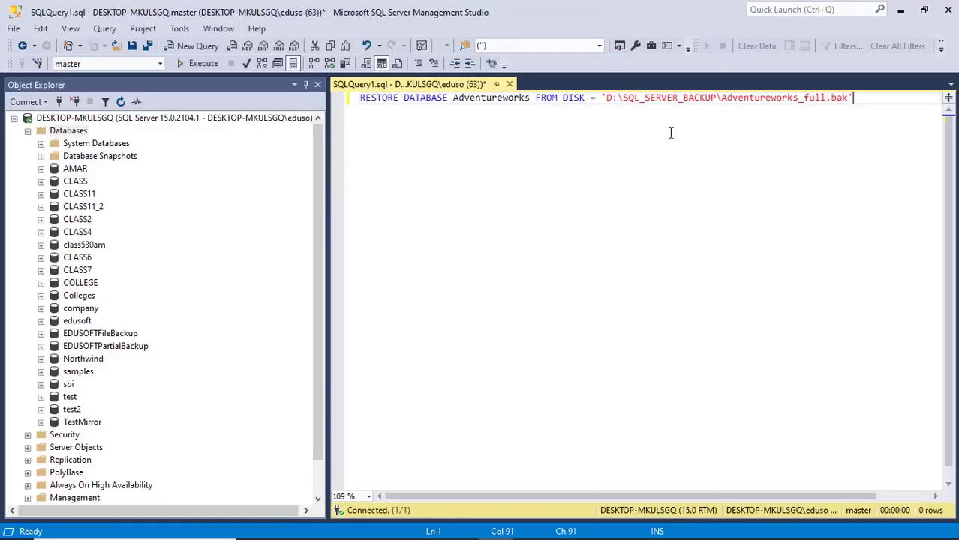
# Check the full backup's file name in the SQL_SERVER_BACKUP folder and change the file in the RESTORE statement to AdventureworksLT2019.bak
pyautogui.hotkey('alt', 'Tab')
pyautogui.hotkey('alt', 'Tab')
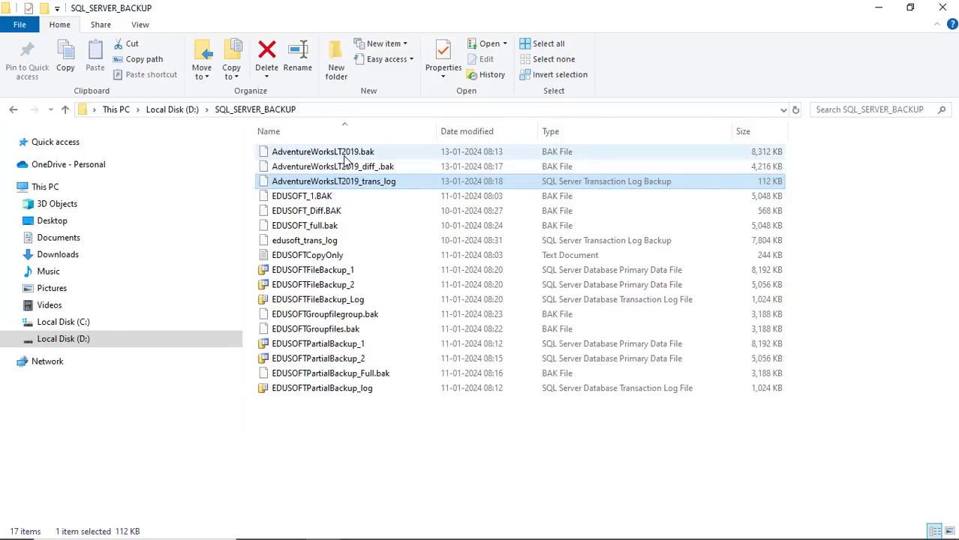
pyautogui.hotkey('alt', 'Tab')
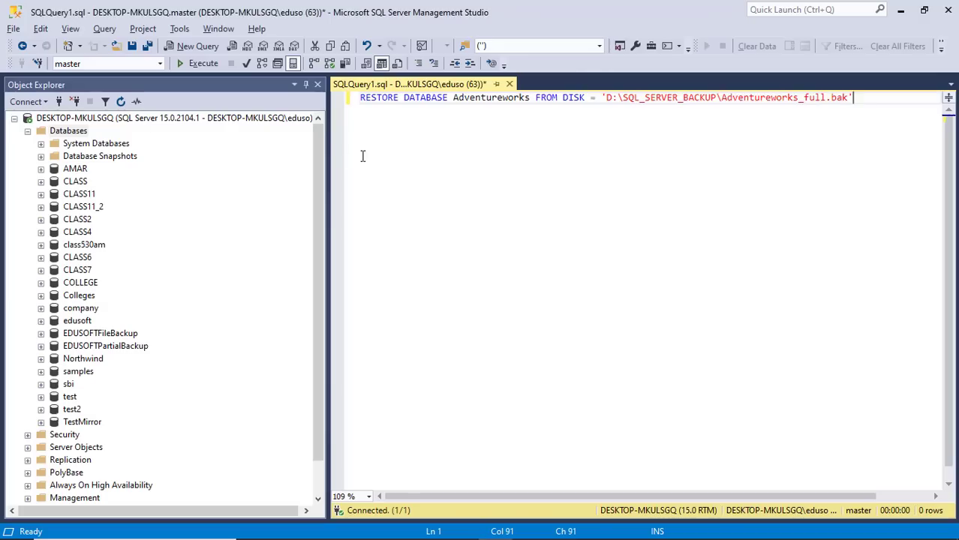
pyautogui.click(826, 99)
pyautogui.press('BackSpace')
pyautogui.press('BackSpace')
pyautogui.press('BackSpace')
pyautogui.press('BackSpace')
pyautogui.press('BackSpace')
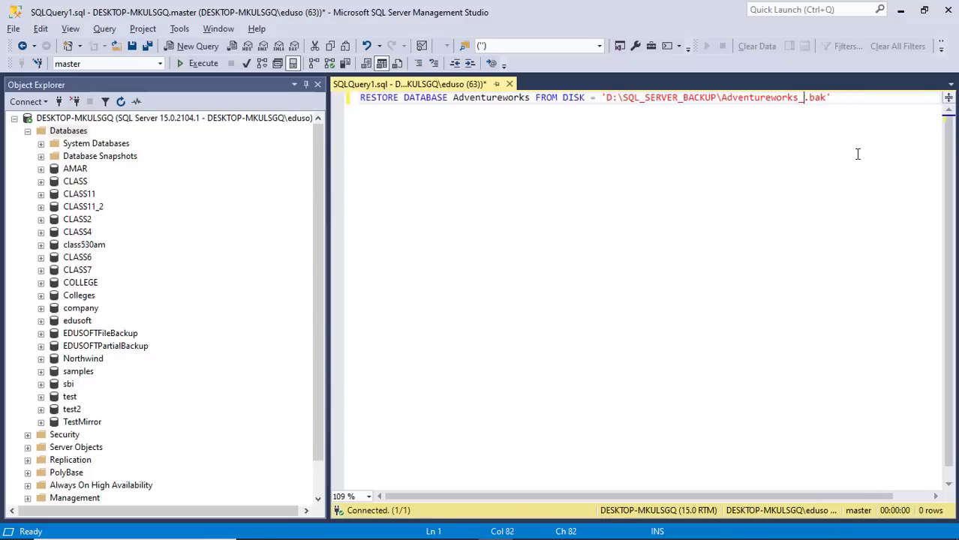
pyautogui.write('LT2019')
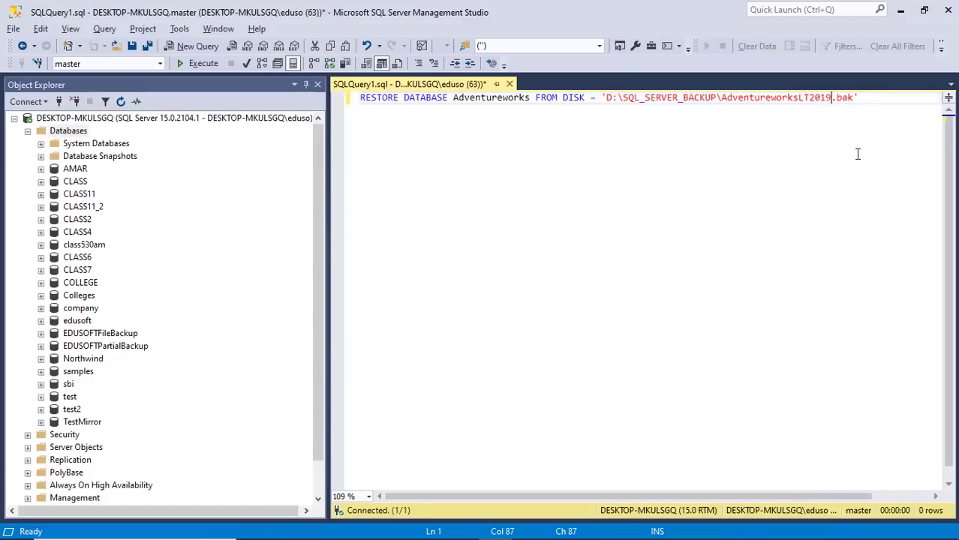
pyautogui.hotkey('alt', 'Tab')
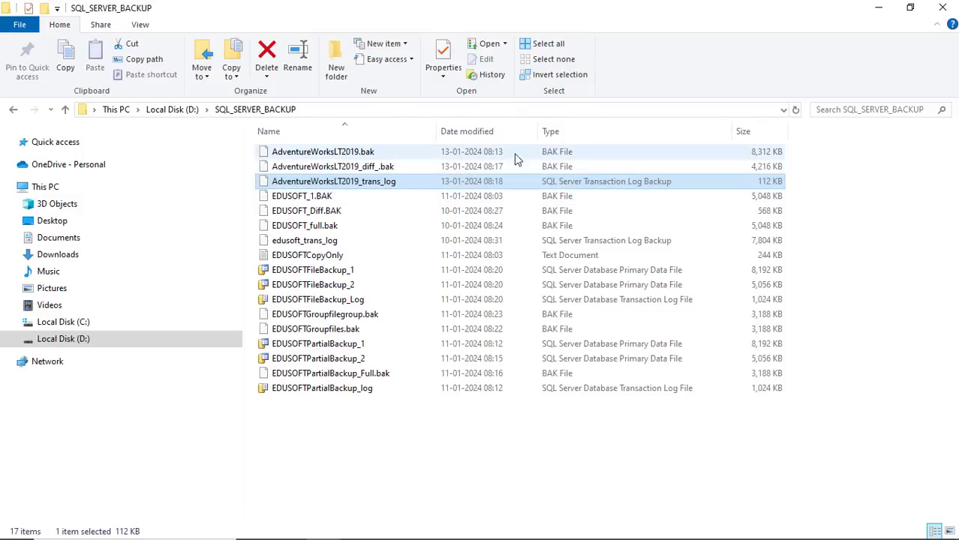
pyautogui.click(387, 172)
pyautogui.rightClick(388, 174)
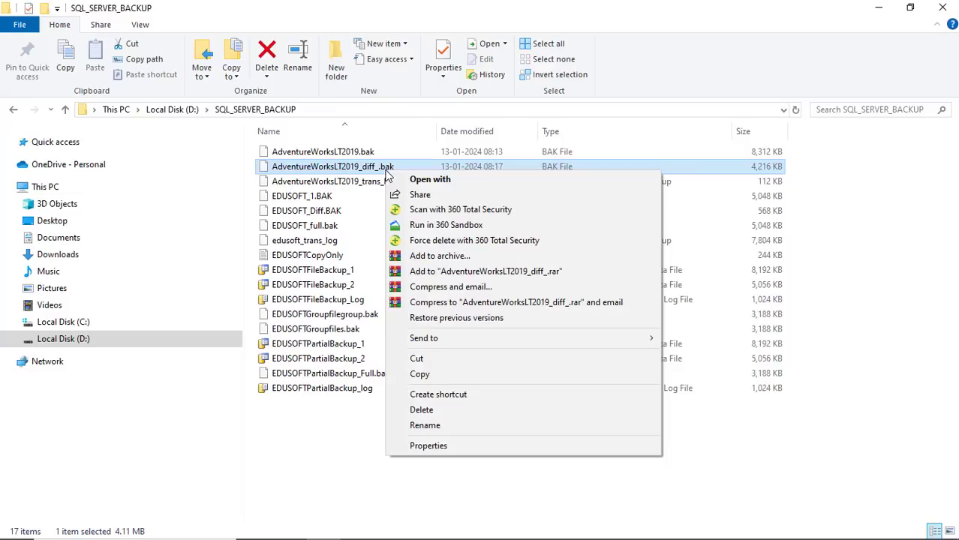
pyautogui.click(457, 423)
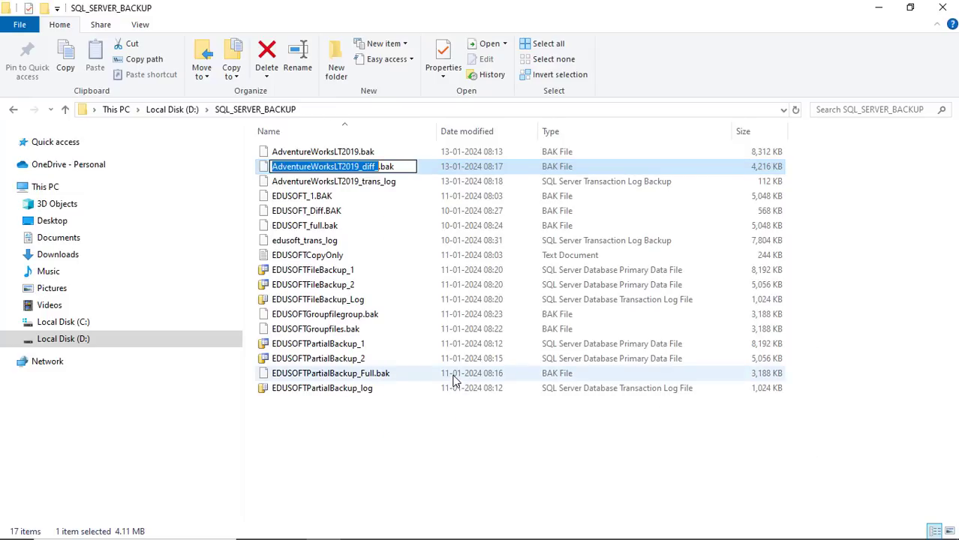
pyautogui.click(451, 427)
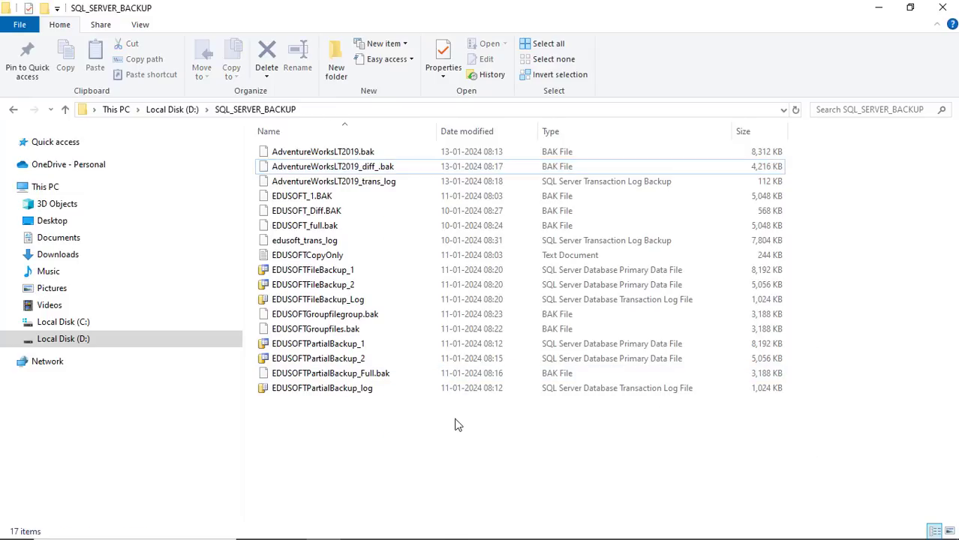
pyautogui.hotkey('alt', 'Tab')
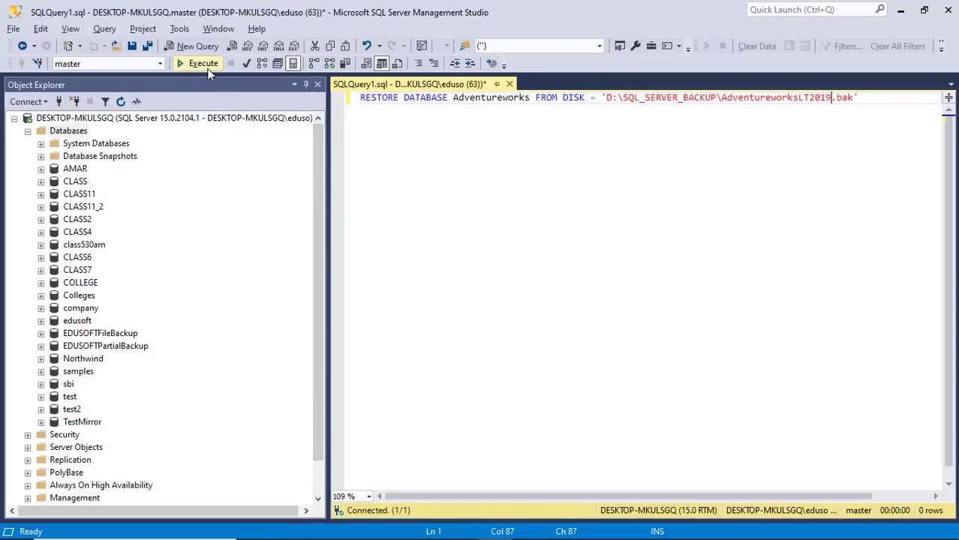
# Look up the NORECOVERY option in the Notepad notes and append WITH NORECOVERY to the RESTORE DATABASE statement in SSMS
pyautogui.click(883, 98)
pyautogui.hotkey('alt', 'Tab')
pyautogui.hotkey('alt', 'Tab')
pyautogui.hotkey('alt', 'Tab')
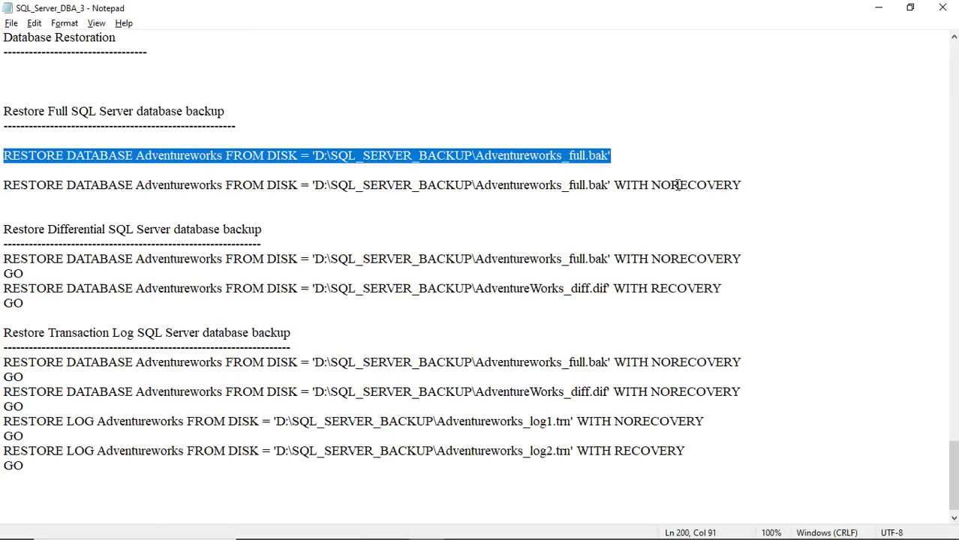
pyautogui.moveTo(614, 184); pyautogui.dragTo(748, 184)
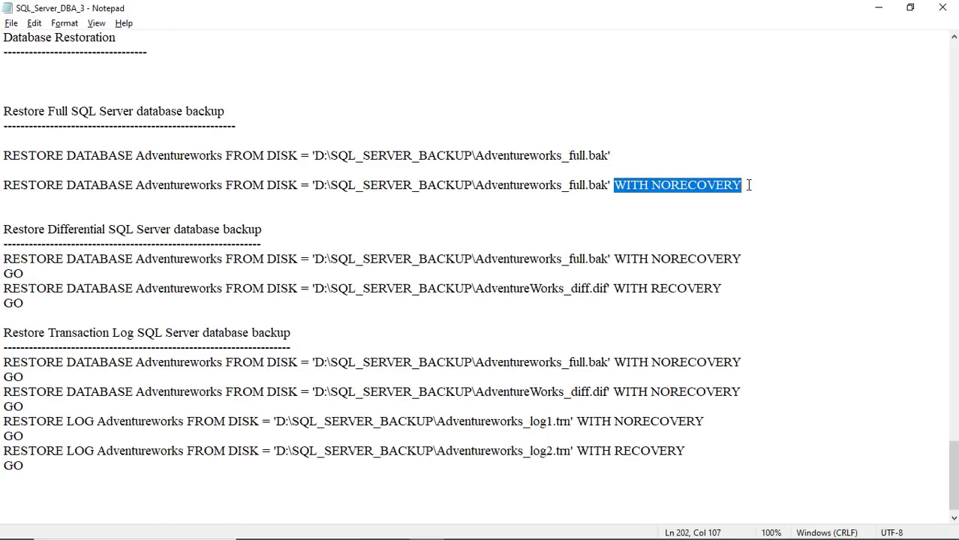
pyautogui.hotkey('alt', 'Tab')
pyautogui.hotkey('alt', 'Tab')
pyautogui.hotkey('alt', 'Tab')
pyautogui.hotkey('alt', 'Tab')
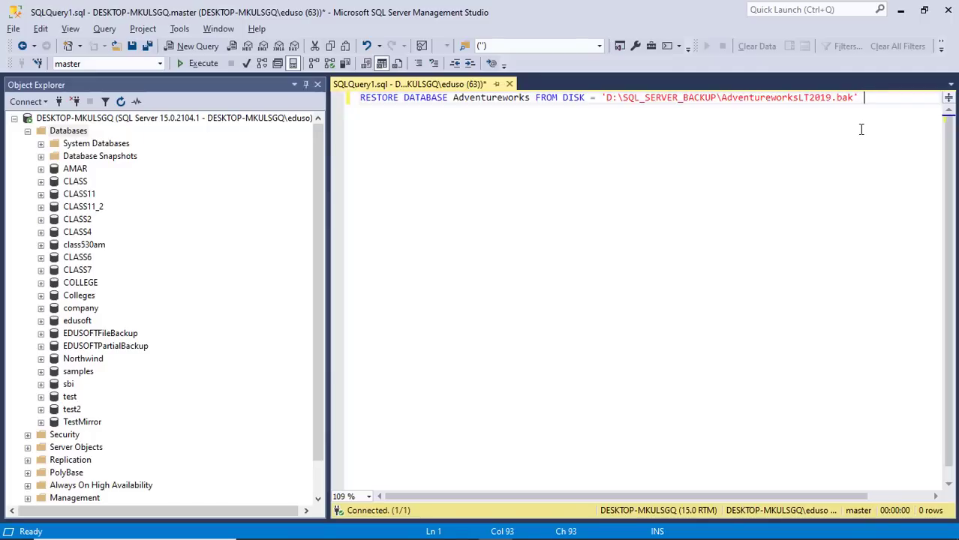
pyautogui.write('WITH NORECOVERY')
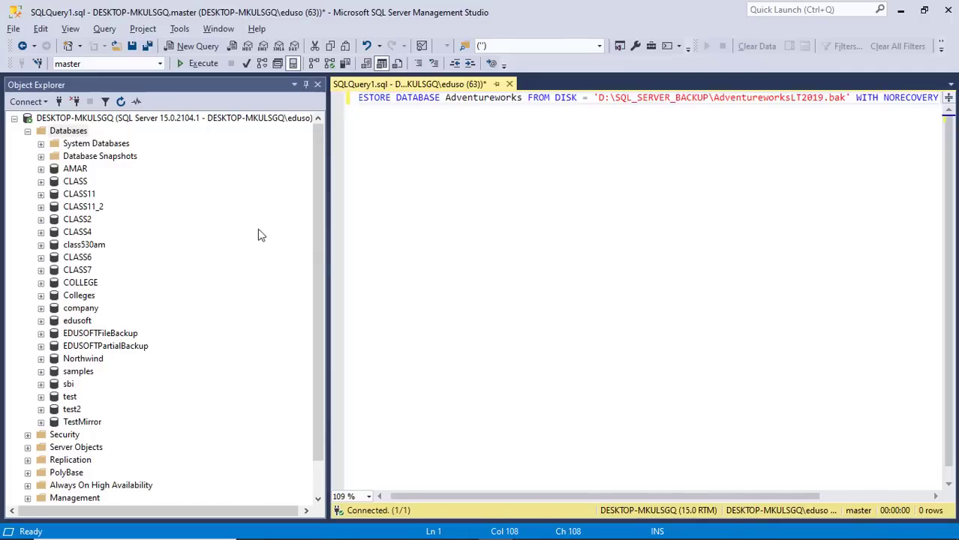
# Look up the recovery state choices in the Restore Database options, then close the dialog without restoring
pyautogui.rightClick(67, 133)
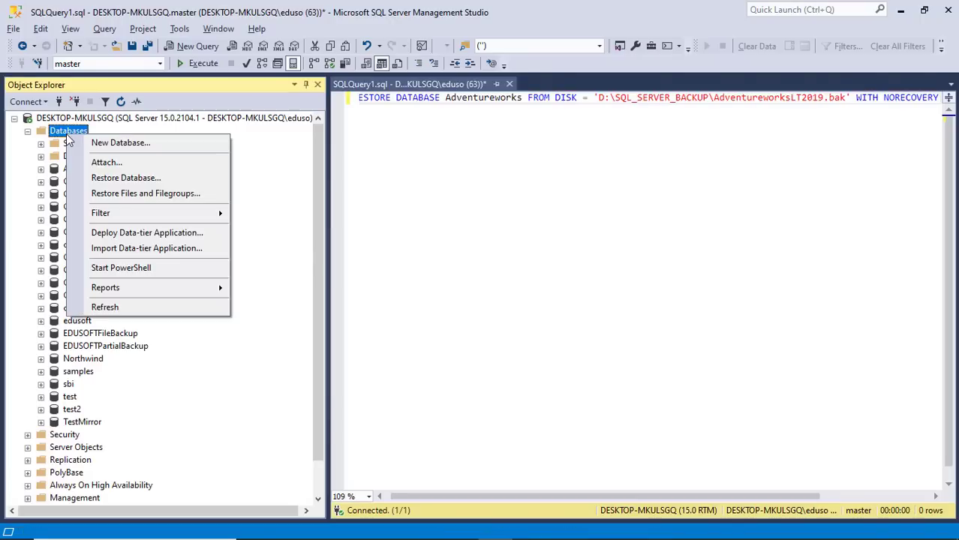
pyautogui.click(122, 177)
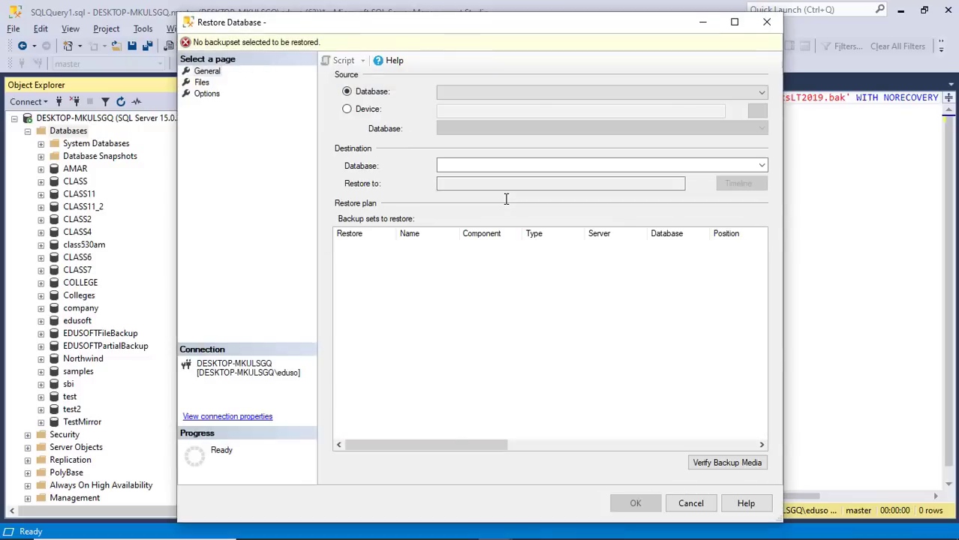
pyautogui.click(208, 97)
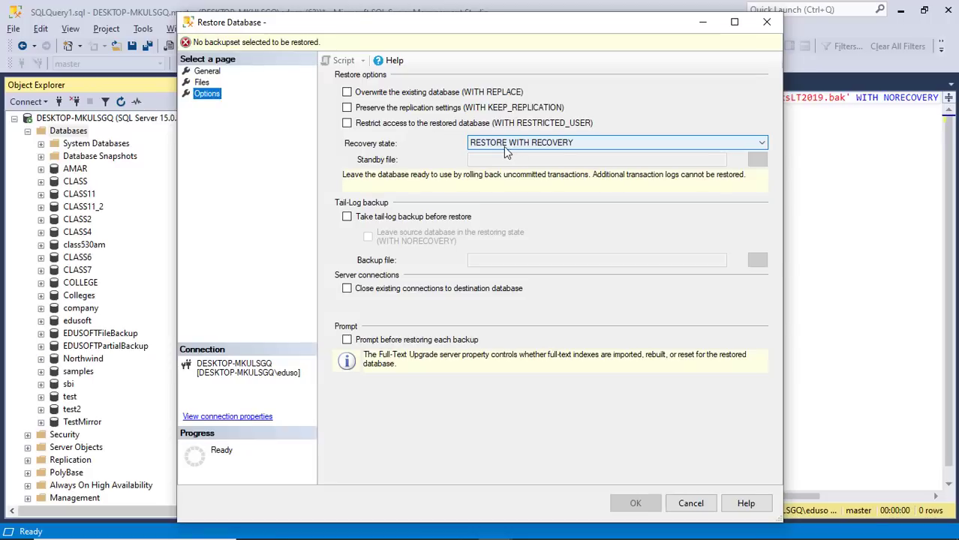
pyautogui.click(762, 143)
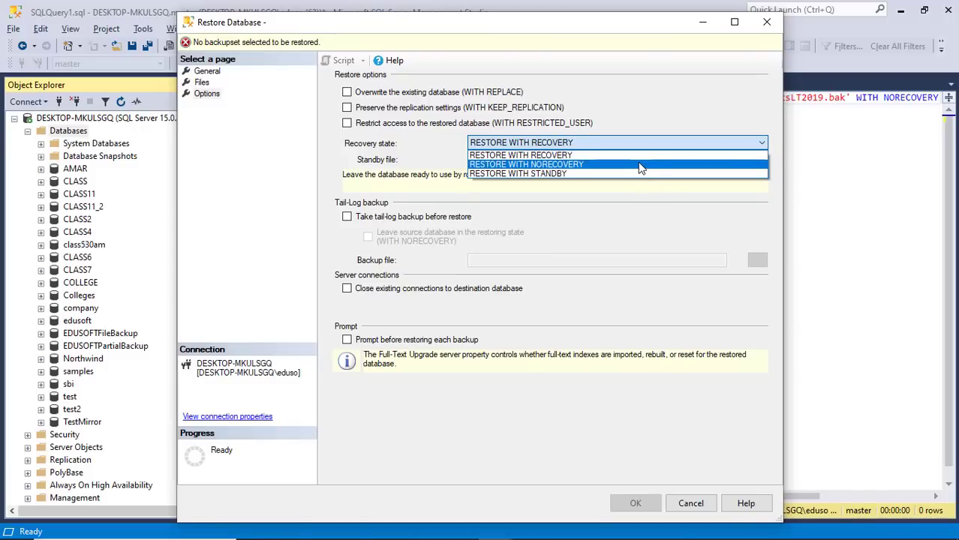
pyautogui.click(625, 122)
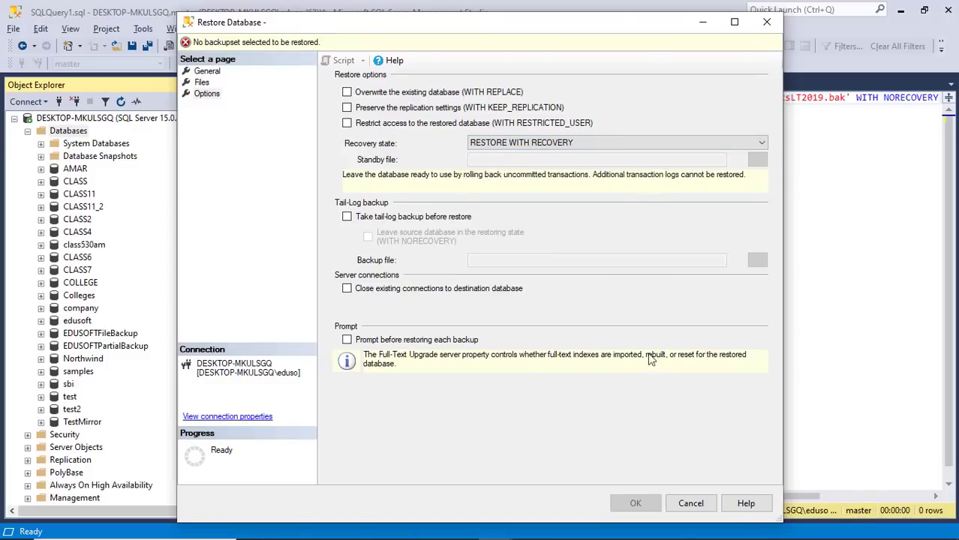
pyautogui.click(689, 505)
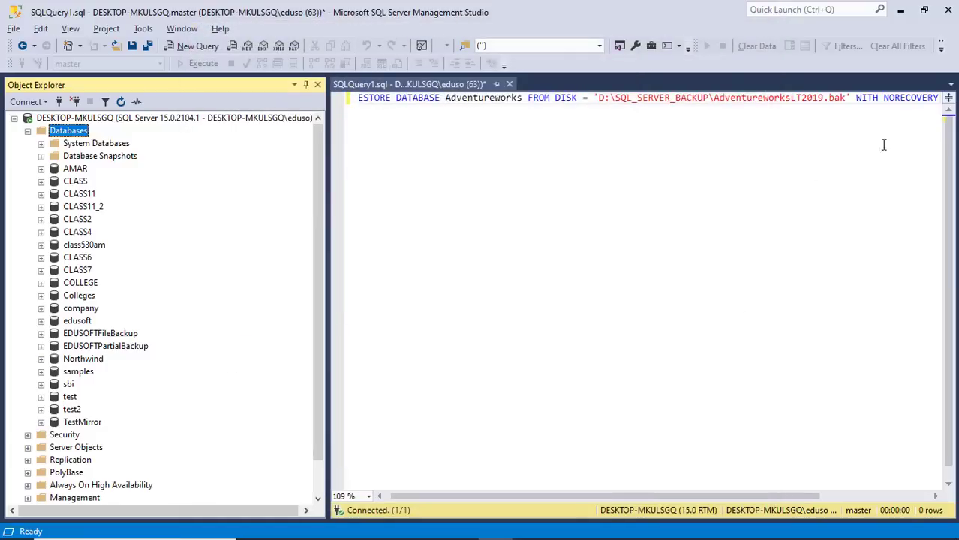
# Try to run the RESTORE DATABASE Adventureworks statement WITH NORECOVERY and read the resulting messages
pyautogui.click(924, 100)
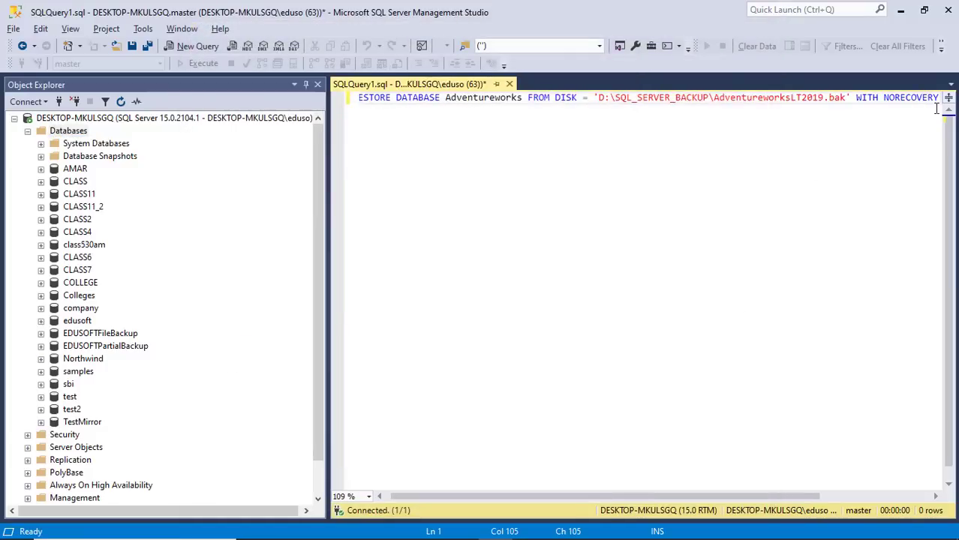
pyautogui.click(937, 109)
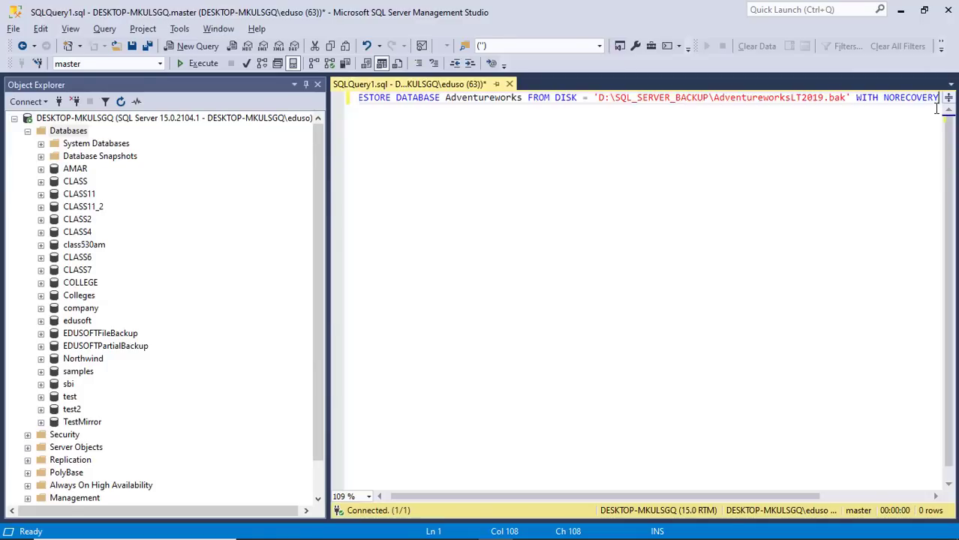
pyautogui.press('F5')
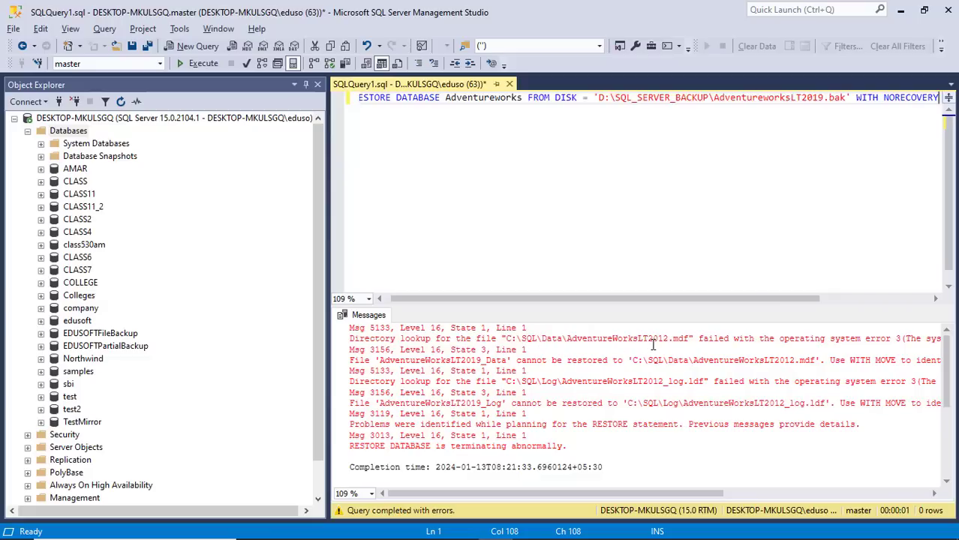
pyautogui.moveTo(598, 495); pyautogui.dragTo(718, 496)
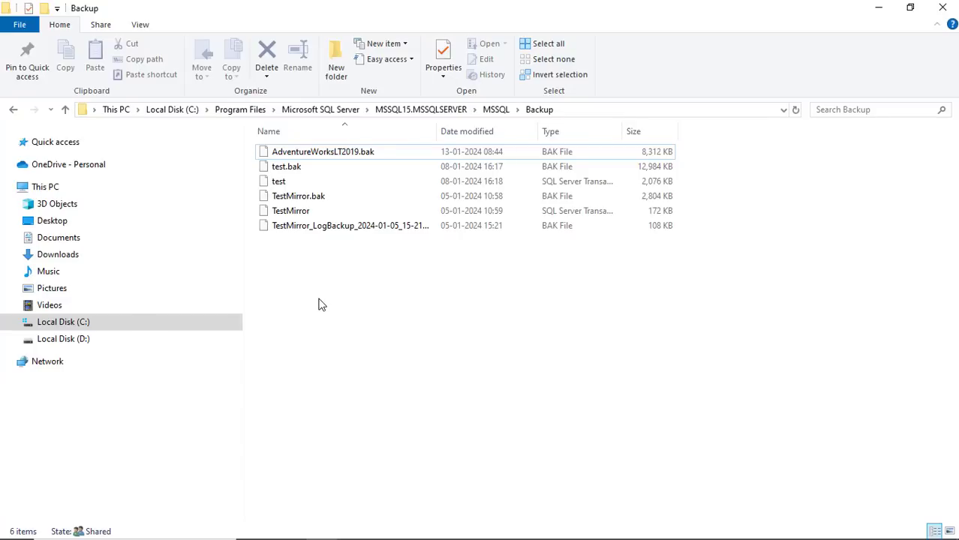
# Switch back to SSMS and clear the whole RESTORE statement from SQLQuery1.sql
pyautogui.hotkey('alt', 'Tab')
pyautogui.hotkey('alt', 'Tab')
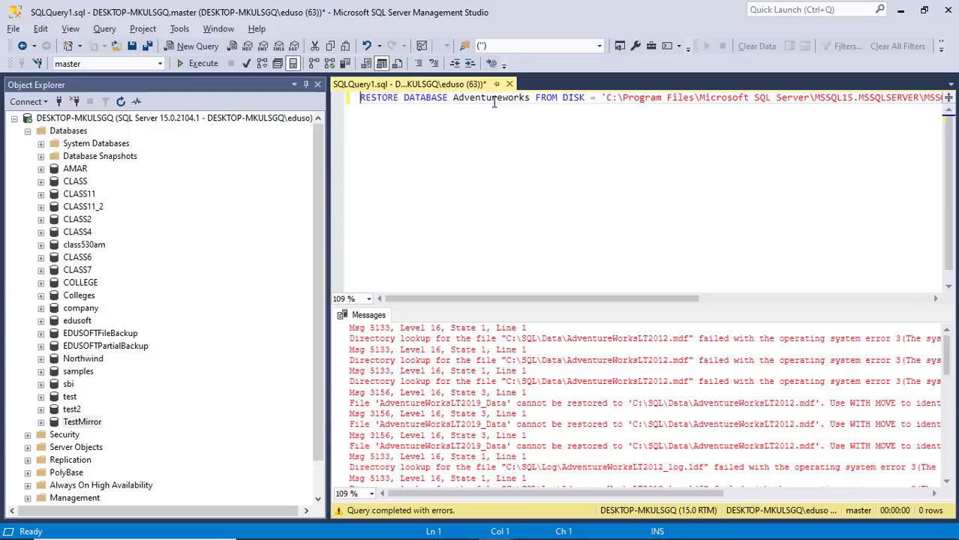
pyautogui.hotkey('ctrl', 'a')
pyautogui.press('Delete')
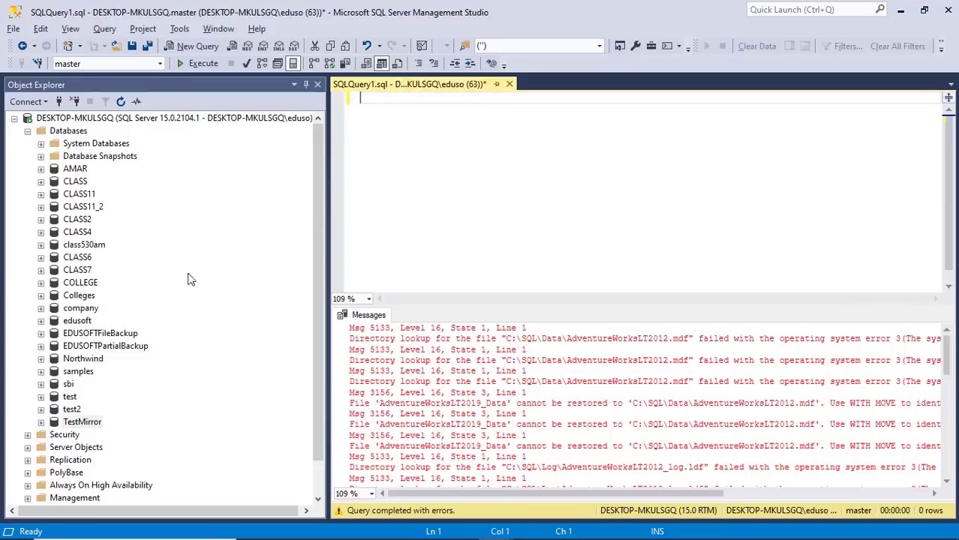
pyautogui.rightClick(75, 410)
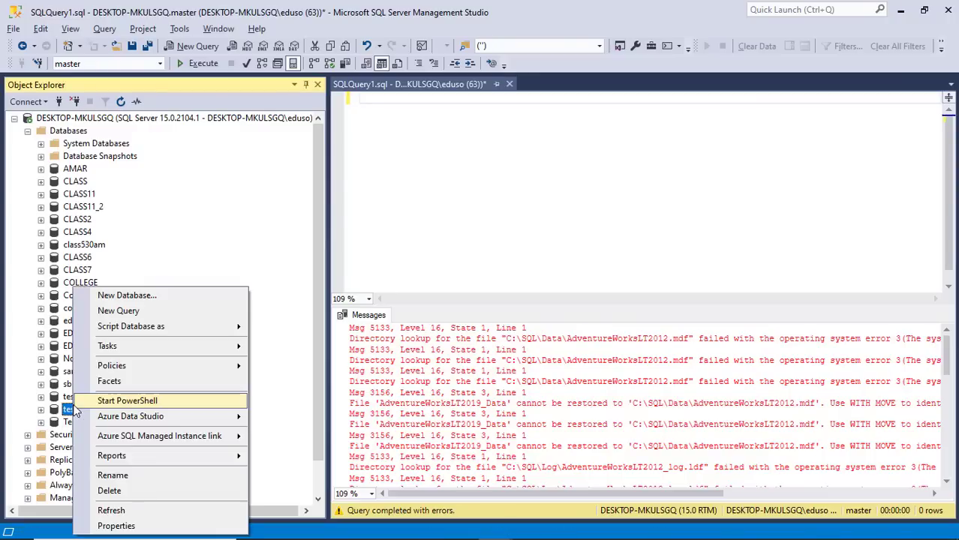
pyautogui.moveTo(139, 328)
pyautogui.moveTo(145, 350)
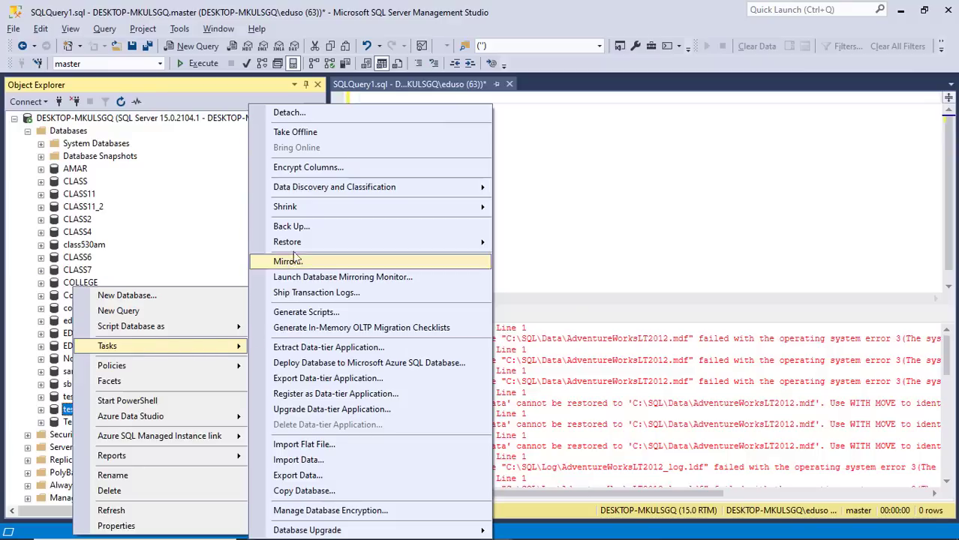
# Switch to File Explorer, check the backup files in D:\SQL_SERVER_BACKUP, and return to SSMS
pyautogui.hotkey('alt', 'Tab')
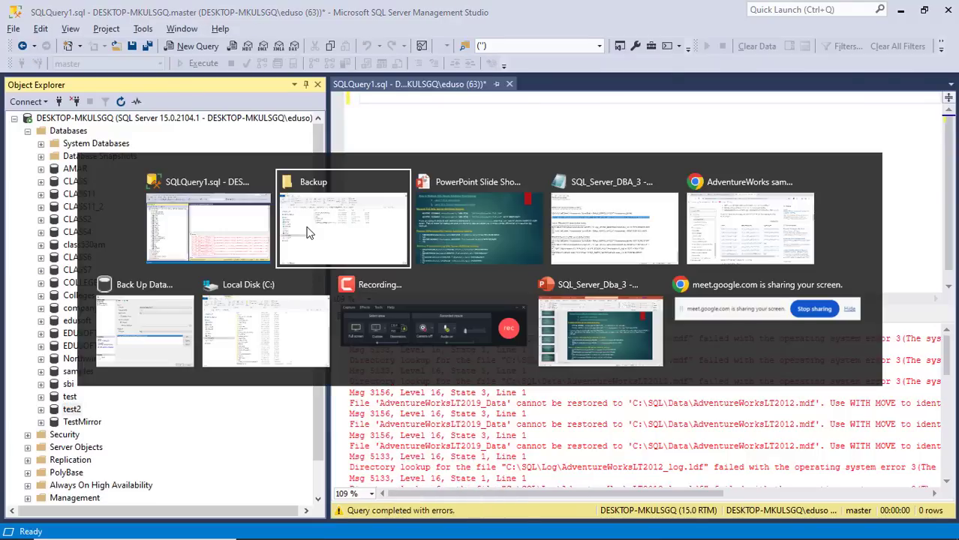
pyautogui.click(306, 233)
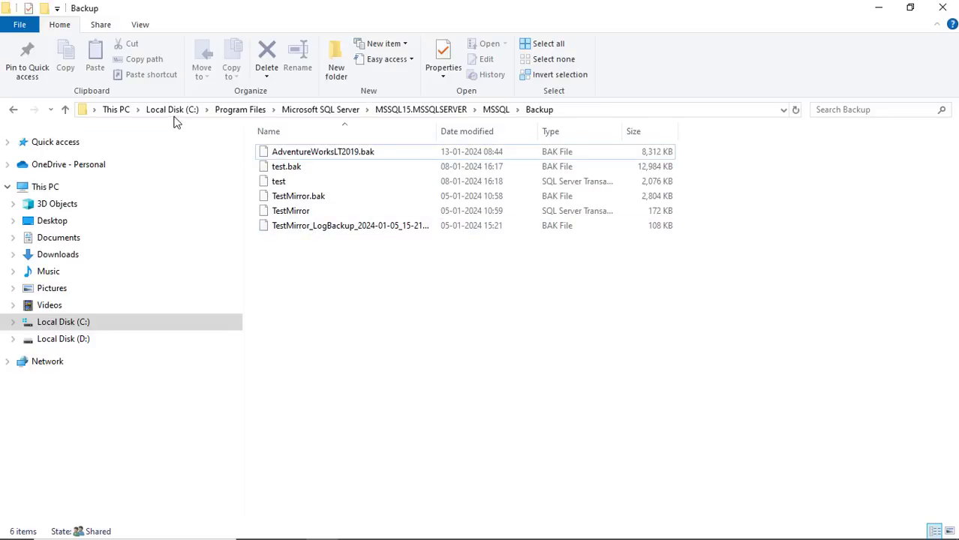
pyautogui.click(66, 344)
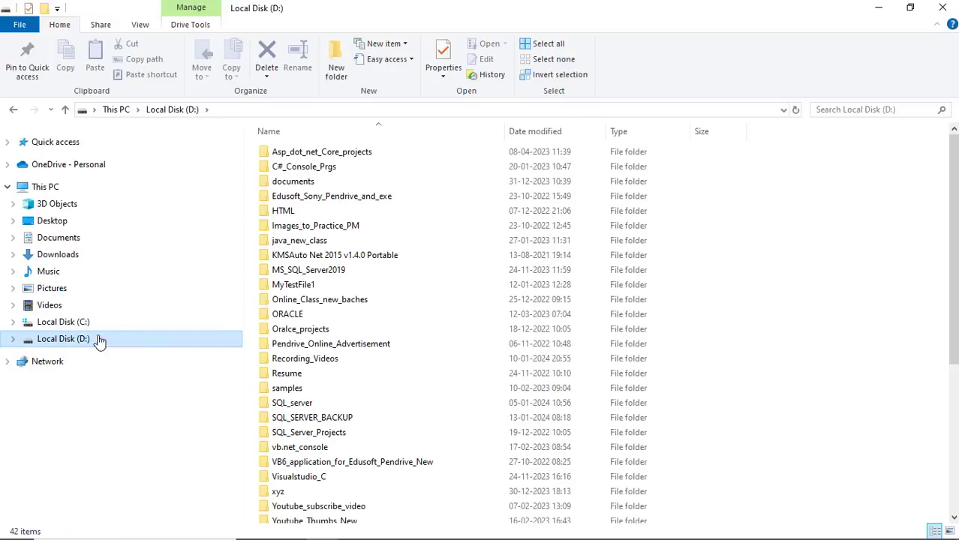
pyautogui.scroll(-5, 295, 382)
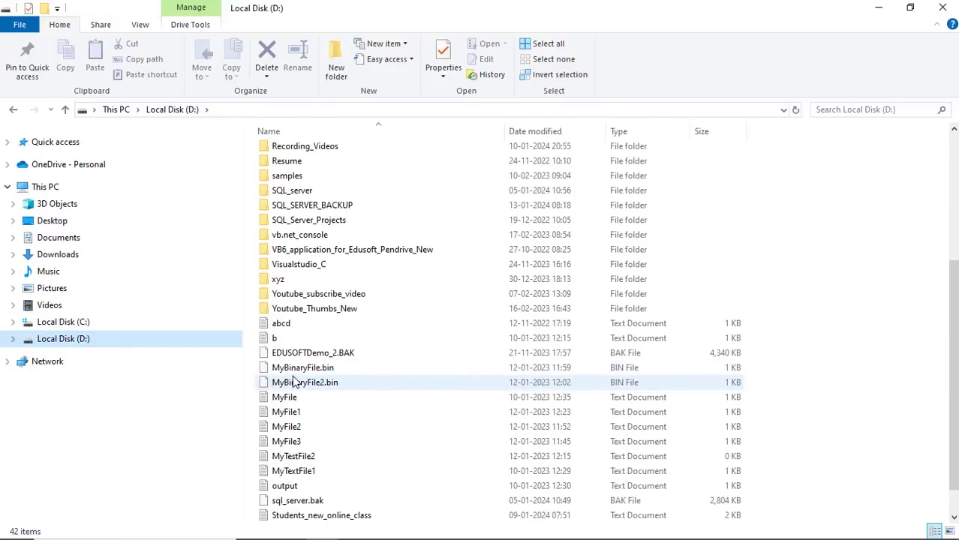
pyautogui.click(308, 208)
pyautogui.doubleClick(308, 207)
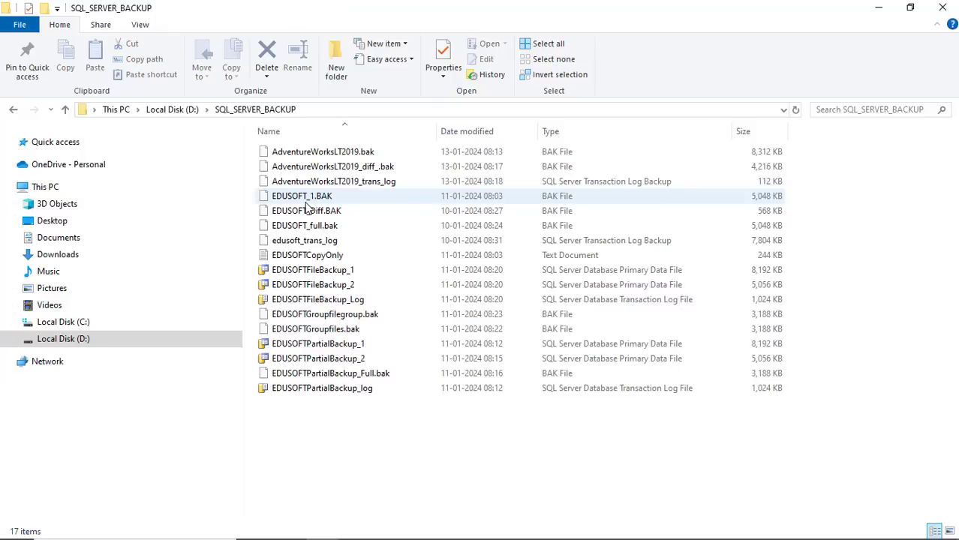
pyautogui.hotkey('alt', 'Tab')
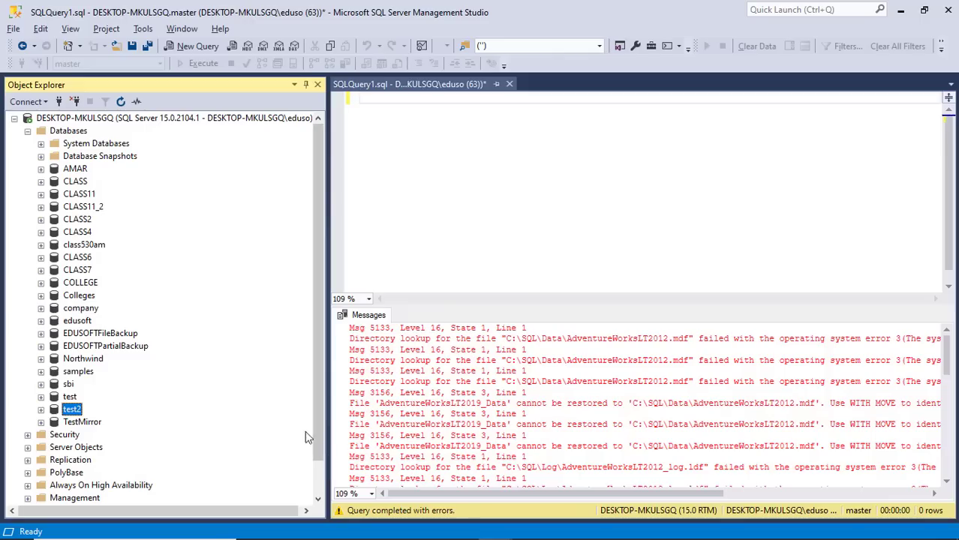
# Open the Back Up Database dialog for the test database and remove the existing test.trn backup destination
pyautogui.rightClick(71, 399)
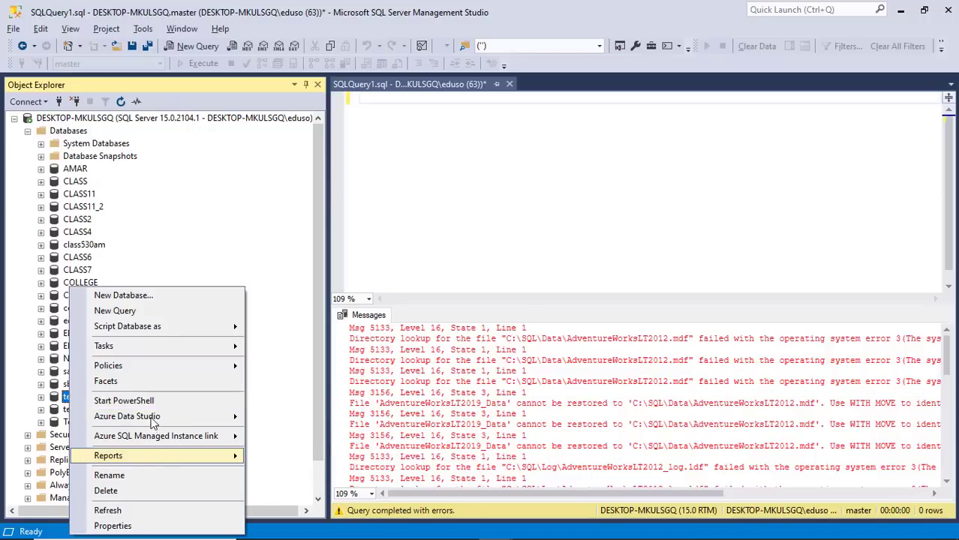
pyautogui.moveTo(154, 364)
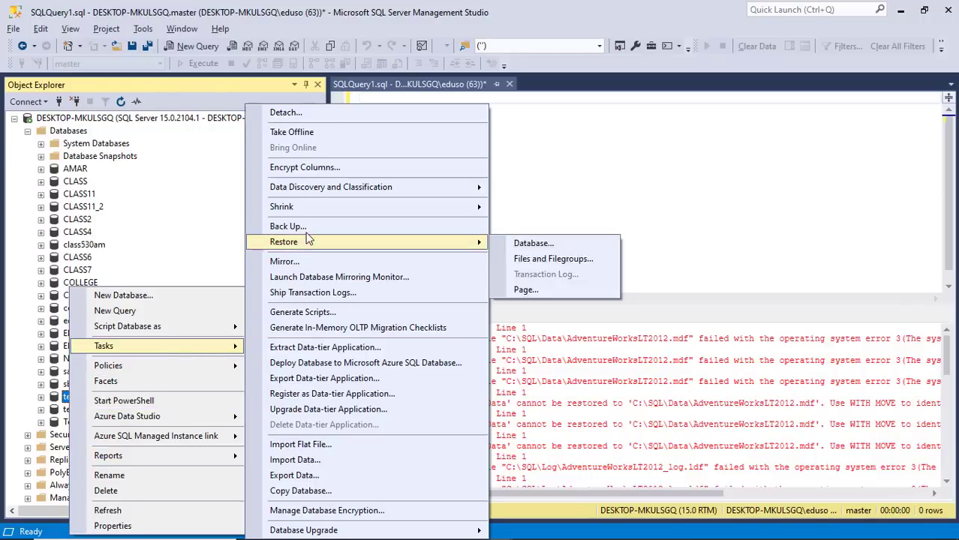
pyautogui.click(307, 238)
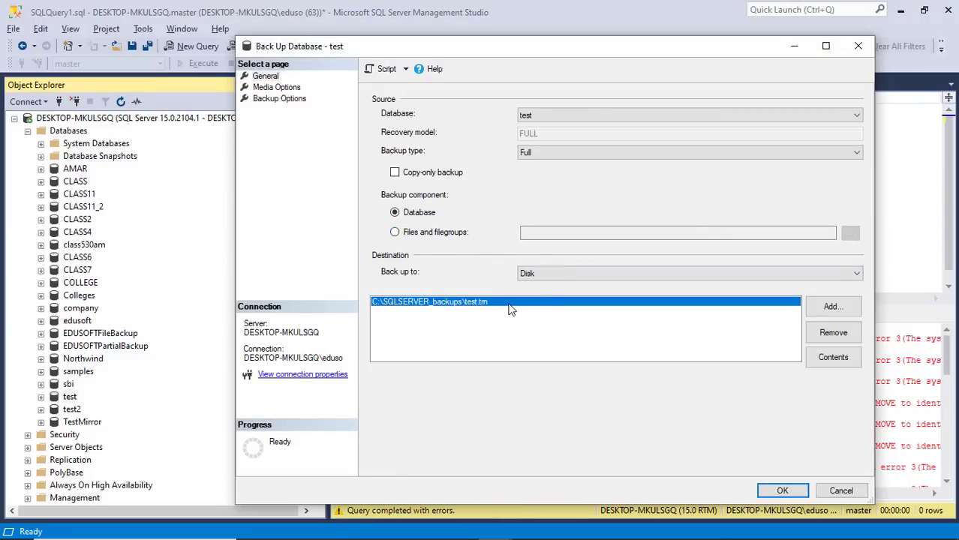
pyautogui.click(833, 333)
# Start adding a disk destination for the test backup and select the D:\SQL_SERVER_BACKUP folder
pyautogui.click(831, 308)
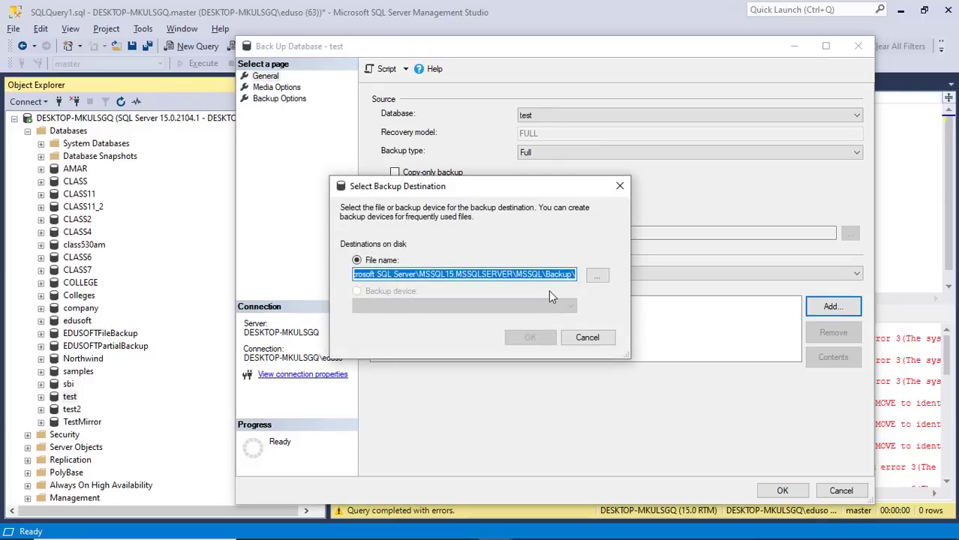
pyautogui.click(597, 275)
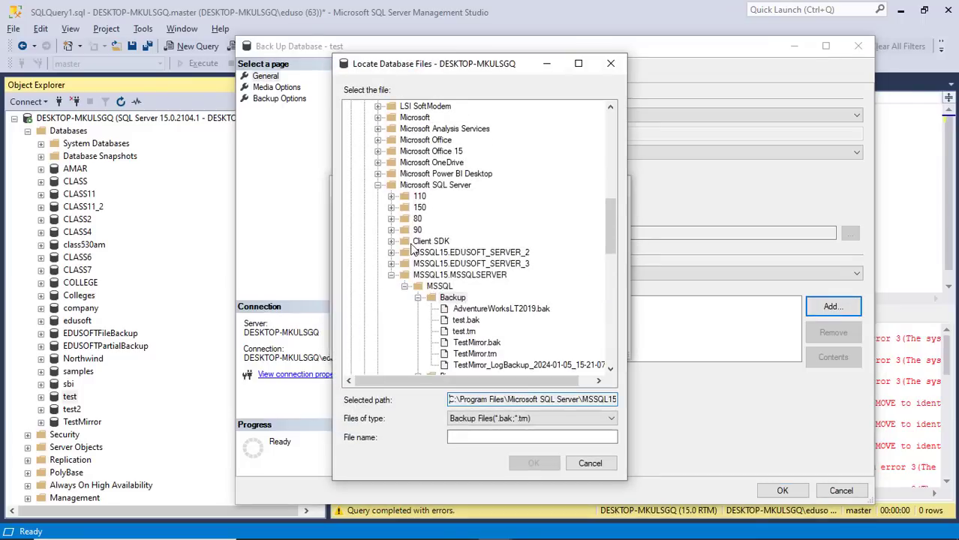
pyautogui.click(377, 184)
pyautogui.moveTo(613, 237); pyautogui.dragTo(612, 125)
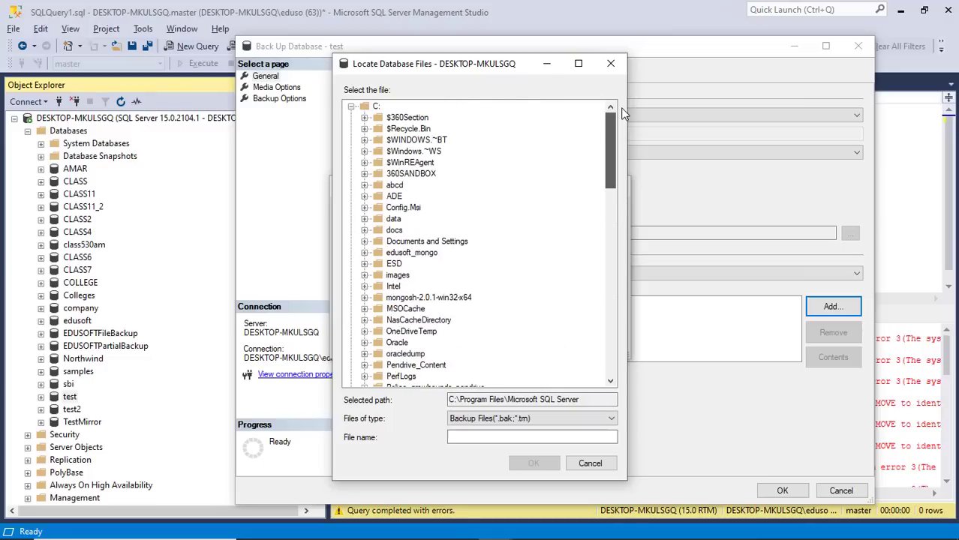
pyautogui.click(351, 106)
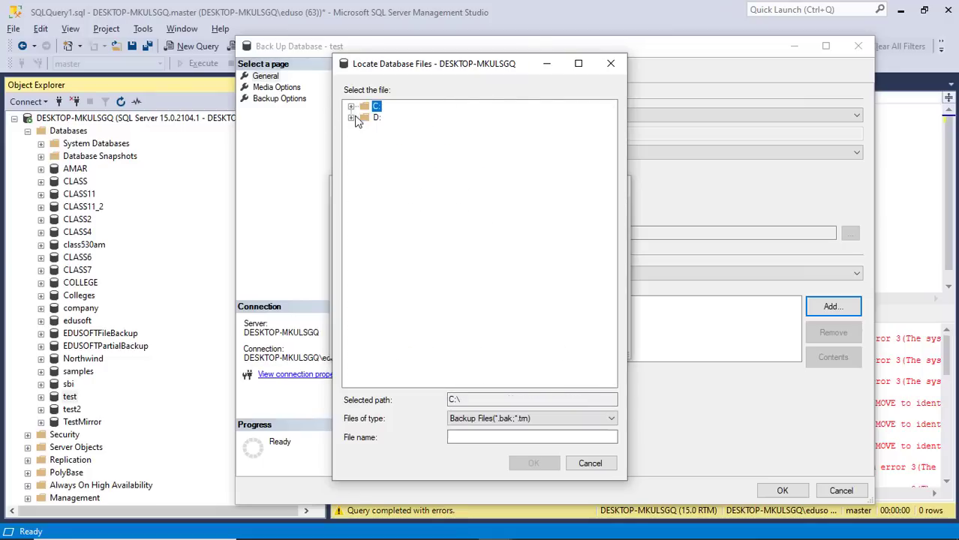
pyautogui.click(352, 118)
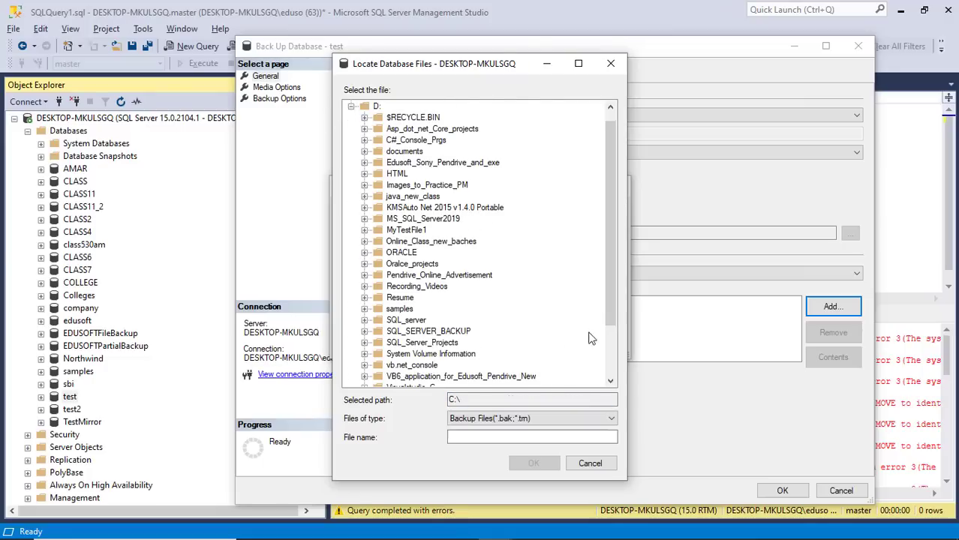
pyautogui.click(444, 333)
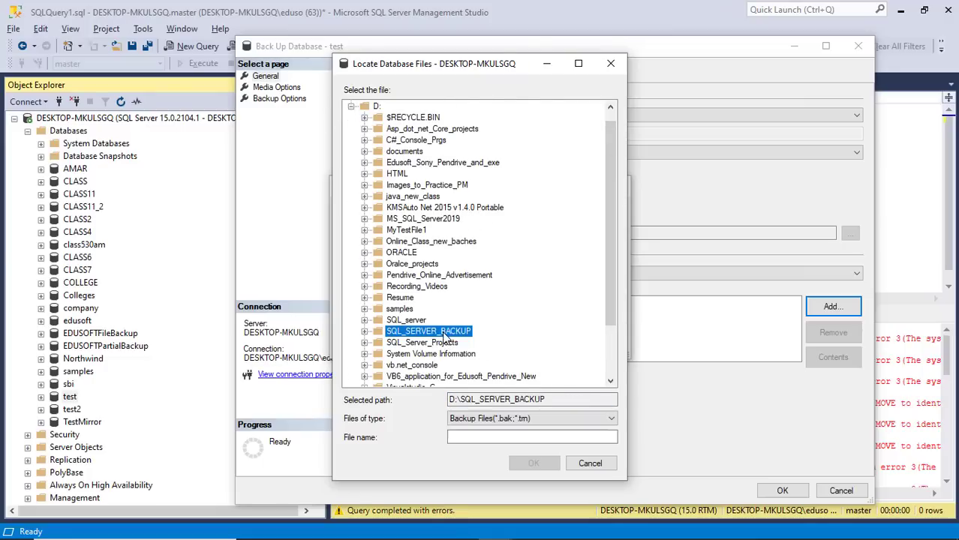
# Name the backup file test.bak, accept it as the destination, and run the full backup of the test database
pyautogui.click(524, 437)
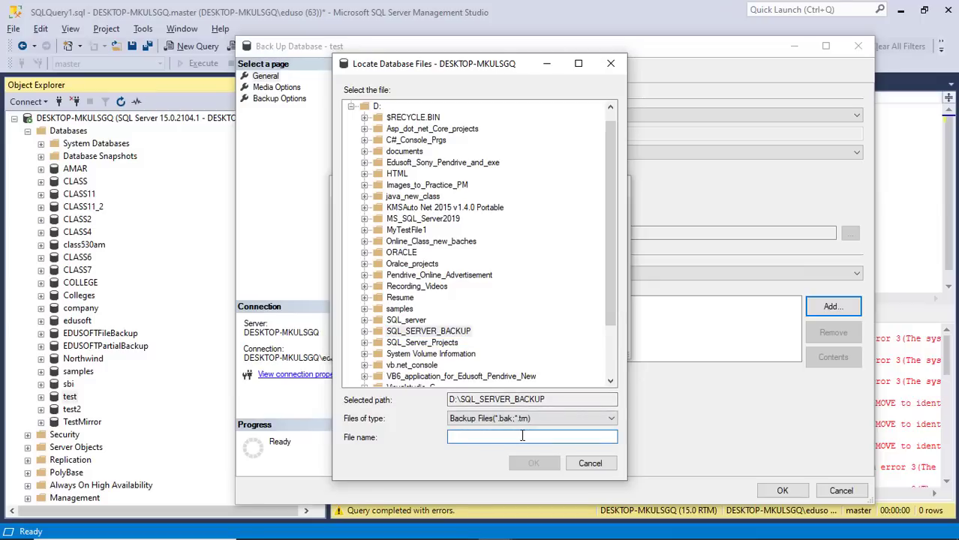
pyautogui.write('te')
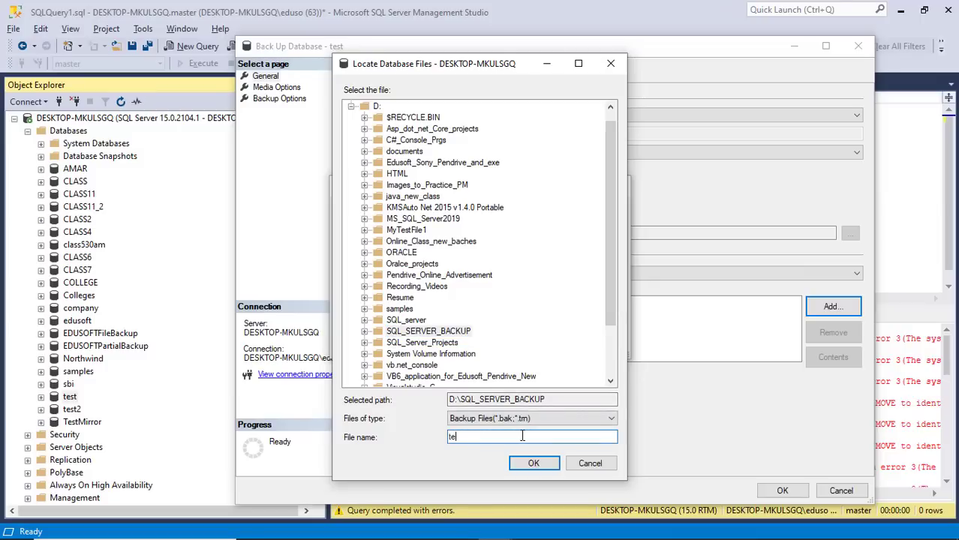
pyautogui.write('st.bak')
pyautogui.click(533, 465)
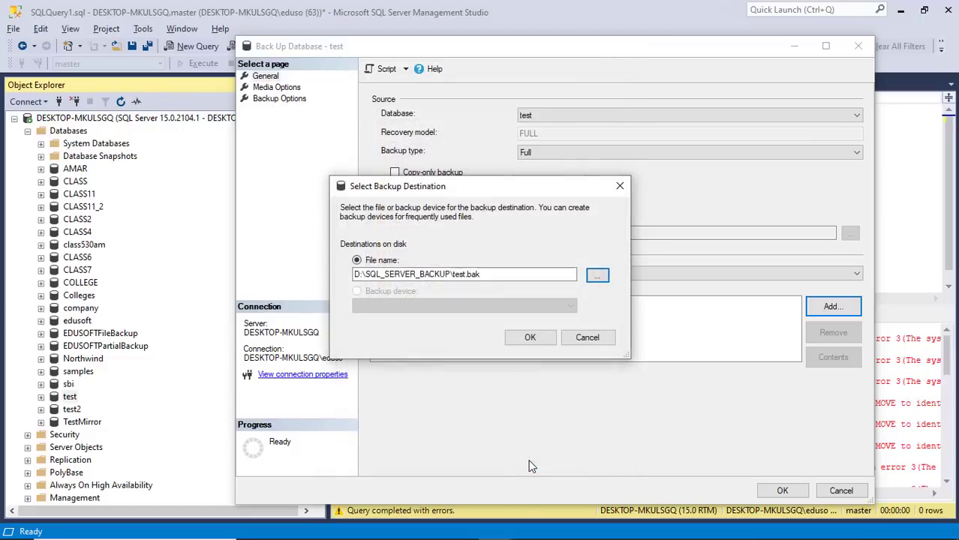
pyautogui.click(531, 339)
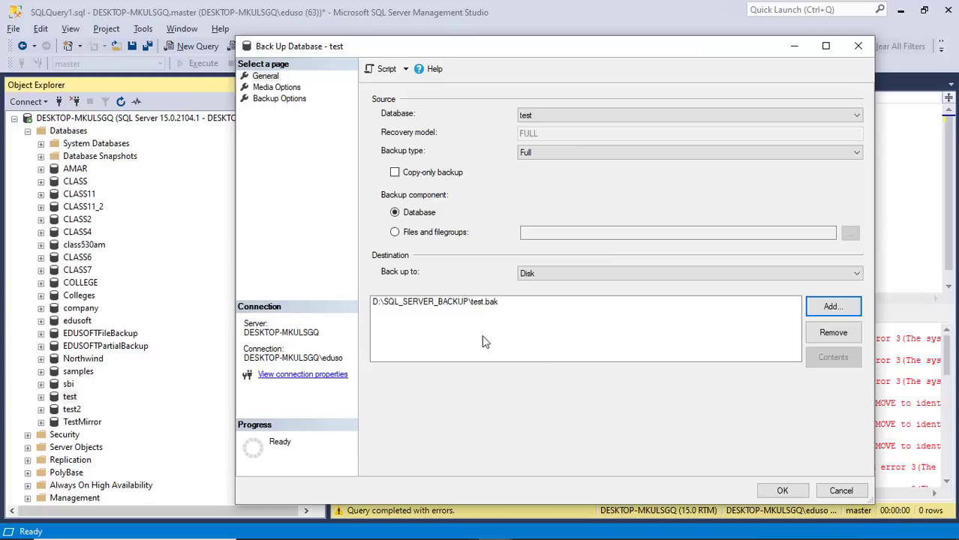
pyautogui.click(475, 306)
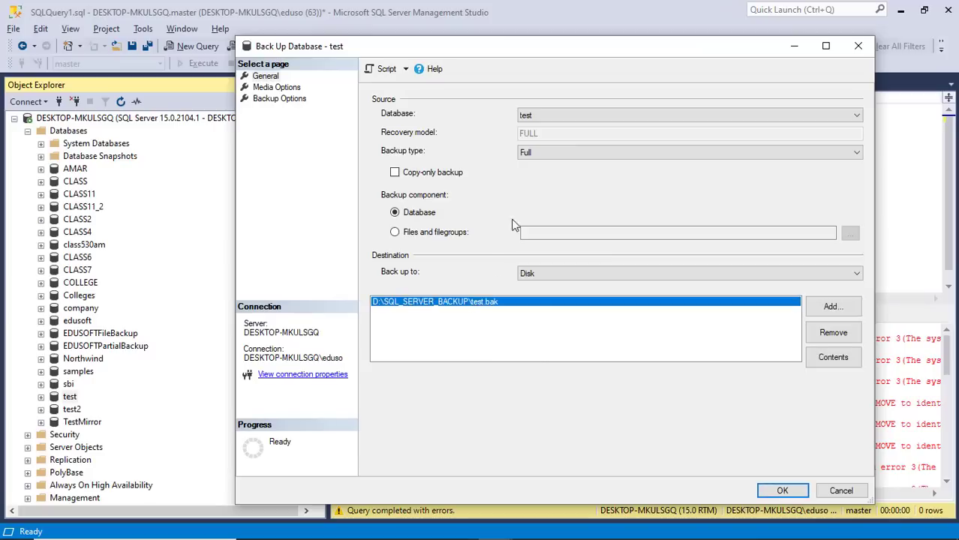
pyautogui.click(780, 493)
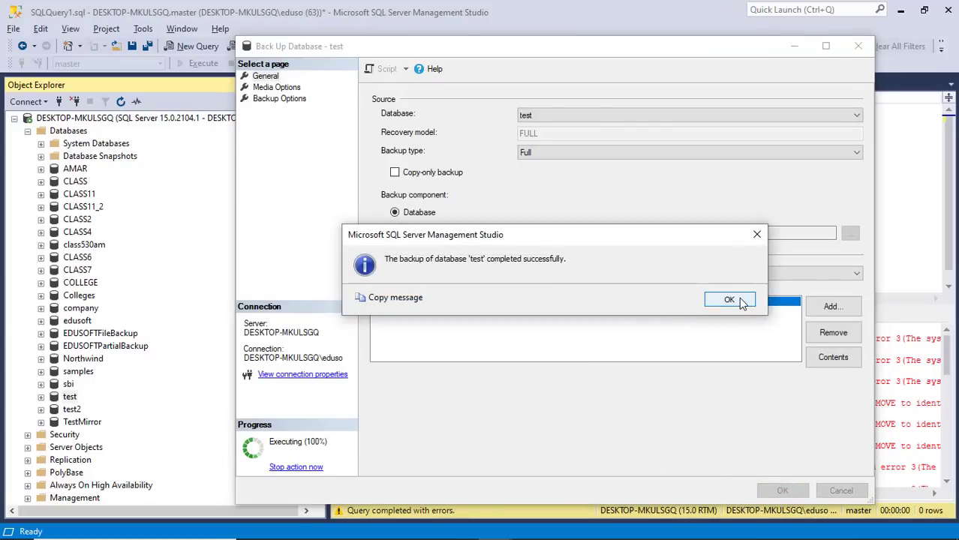
# Start another backup of the test database, set the backup type to Differential, and remove the existing test.bak destination
pyautogui.click(739, 300)
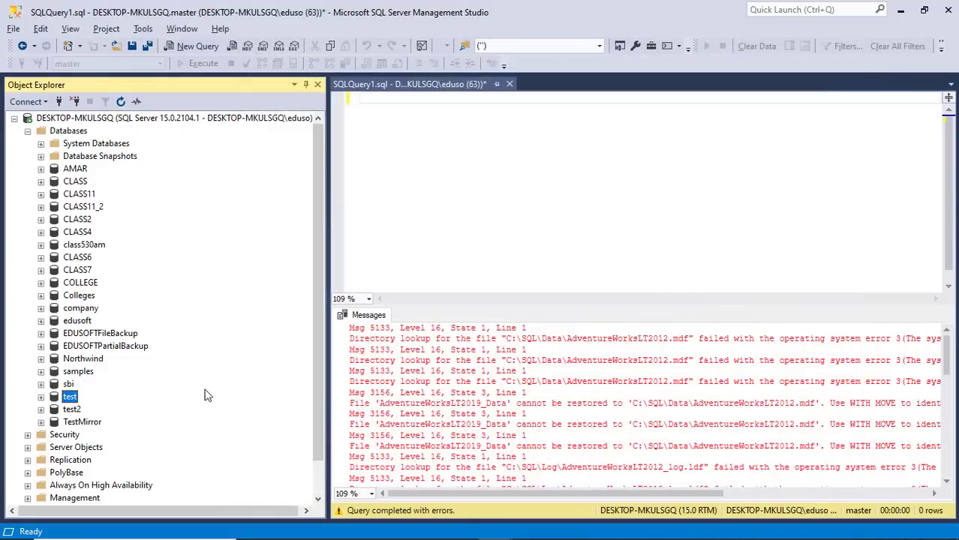
pyautogui.rightClick(66, 398)
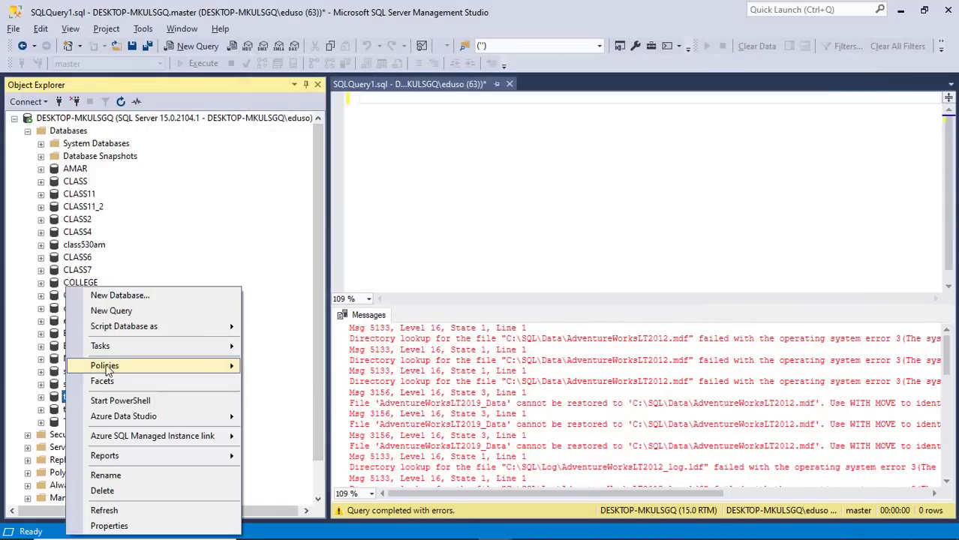
pyautogui.moveTo(127, 347)
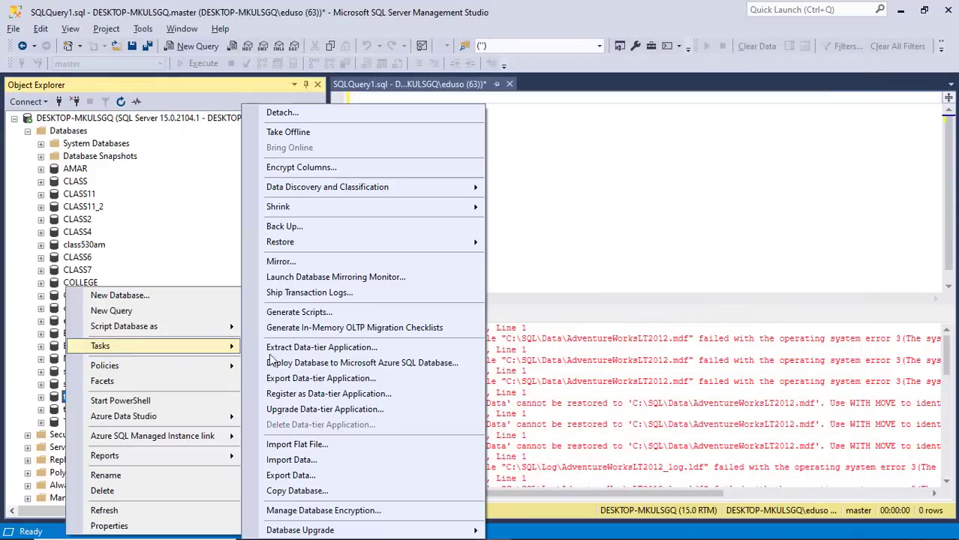
pyautogui.click(312, 227)
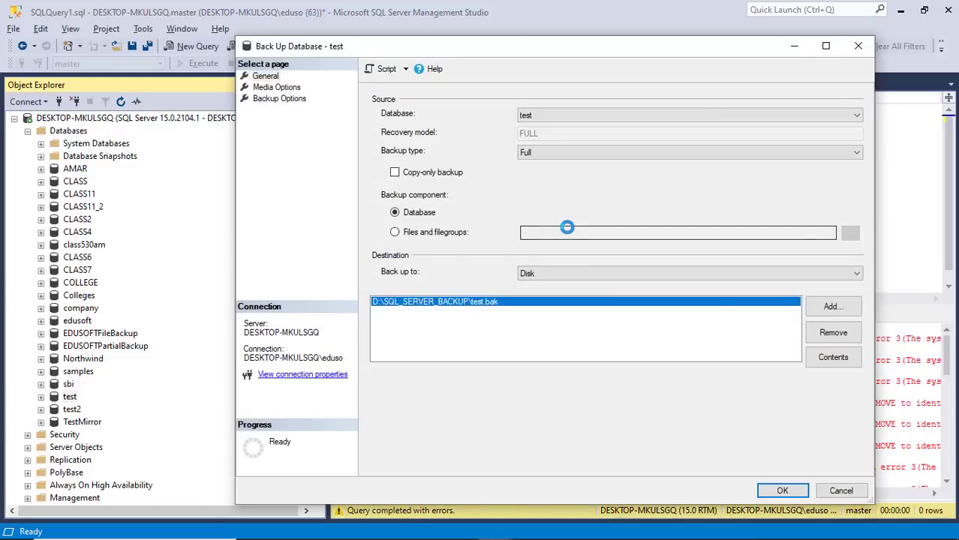
pyautogui.click(858, 152)
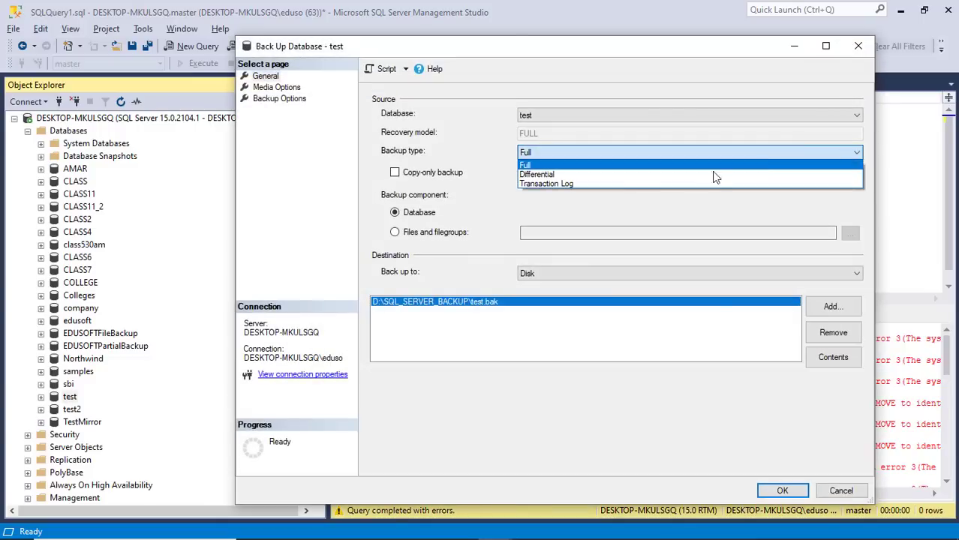
pyautogui.click(632, 174)
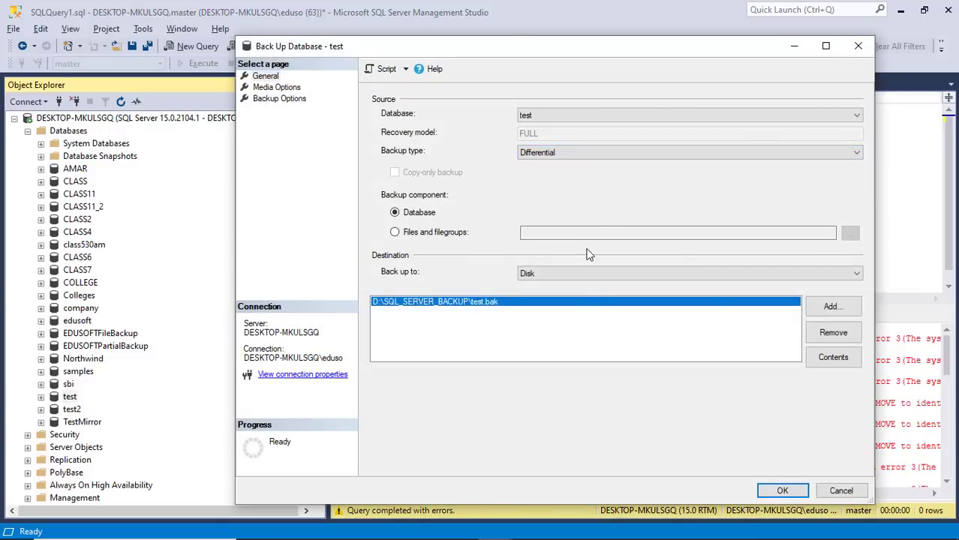
pyautogui.click(835, 335)
# Start adding a disk destination for the differential backup and select the D:\SQL_SERVER_BACKUP folder
pyautogui.click(833, 308)
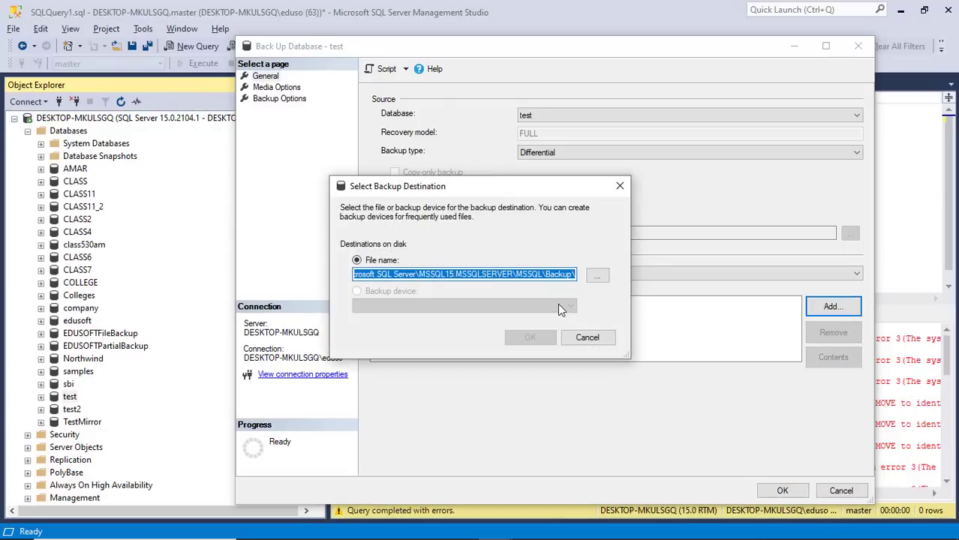
pyautogui.click(599, 278)
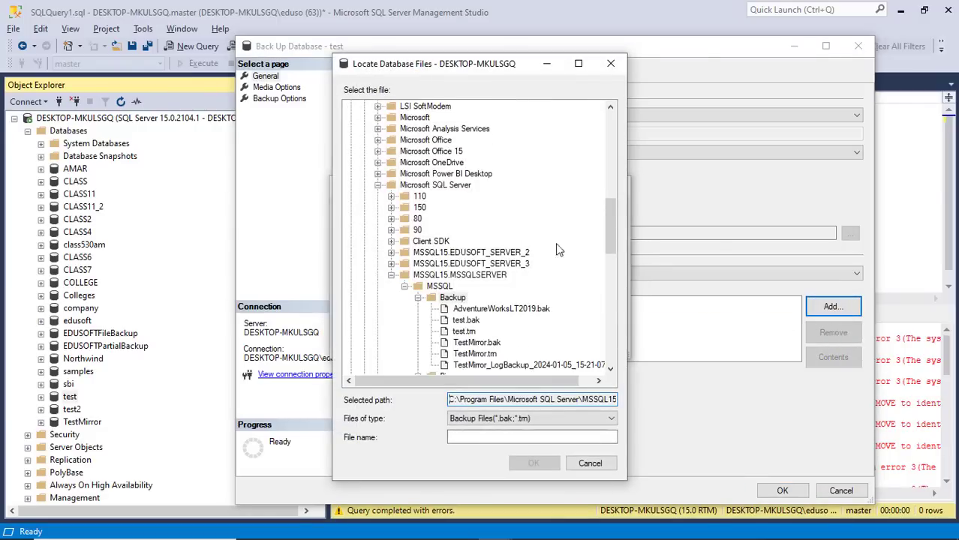
pyautogui.moveTo(617, 240); pyautogui.dragTo(612, 367)
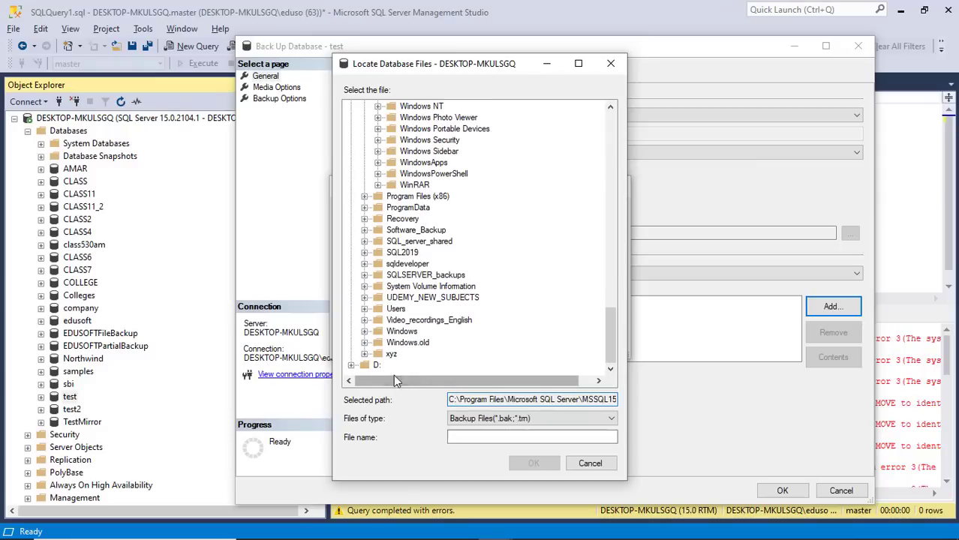
pyautogui.click(352, 365)
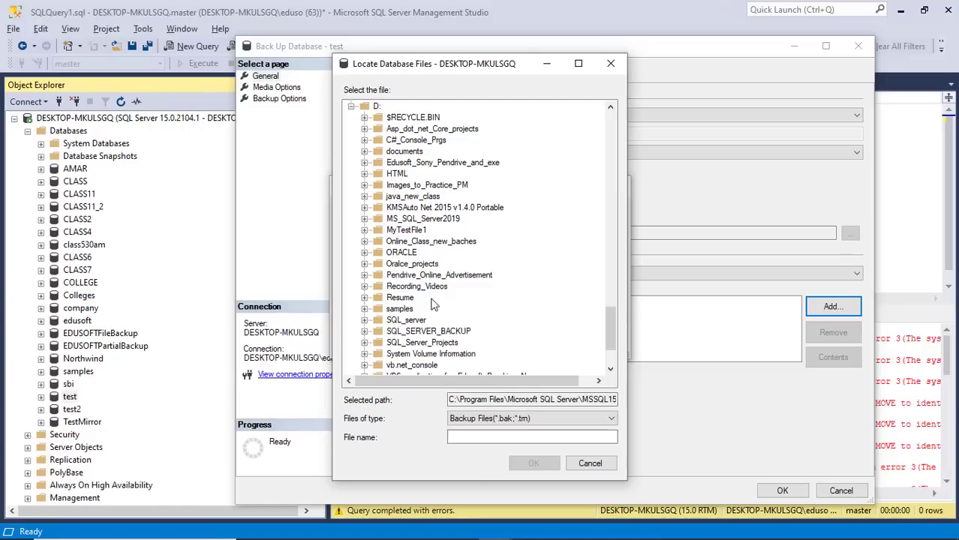
pyautogui.click(439, 332)
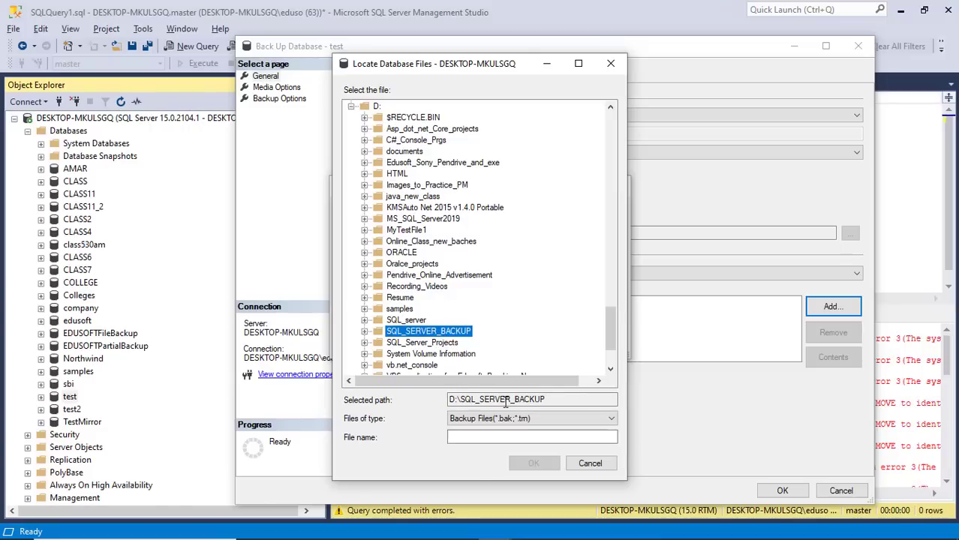
# Name the backup file test_diff.bak, accept it as the destination, and run the differential backup of the test database
pyautogui.click(529, 436)
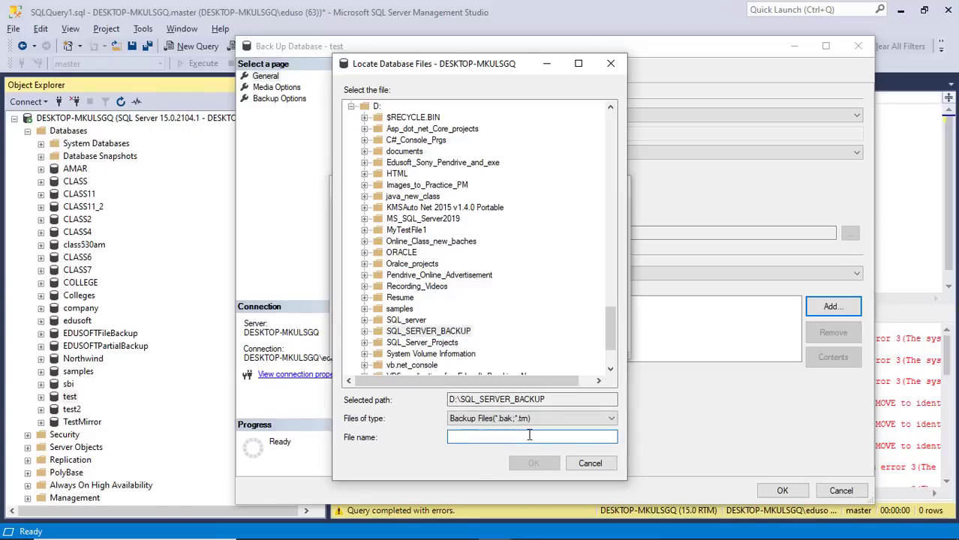
pyautogui.write('test_diff.bak')
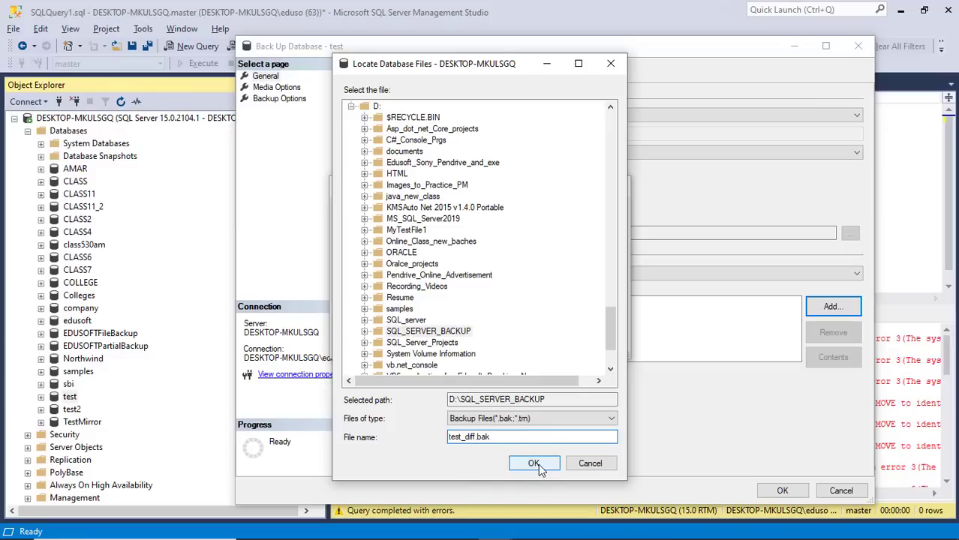
pyautogui.click(538, 466)
pyautogui.click(530, 340)
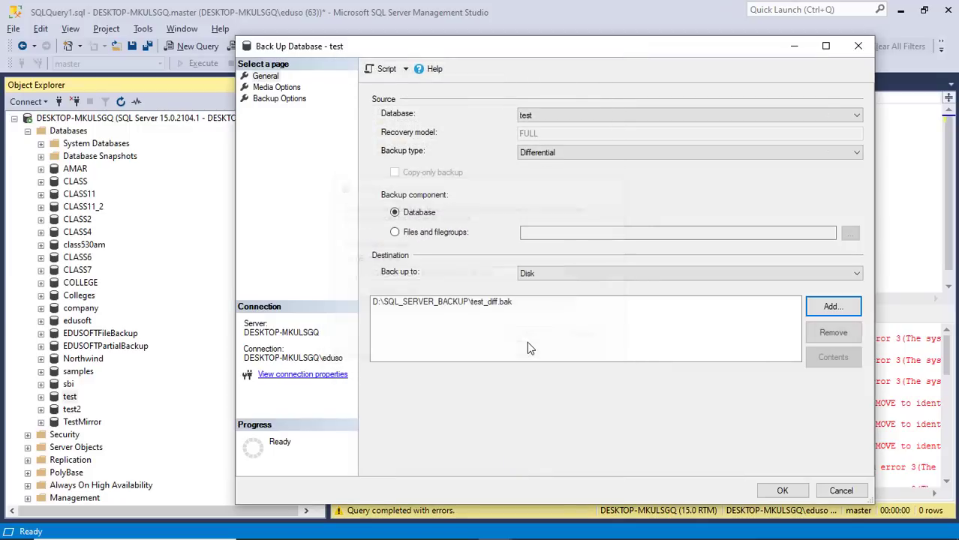
pyautogui.click(780, 492)
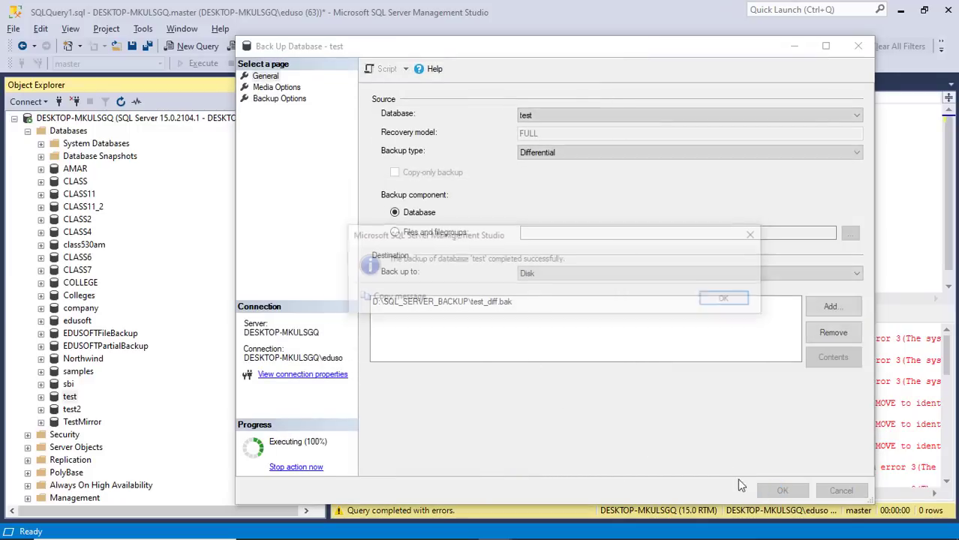
pyautogui.click(728, 300)
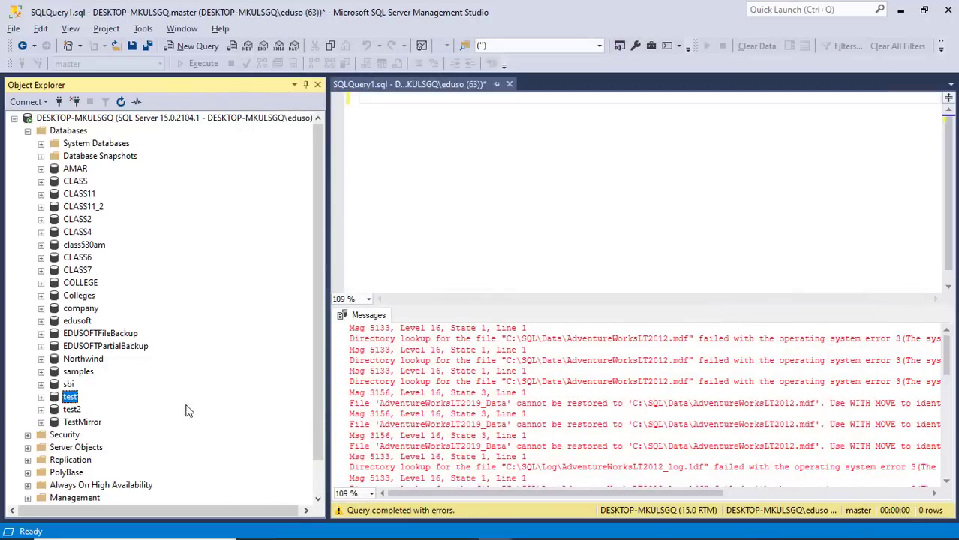
# Start another backup of the test database, remove the test_diff.bak destination, and set the backup type to Transaction Log
pyautogui.rightClick(70, 399)
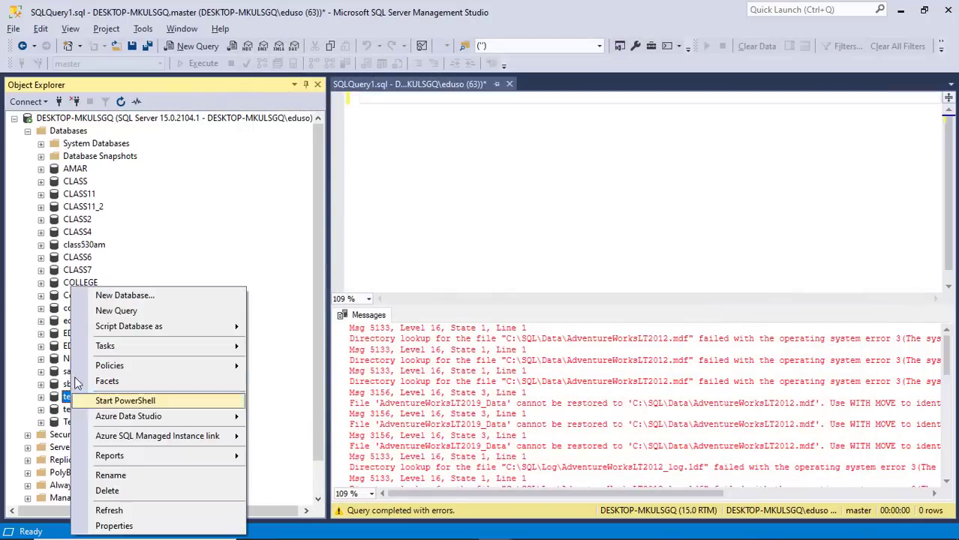
pyautogui.moveTo(138, 351)
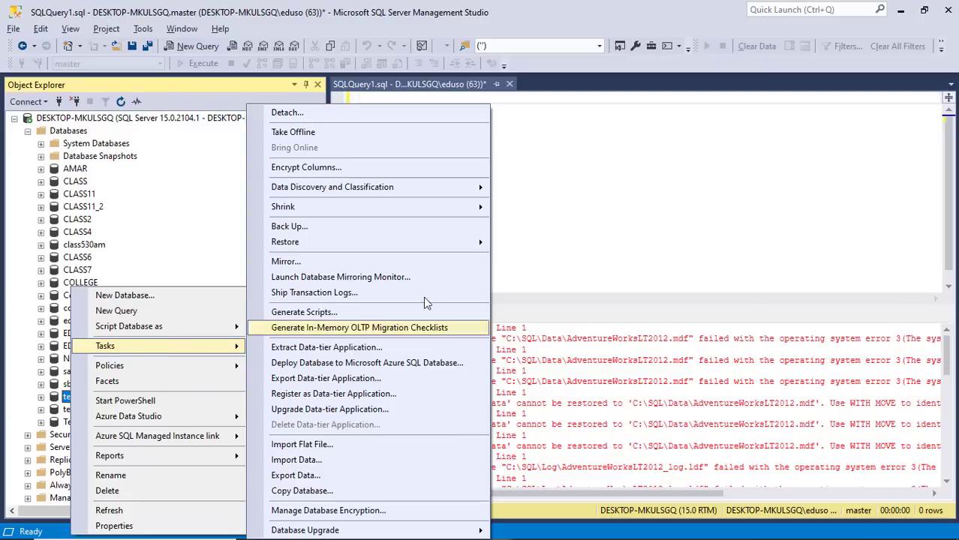
pyautogui.click(388, 228)
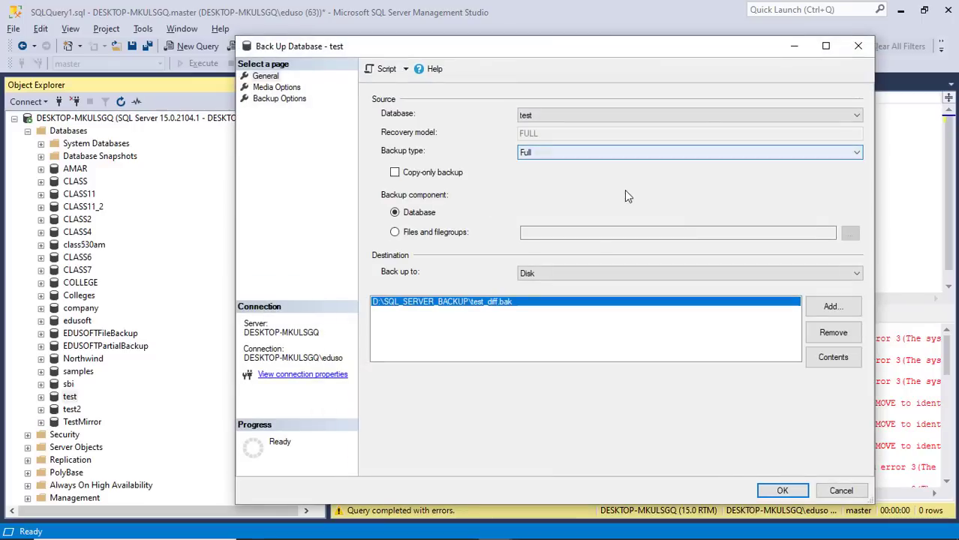
pyautogui.click(832, 332)
pyautogui.click(856, 153)
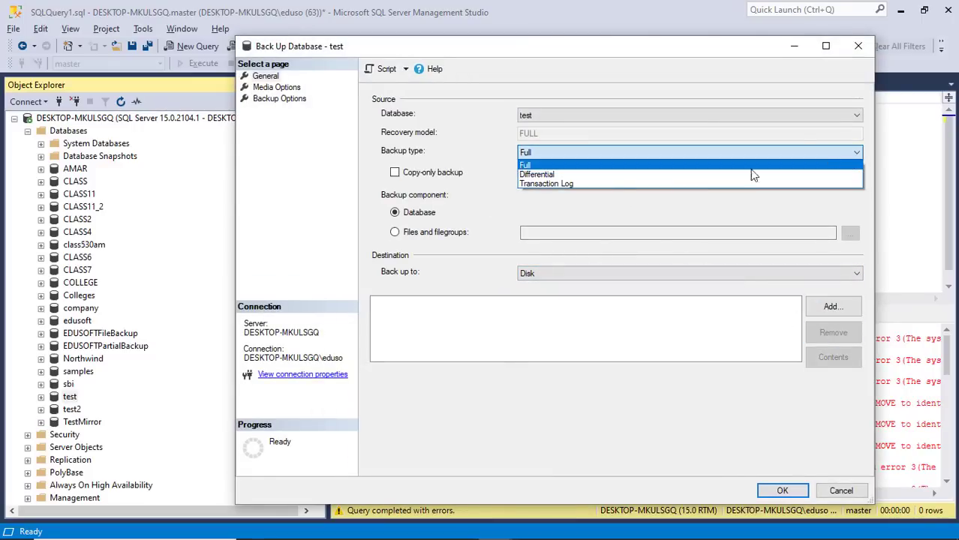
pyautogui.click(593, 185)
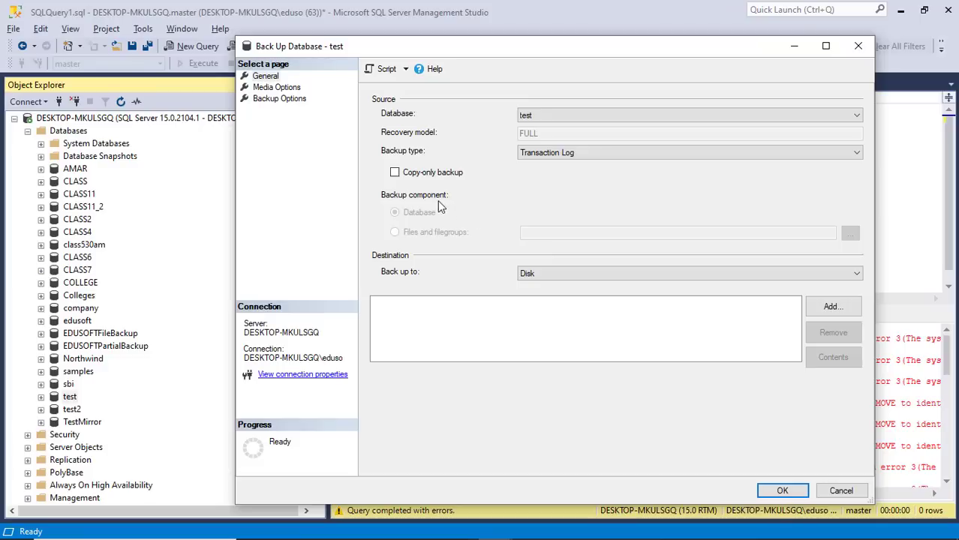
# Start adding a disk destination for the transaction log backup and select the D:\SQL_SERVER_BACKUP folder
pyautogui.click(830, 307)
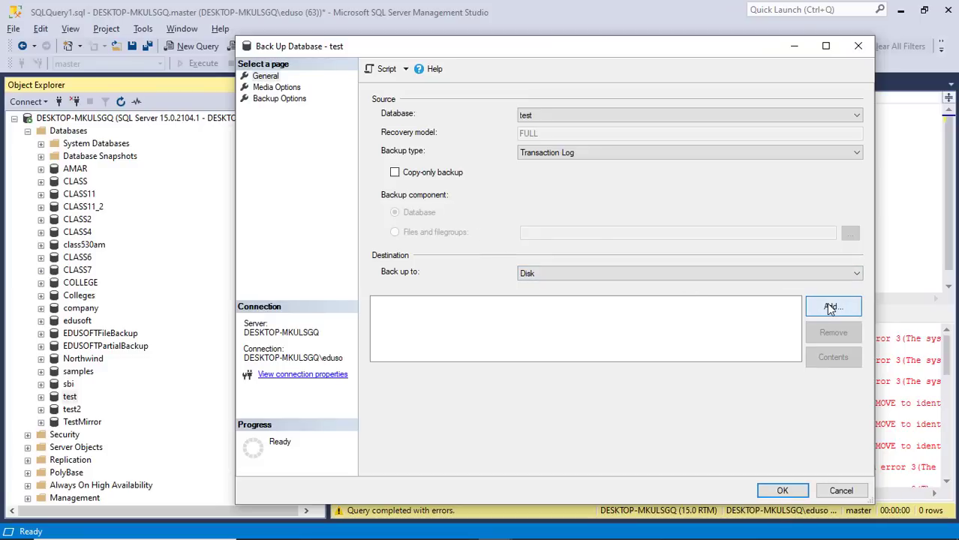
pyautogui.click(597, 277)
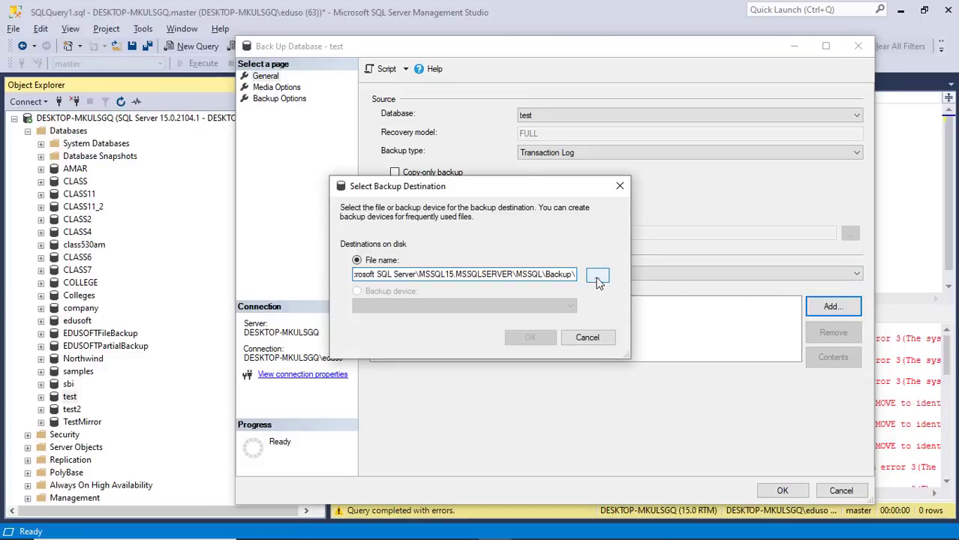
pyautogui.moveTo(613, 226); pyautogui.dragTo(613, 335)
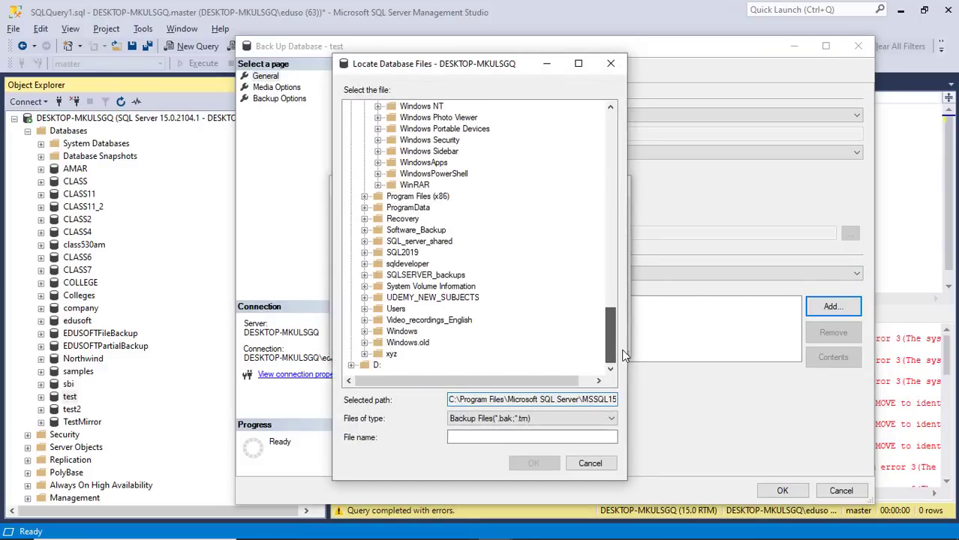
pyautogui.click(352, 365)
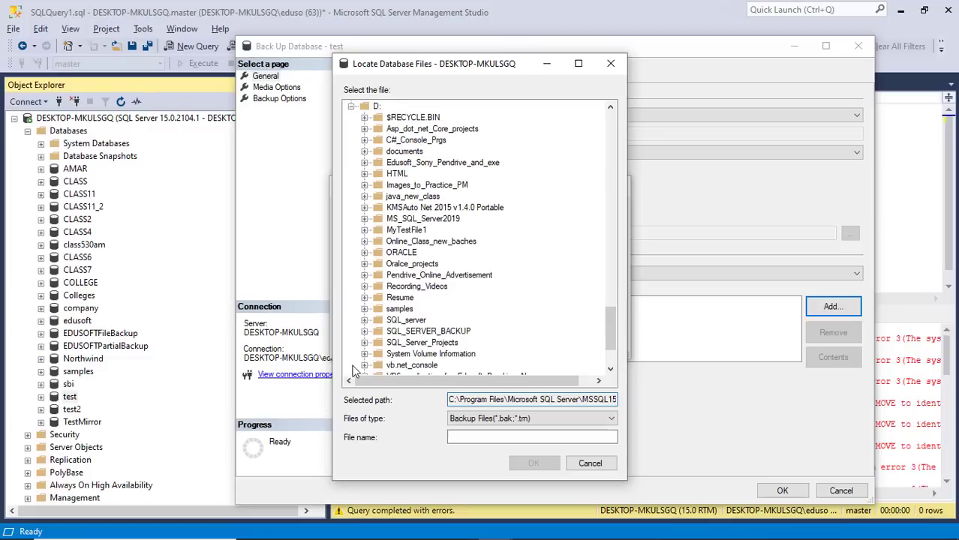
pyautogui.click(422, 332)
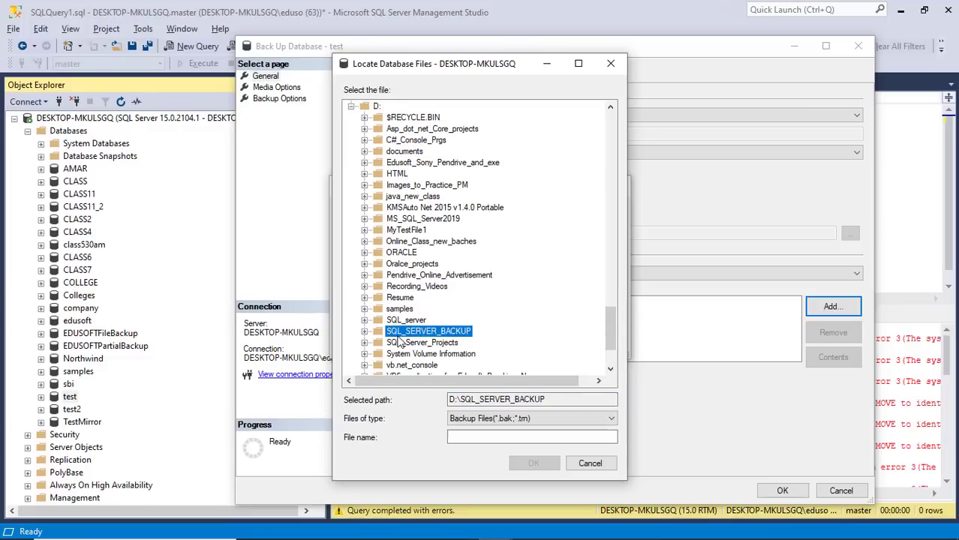
# Name the backup file test_tran_log.trn, accept it as the destination, and run the transaction log backup of the test database
pyautogui.click(504, 437)
pyautogui.write('test_tran_log.trn')
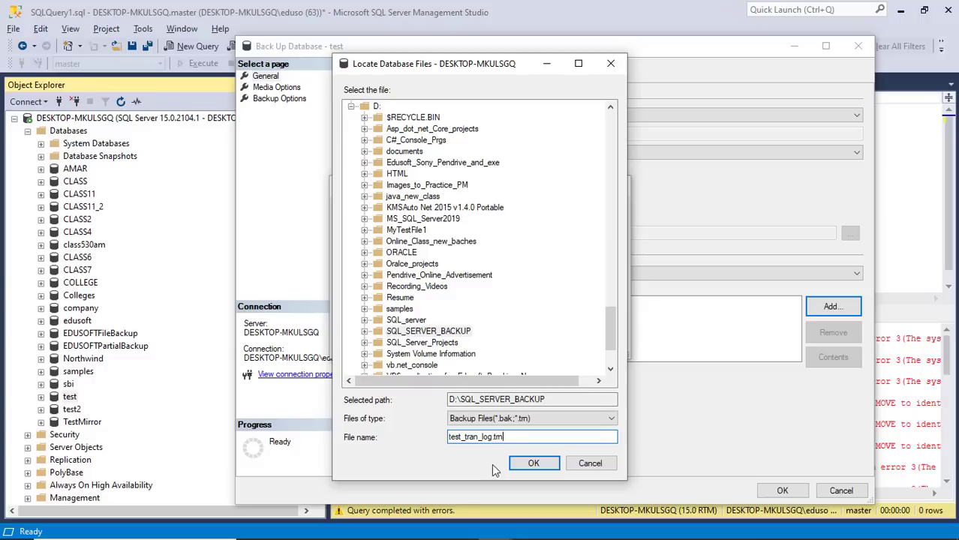
pyautogui.click(532, 464)
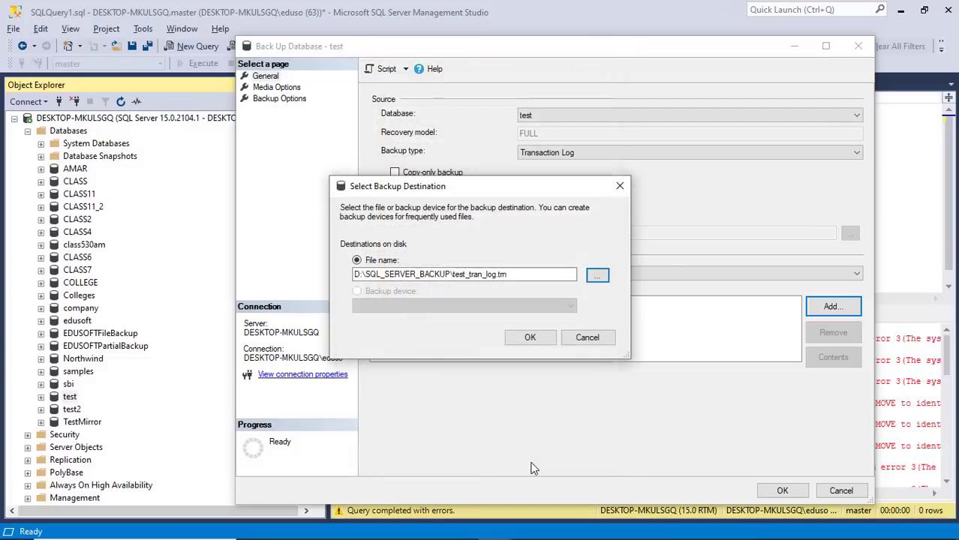
pyautogui.click(530, 337)
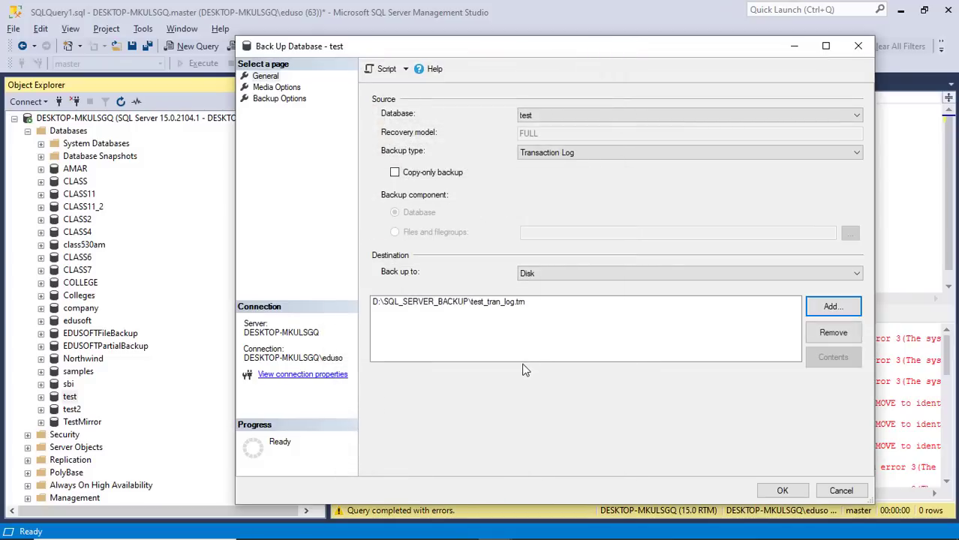
pyautogui.click(787, 492)
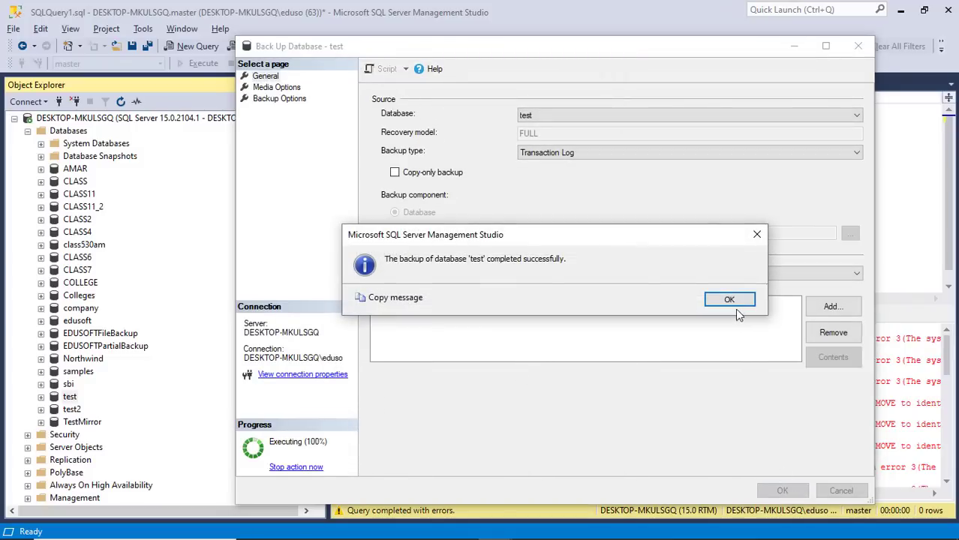
pyautogui.click(733, 302)
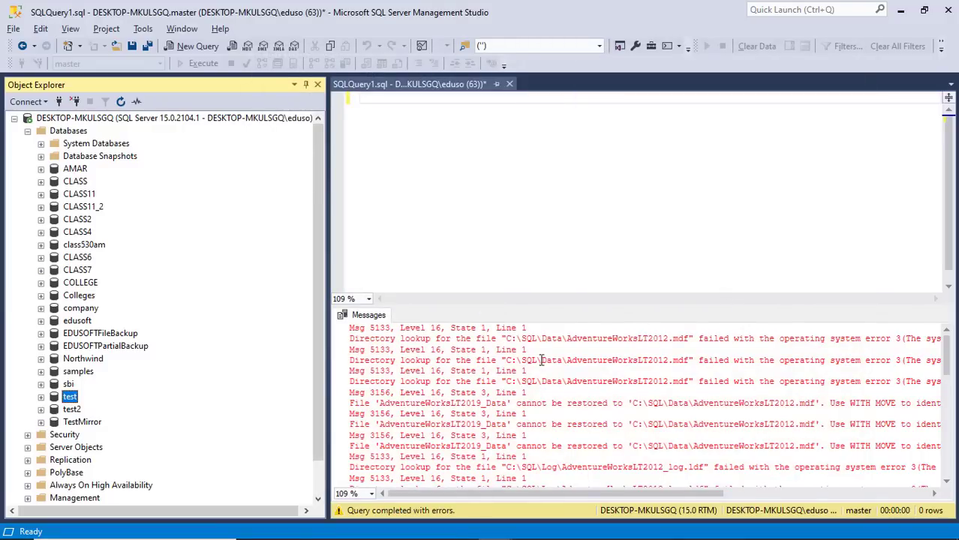
# Check the test backup files in File Explorer and review the transaction log restore statements in the SQL_Server_DBA_3 notes in Notepad
pyautogui.click(536, 181)
pyautogui.hotkey('alt', 'Tab')
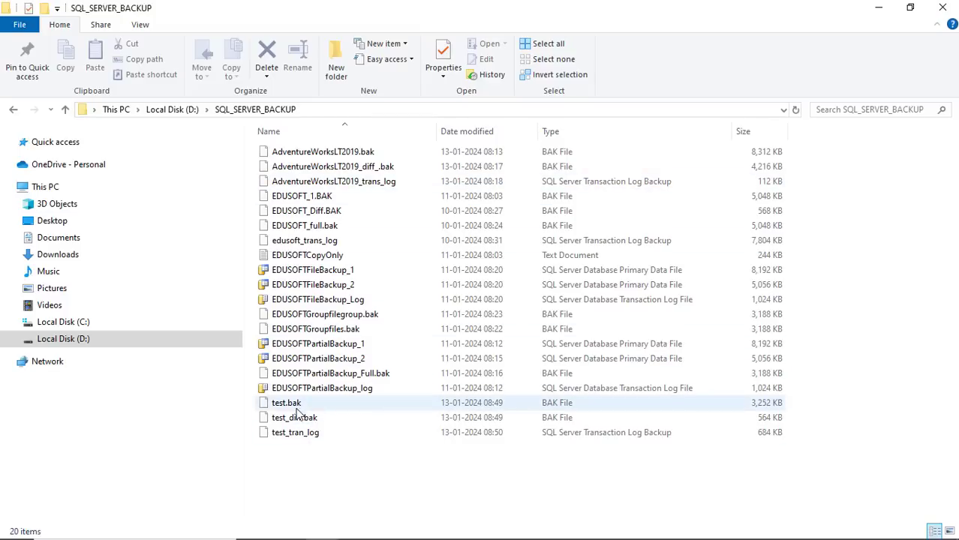
pyautogui.hotkey('alt', 'Tab')
pyautogui.hotkey('alt', 'Tab')
pyautogui.hotkey('alt', 'Tab')
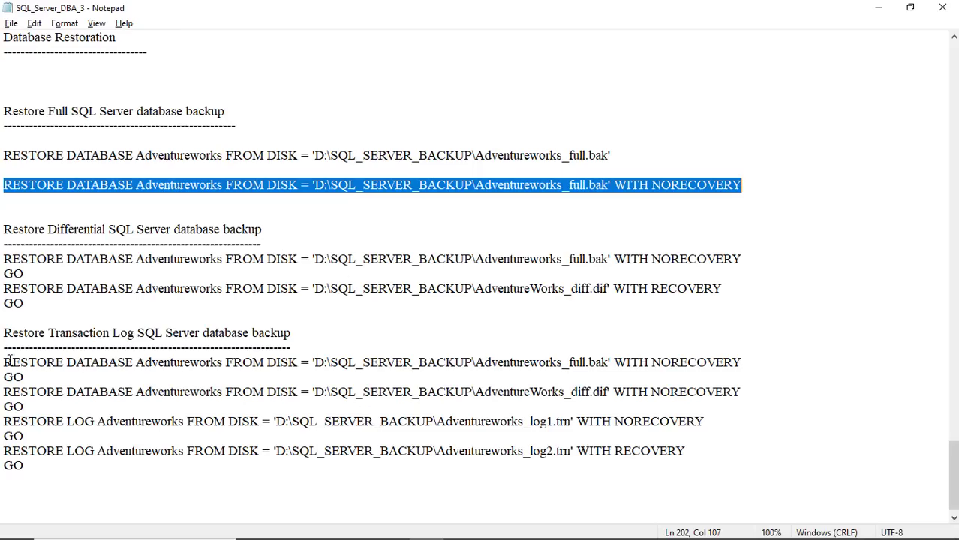
pyautogui.moveTo(4, 361); pyautogui.dragTo(206, 467)
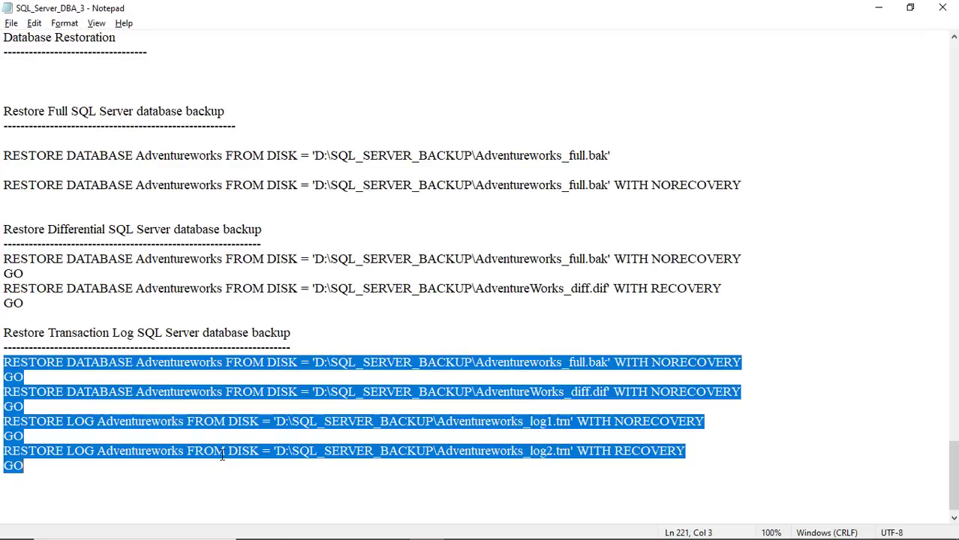
pyautogui.click(238, 463)
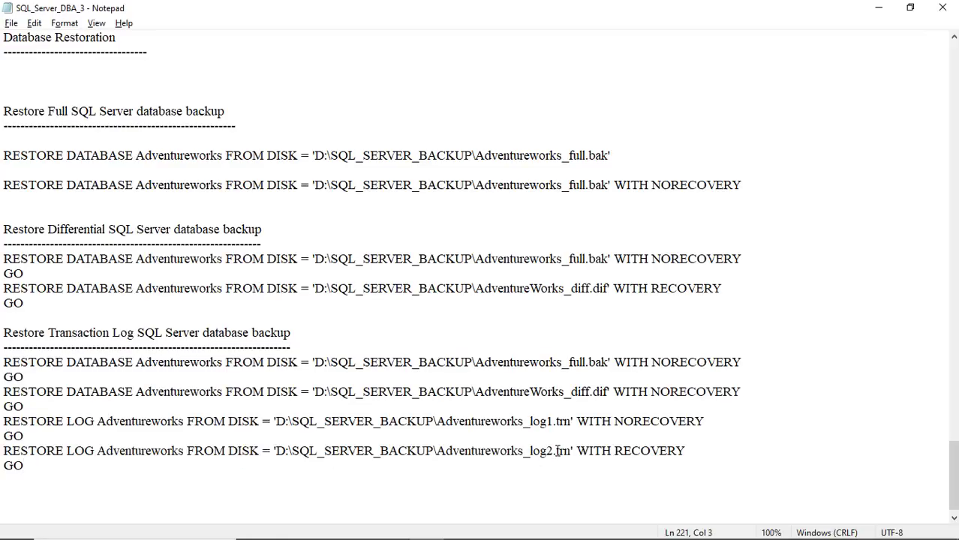
# Switch to SSMS, start another Transaction Log backup of the test database, and remove the test_tran_log.trn destination
pyautogui.hotkey('alt', 'Tab')
pyautogui.hotkey('alt', 'Tab')
pyautogui.hotkey('alt', 'Tab')
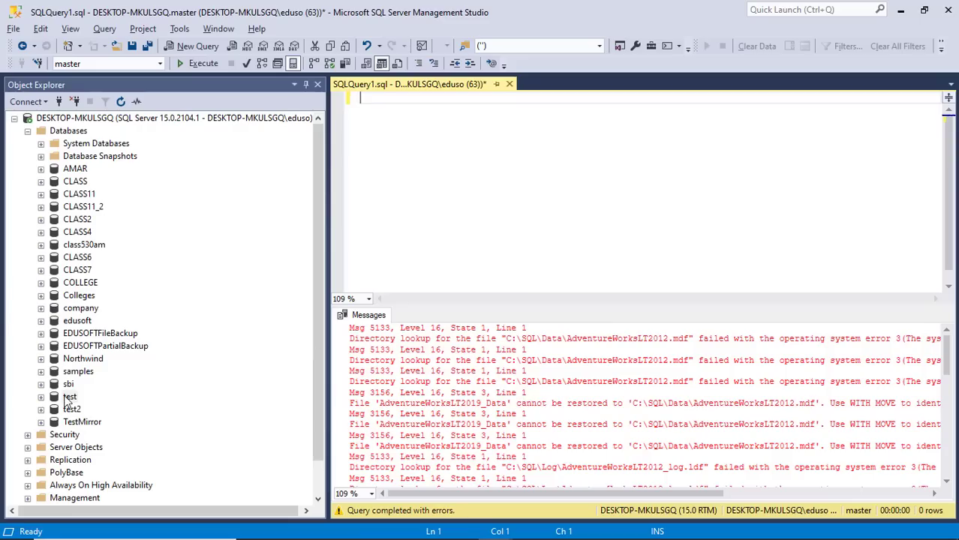
pyautogui.rightClick(69, 399)
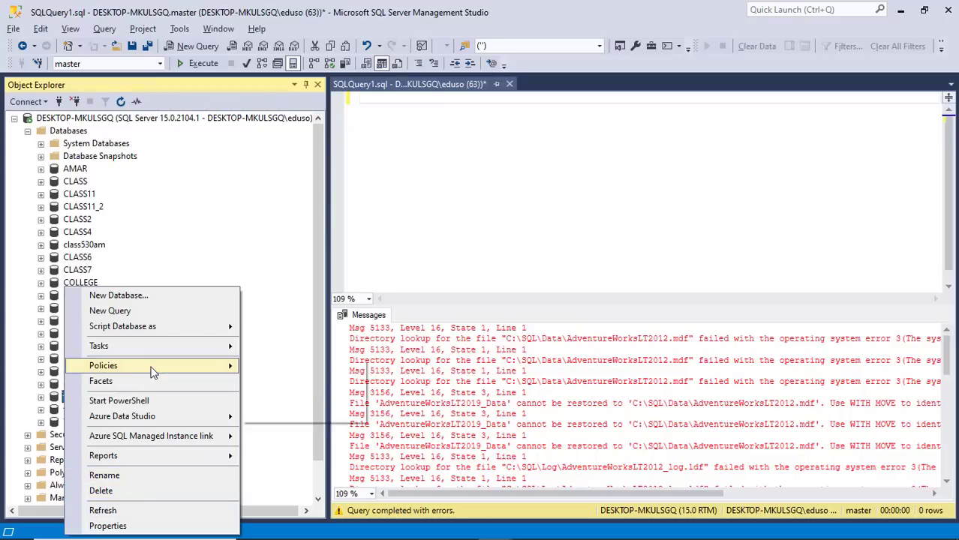
pyautogui.moveTo(156, 349)
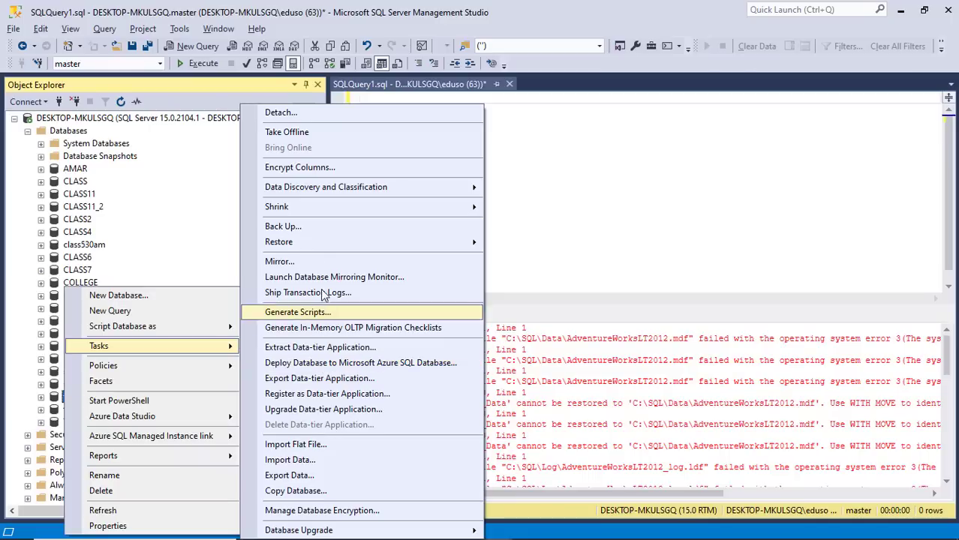
pyautogui.click(323, 227)
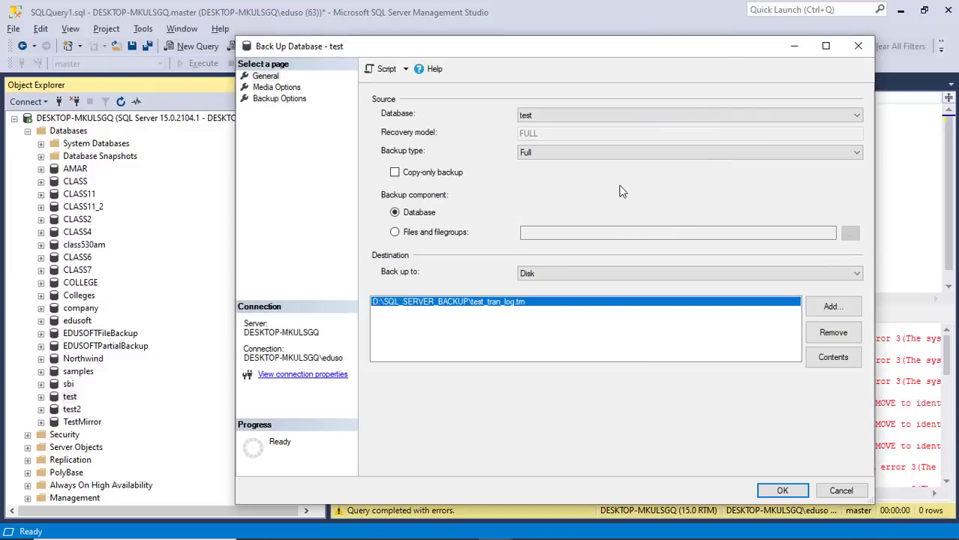
pyautogui.click(850, 154)
pyautogui.click(672, 188)
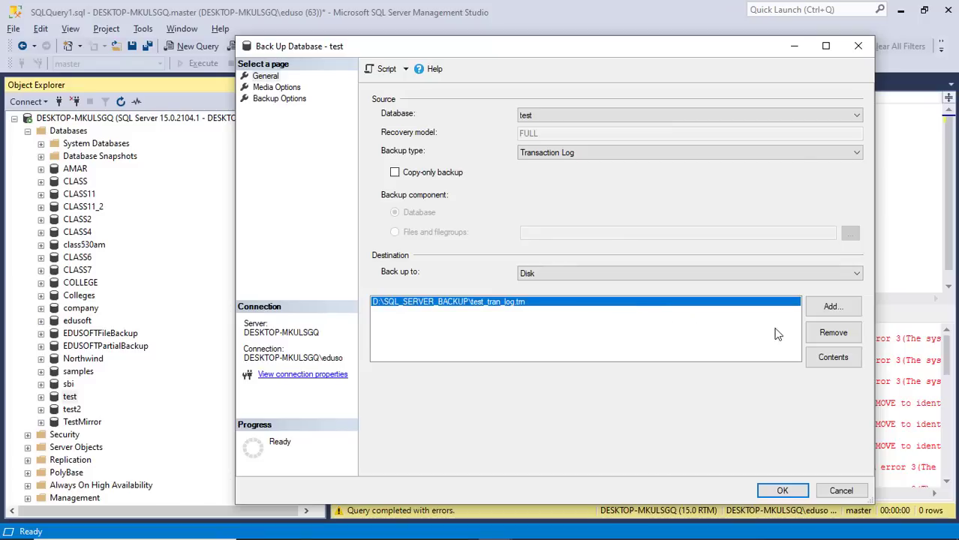
pyautogui.click(827, 334)
# Start adding a disk destination for the second transaction log backup and select the D:\SQL_SERVER_BACKUP folder
pyautogui.click(828, 309)
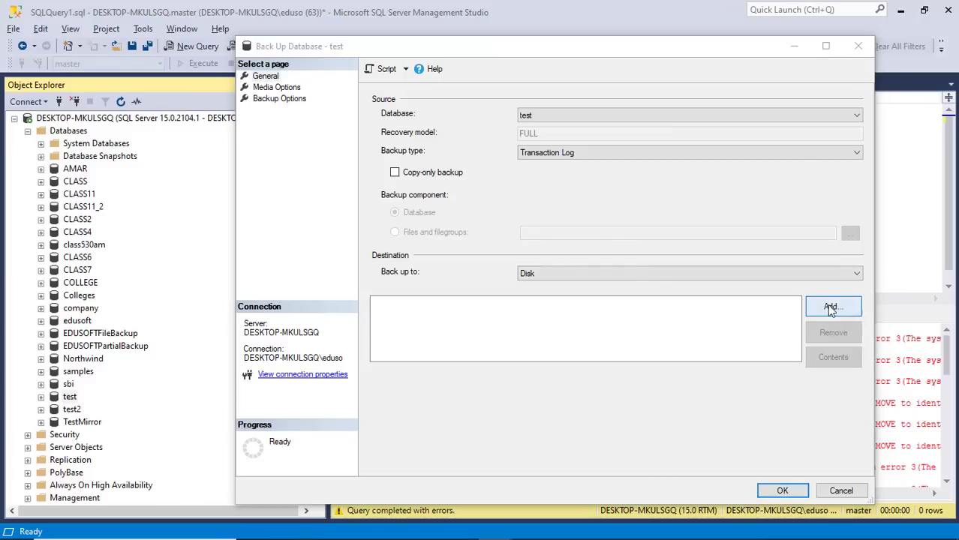
pyautogui.click(597, 277)
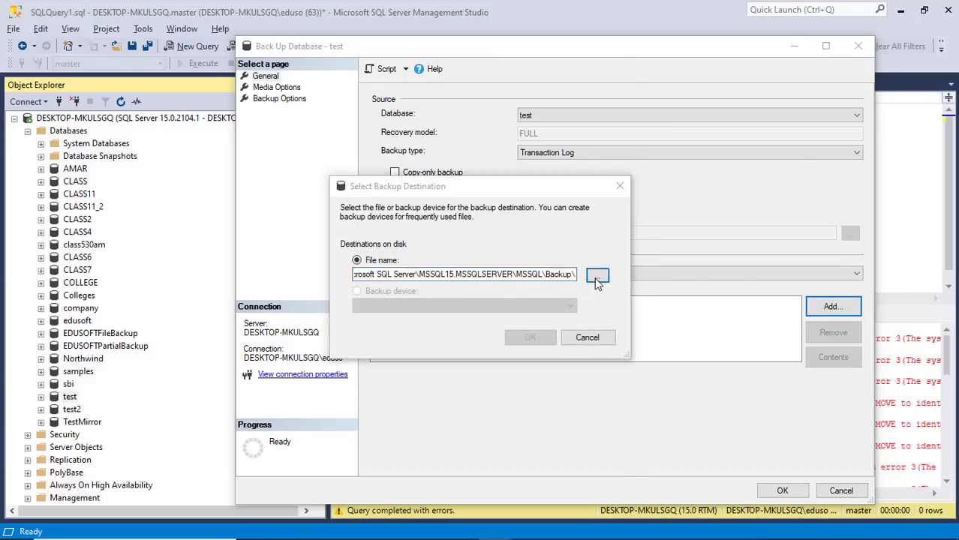
pyautogui.moveTo(608, 208); pyautogui.dragTo(627, 325)
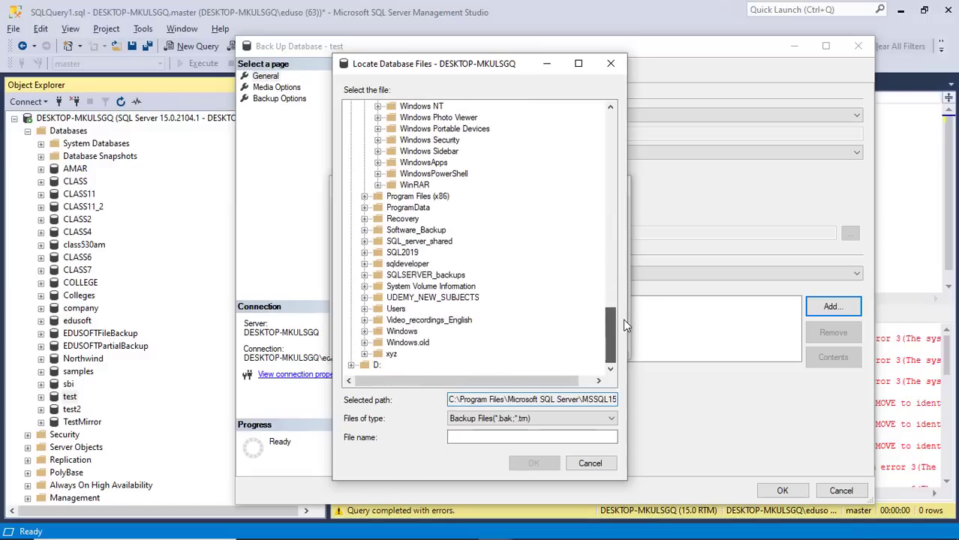
pyautogui.click(351, 365)
pyautogui.click(411, 332)
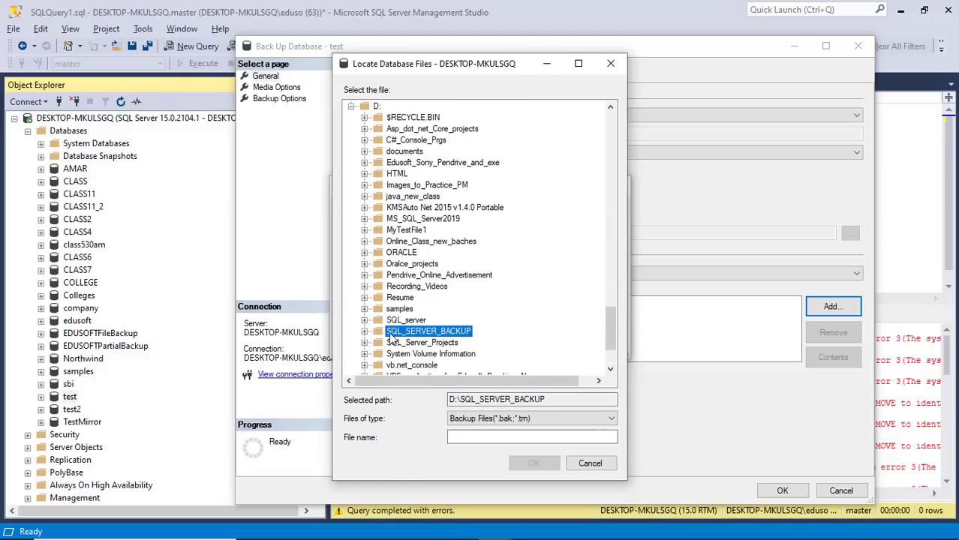
# Name the backup file test_trans_log2.trn, accept it as the destination, and run the second transaction log backup
pyautogui.click(508, 437)
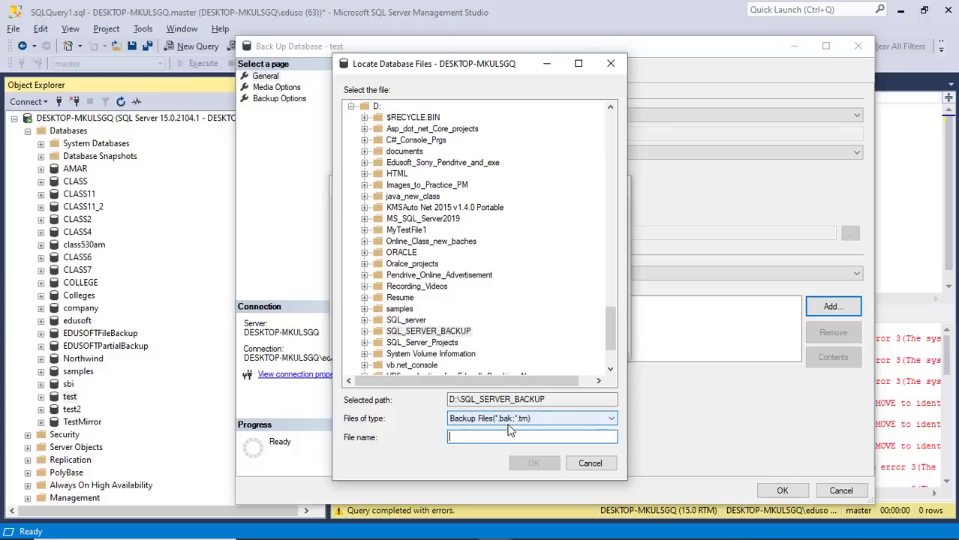
pyautogui.write('test_trans')
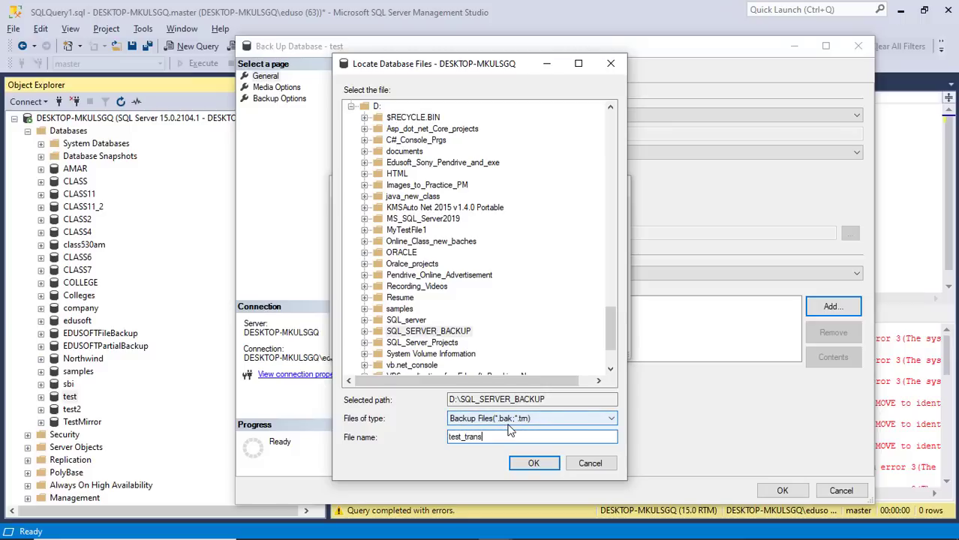
pyautogui.write('_log2.trn')
pyautogui.click(540, 463)
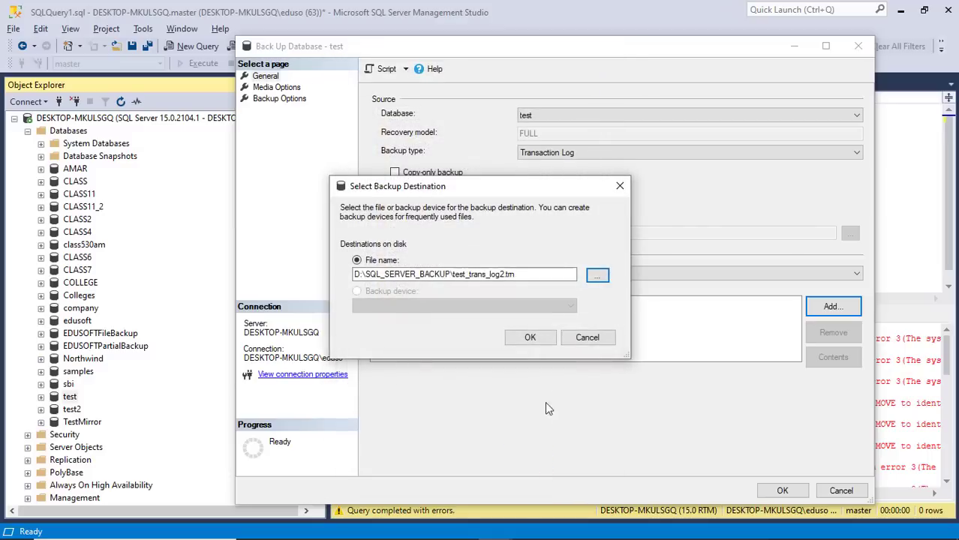
pyautogui.click(529, 338)
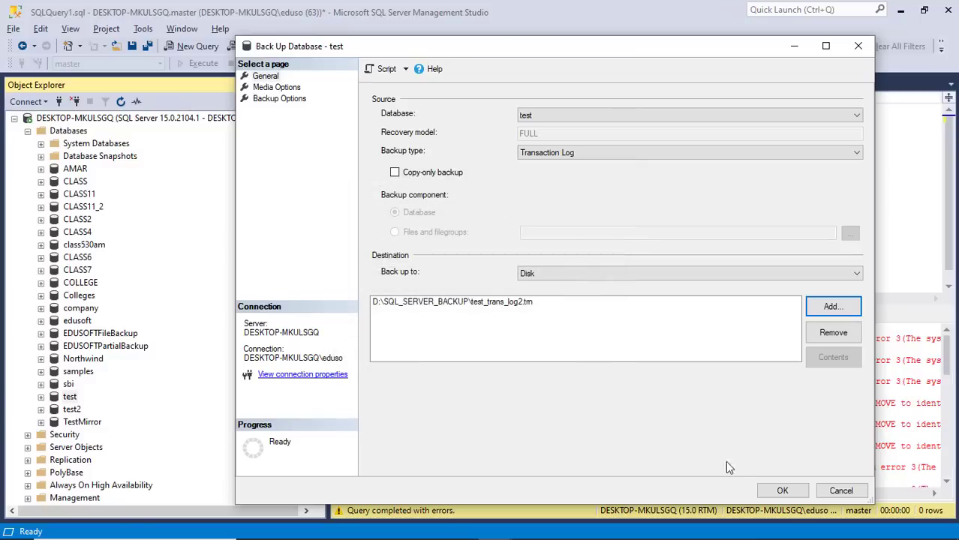
pyautogui.click(781, 492)
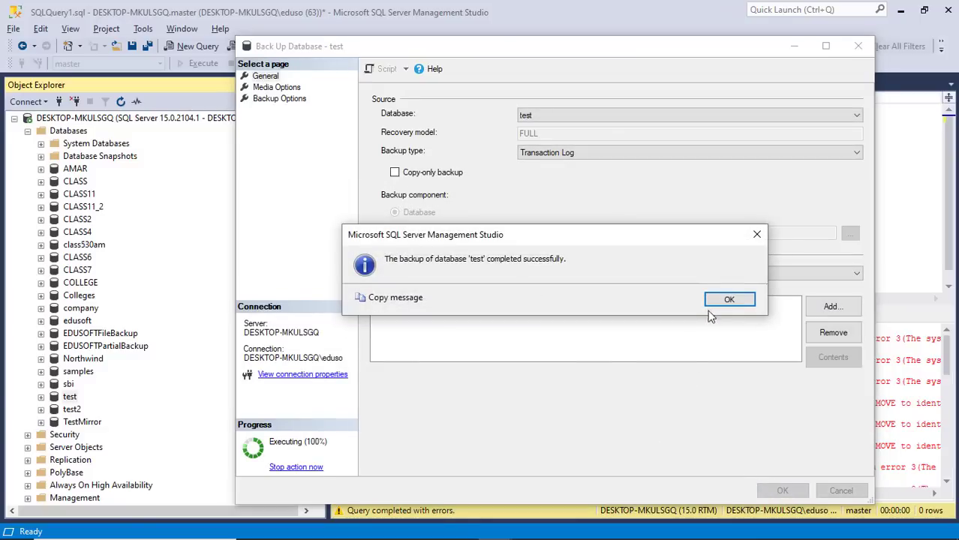
pyautogui.click(716, 302)
# Check the full, differential and two transaction log backup files of the test database in File Explorer
pyautogui.hotkey('alt', 'Tab')
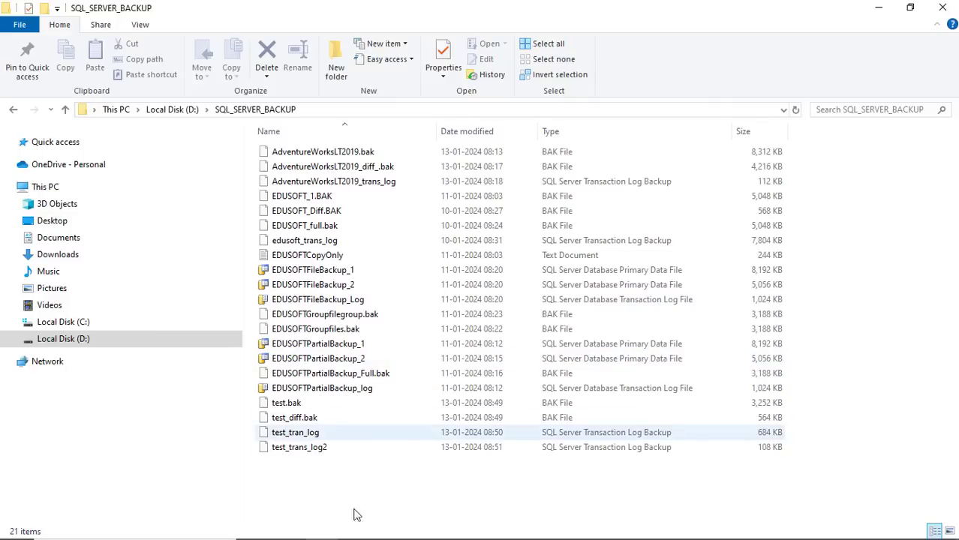
pyautogui.click(294, 406)
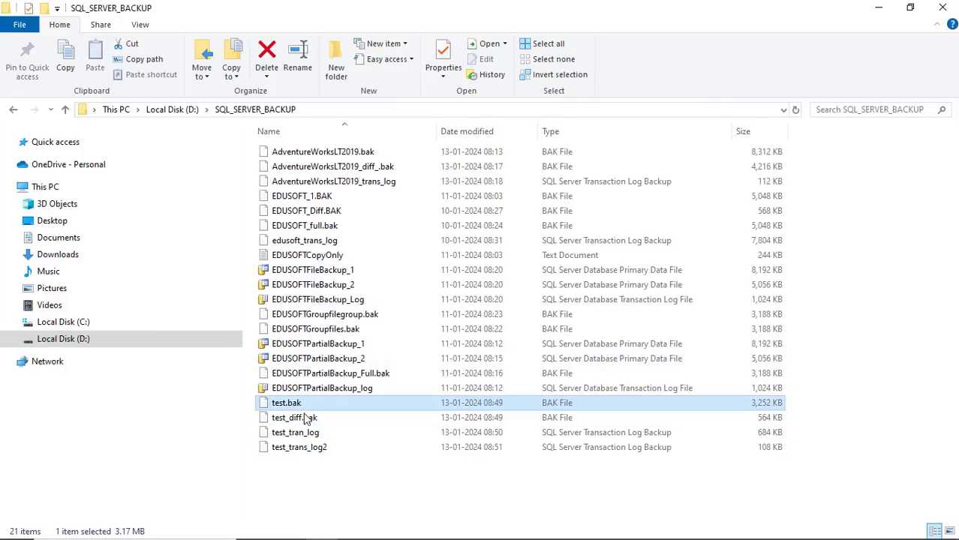
pyautogui.click(309, 422)
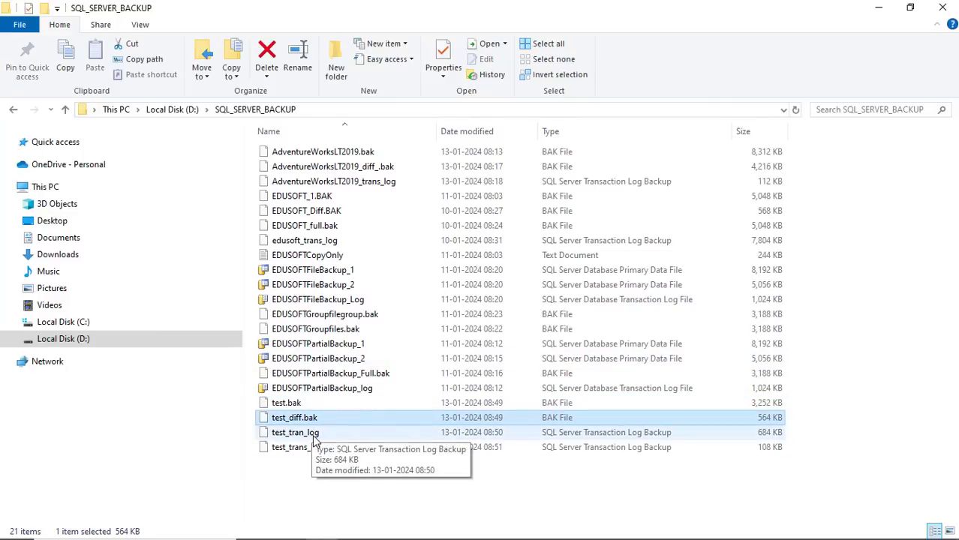
pyautogui.click(314, 435)
pyautogui.click(321, 449)
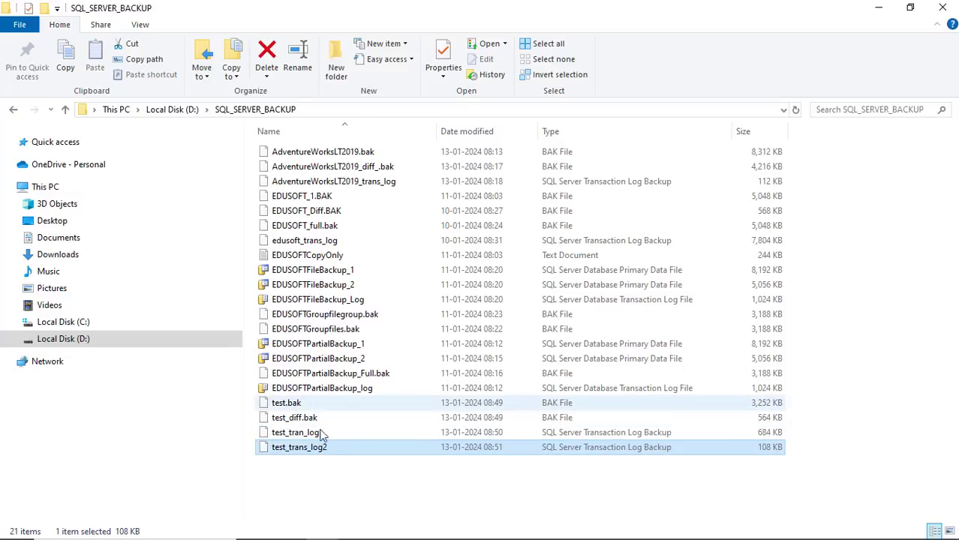
# Copy the transaction log restore statements from the SQL_Server_DBA_3 notes in Notepad into the empty SSMS query
pyautogui.hotkey('alt', 'Tab')
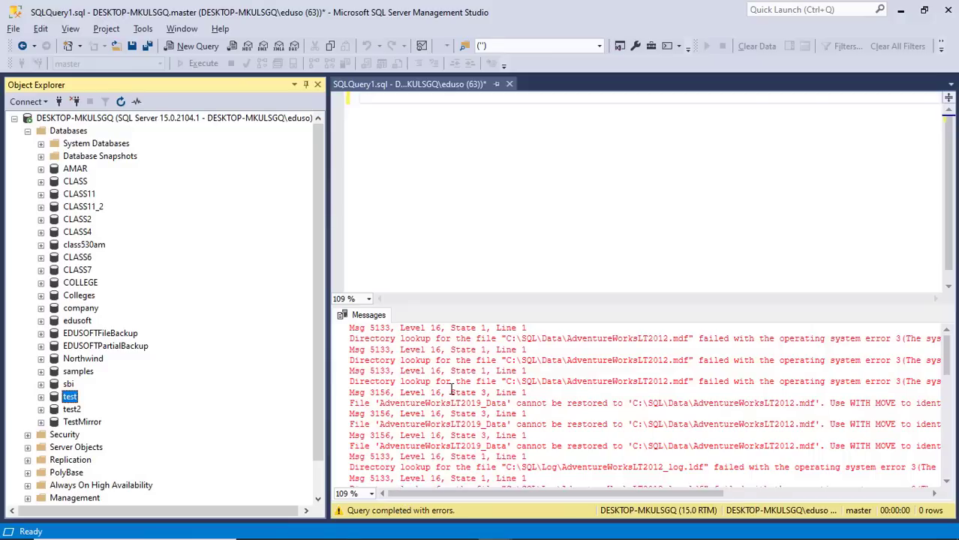
pyautogui.hotkey('alt', 'Tab')
pyautogui.hotkey('alt', 'Tab')
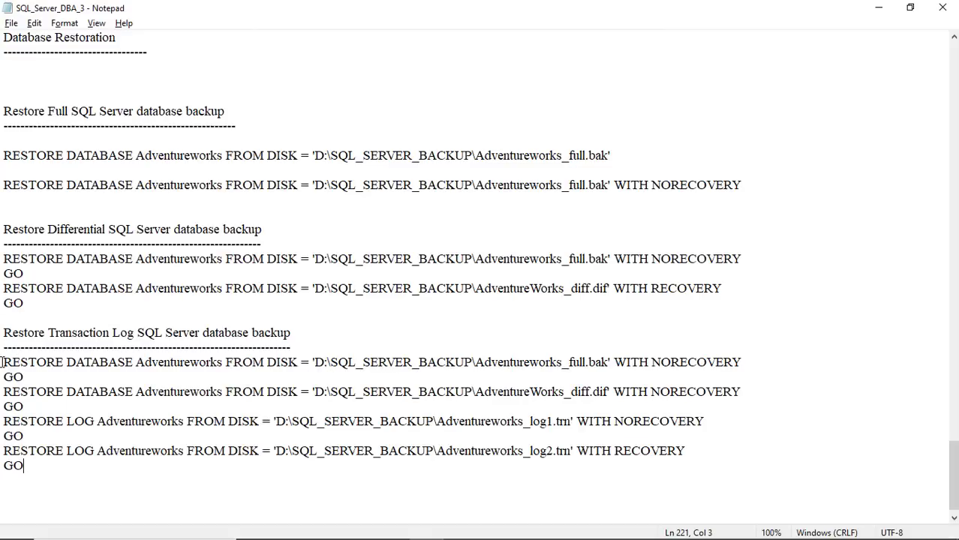
pyautogui.moveTo(2, 362); pyautogui.dragTo(47, 462)
pyautogui.hotkey('ctrl', 'c')
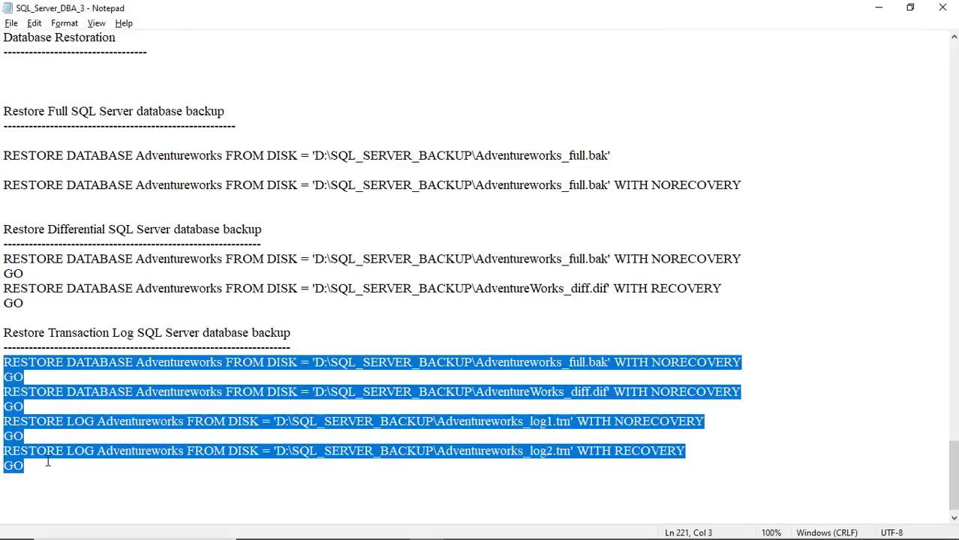
pyautogui.hotkey('alt', 'Tab')
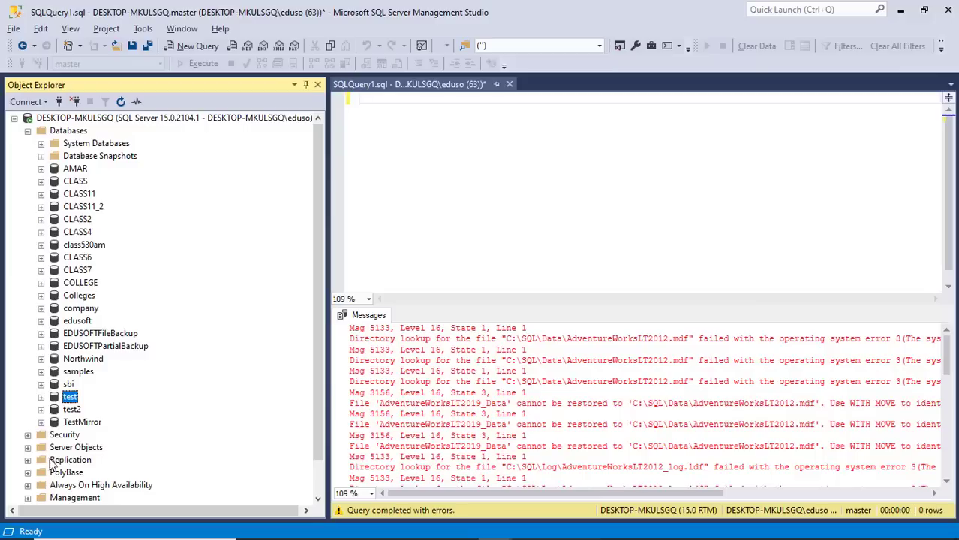
pyautogui.click(384, 107)
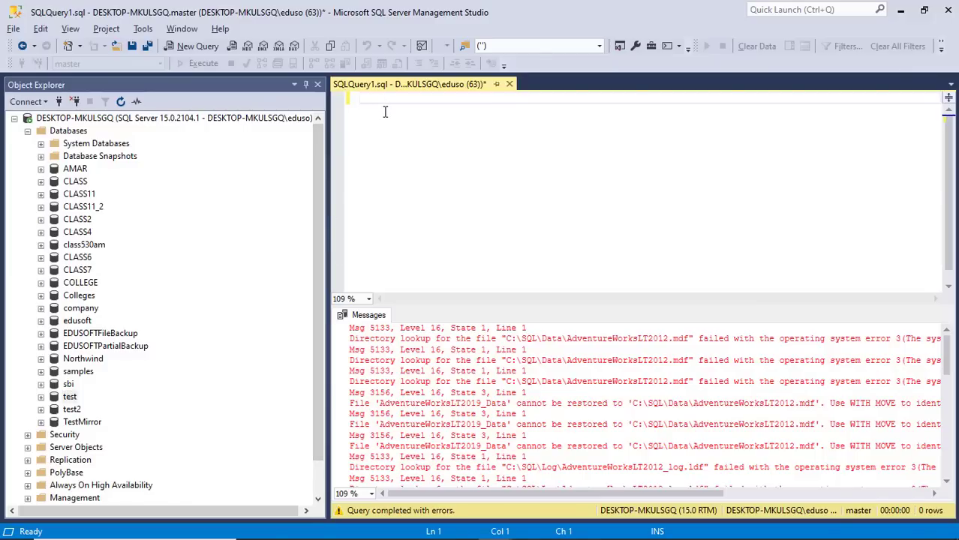
pyautogui.hotkey('ctrl', 'v')
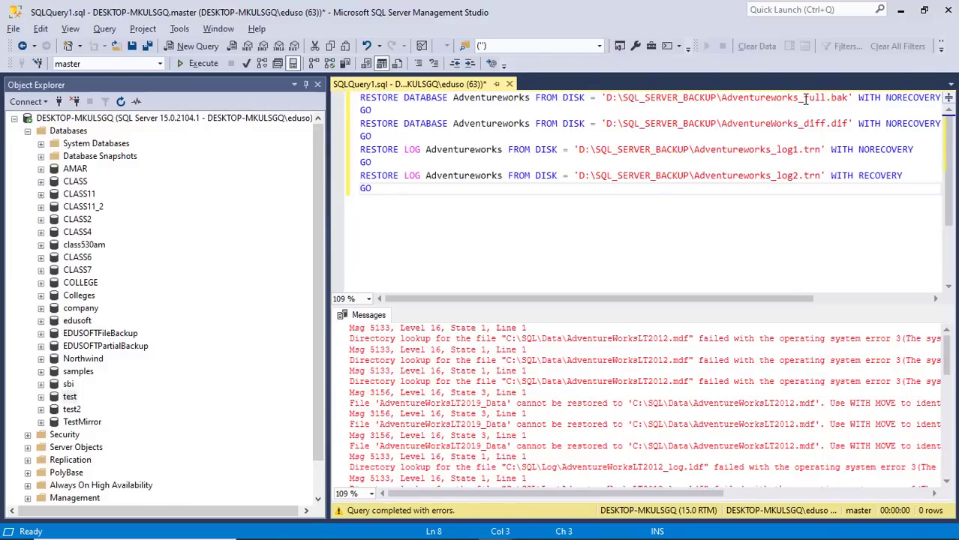
# Change the backup file names in the two RESTORE DATABASE statements to test and test_diff, checking the names in File Explorer
pyautogui.moveTo(826, 98); pyautogui.dragTo(723, 98)
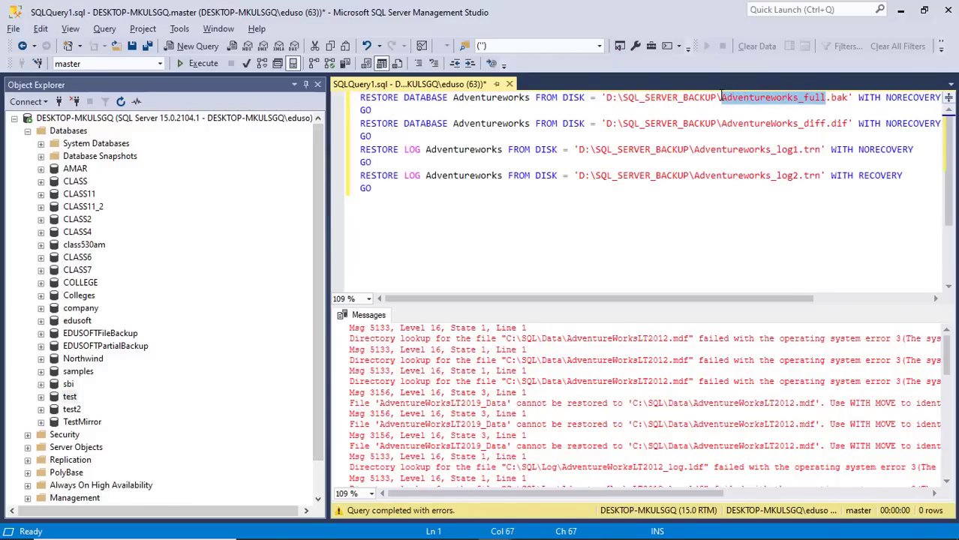
pyautogui.write('test')
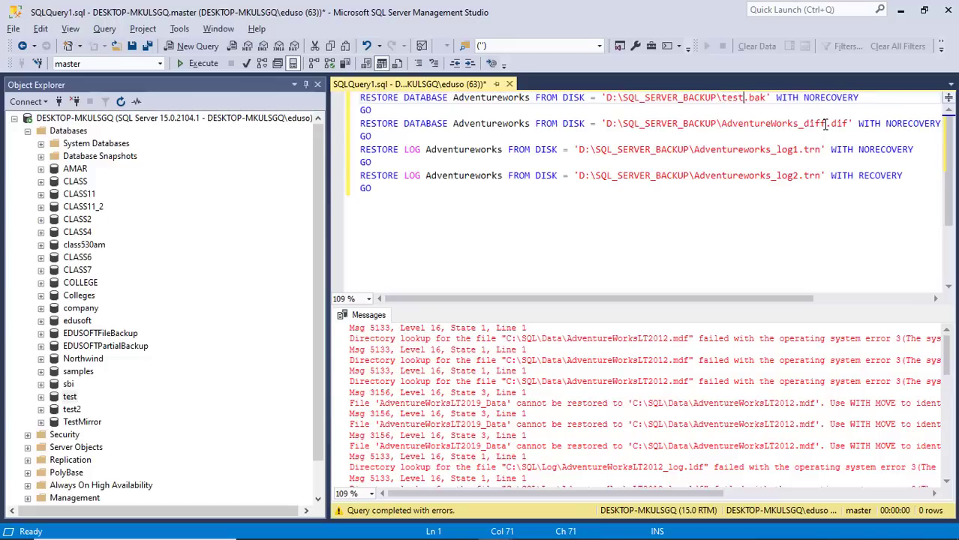
pyautogui.moveTo(826, 124); pyautogui.dragTo(725, 126)
pyautogui.write('test')
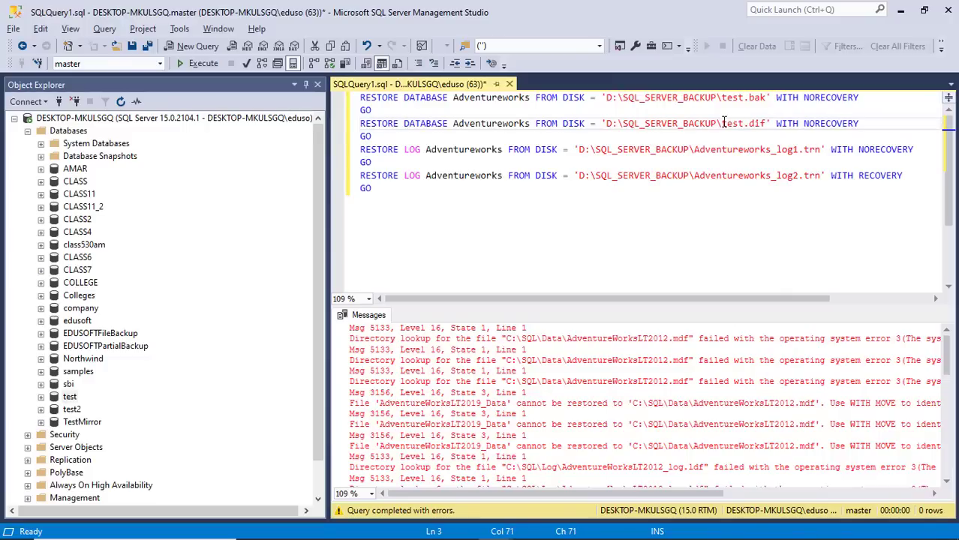
pyautogui.hotkey('alt', 'Tab')
pyautogui.hotkey('alt', 'Tab')
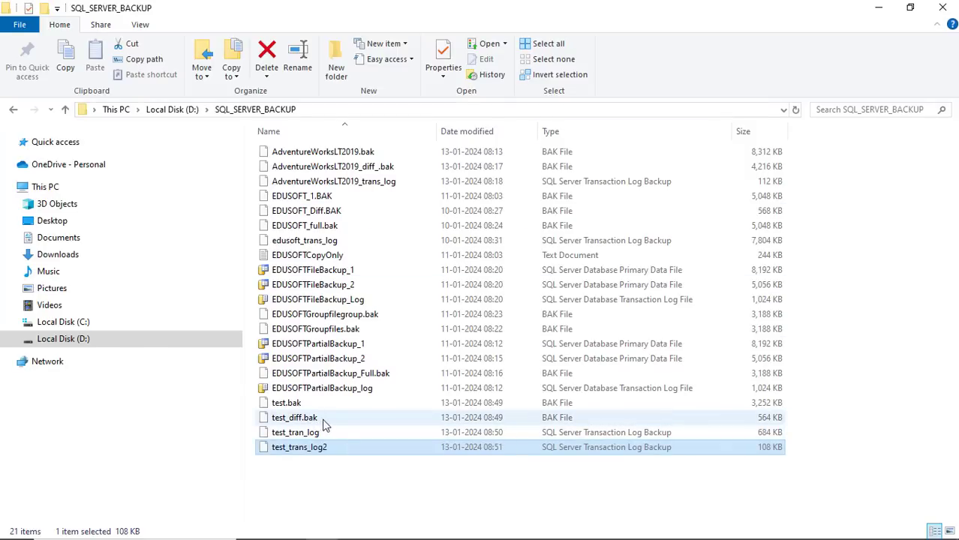
pyautogui.hotkey('alt', 'Tab')
pyautogui.write('_diff')
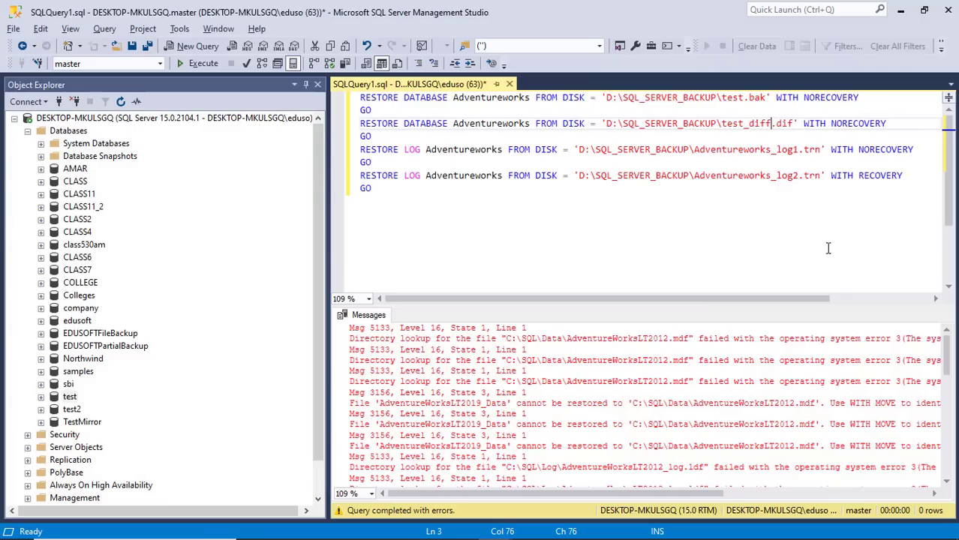
# Change the file extension of test_diff in the second RESTORE DATABASE statement to bak
pyautogui.click(796, 125)
pyautogui.press('BackSpace')
pyautogui.press('BackSpace')
pyautogui.press('BackSpace')
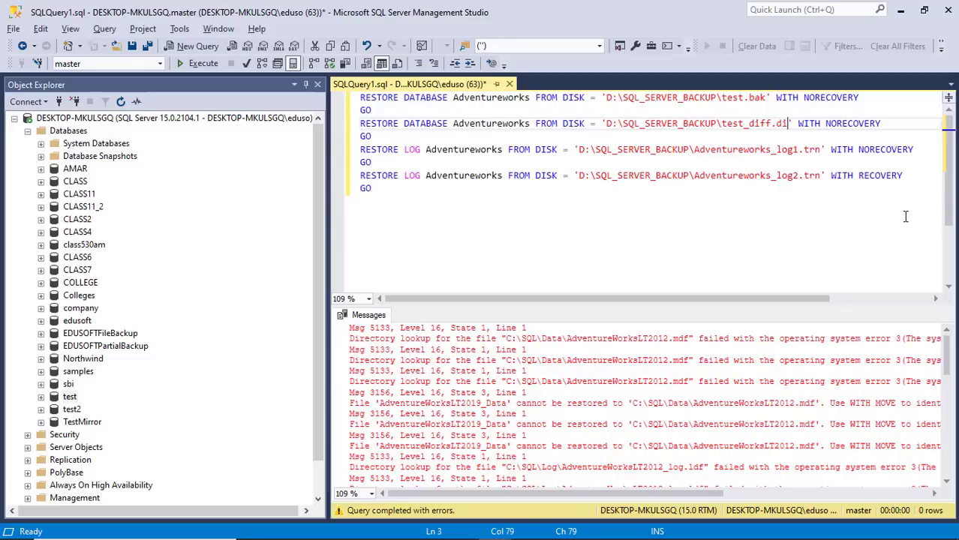
pyautogui.write('bak')
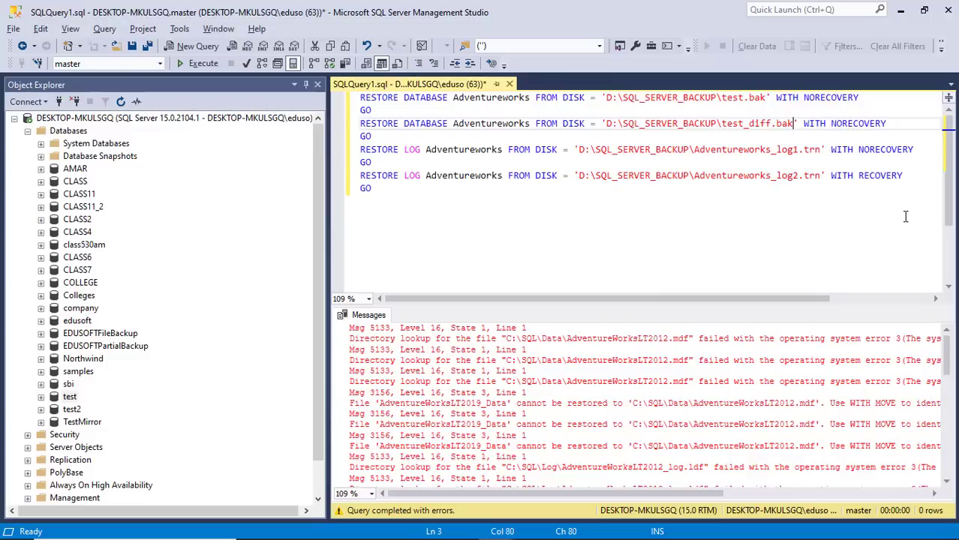
# Change the AdventureWorks_diff extension to bak in the transaction log restore section of the SQL_Server_DBA_3 notes in Notepad and save
pyautogui.hotkey('alt', 'Tab')
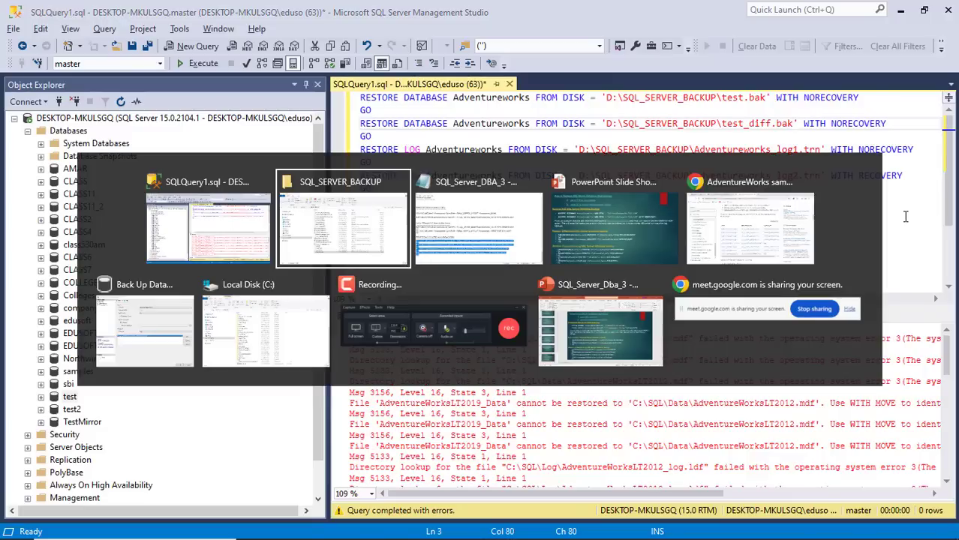
pyautogui.hotkey('alt', 'Tab')
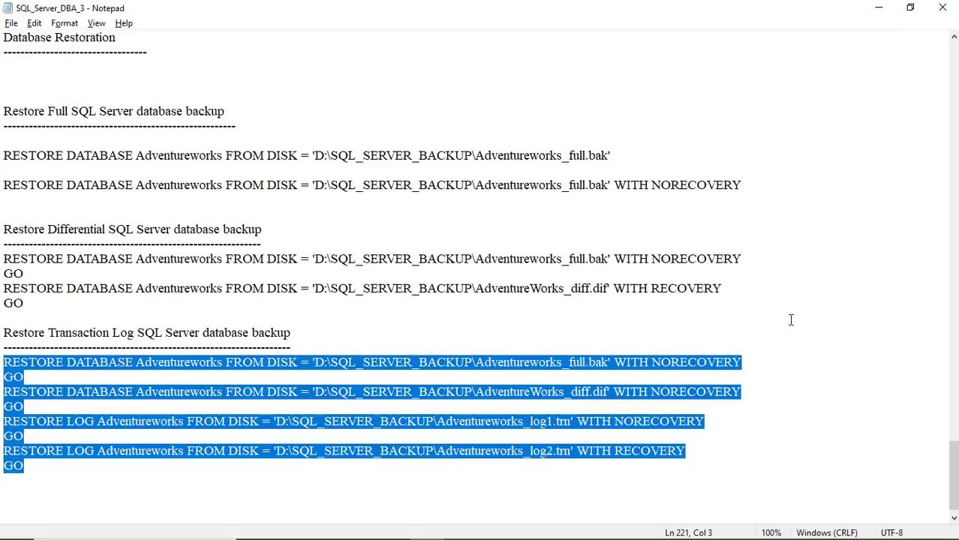
pyautogui.click(753, 381)
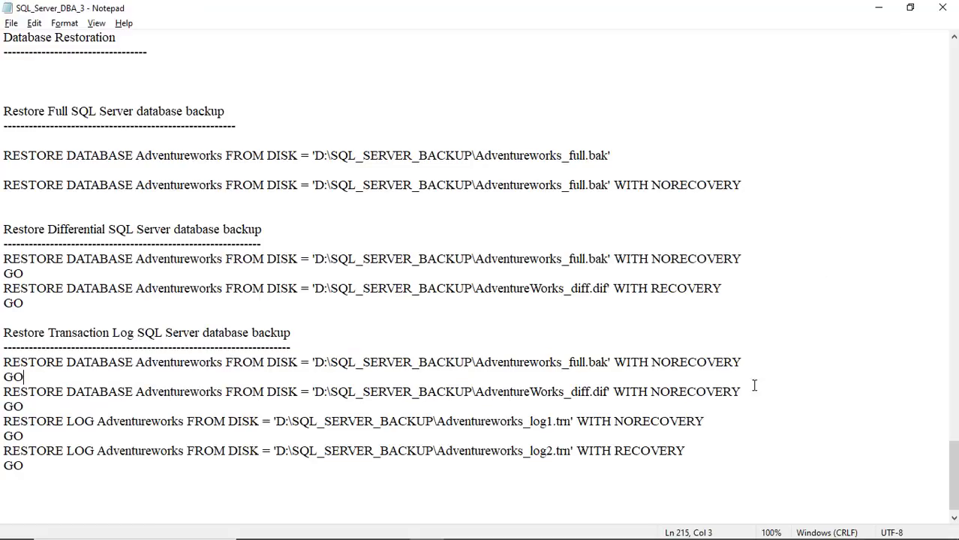
pyautogui.click(608, 391)
pyautogui.press('BackSpace')
pyautogui.press('BackSpace')
pyautogui.press('BackSpace')
pyautogui.write('ba')
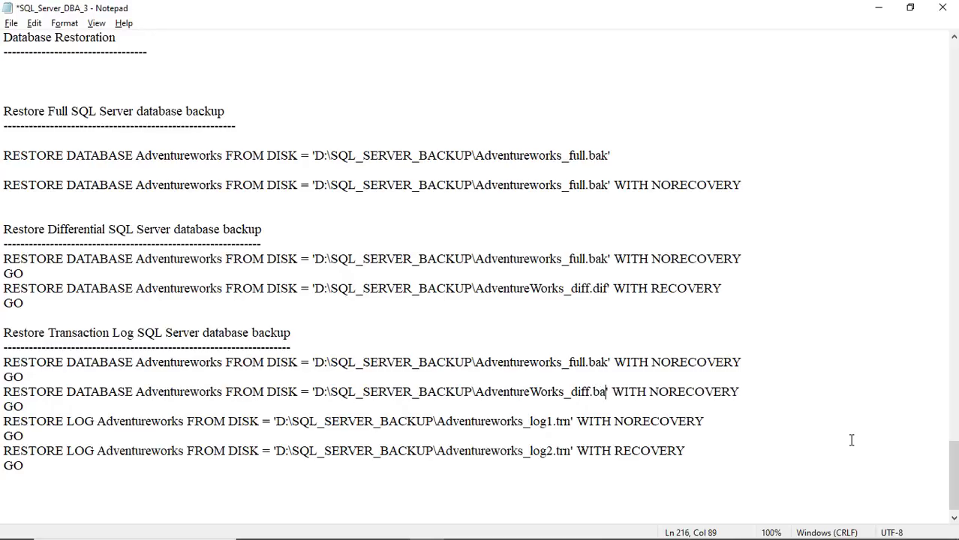
pyautogui.write('k')
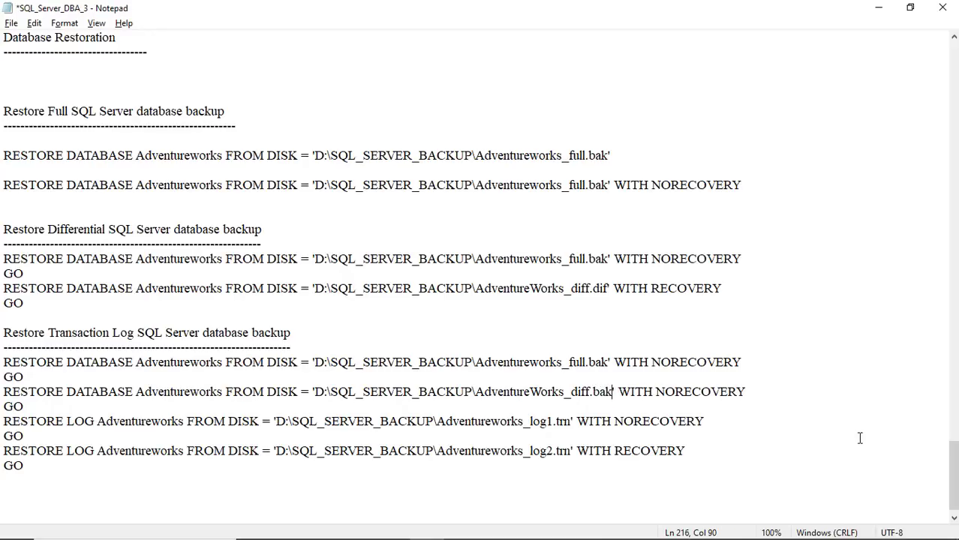
pyautogui.click(769, 396)
pyautogui.hotkey('ctrl', 's')
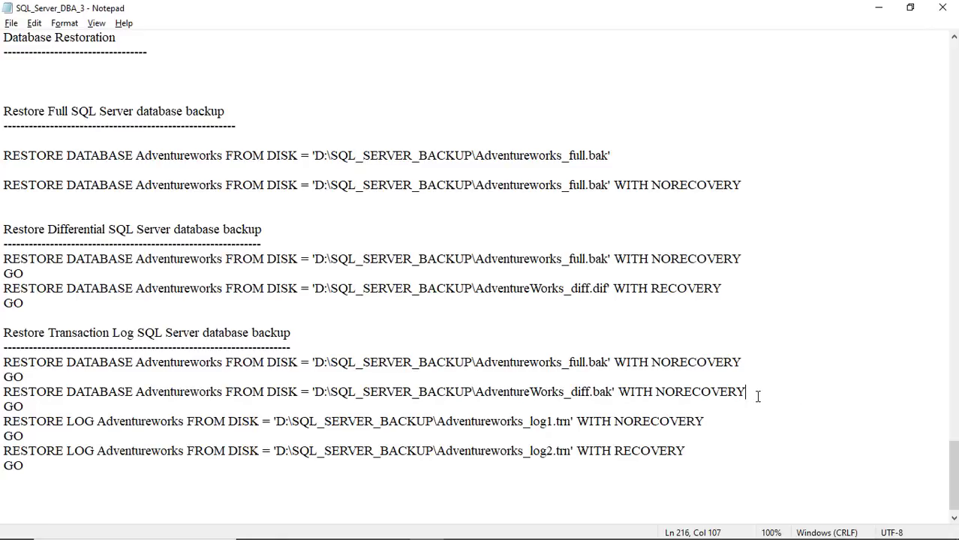
# Change the AdventureWorks_diff extension to bak in the differential restore section of the notes and save the file
pyautogui.click(610, 288)
pyautogui.press('BackSpace')
pyautogui.press('BackSpace')
pyautogui.press('BackSpace')
pyautogui.write('bak')
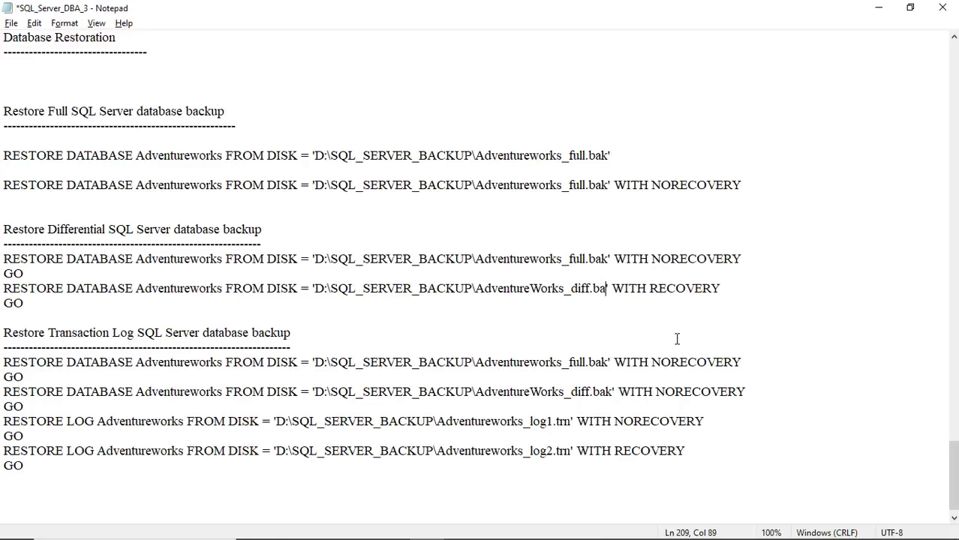
pyautogui.hotkey('ctrl', 's')
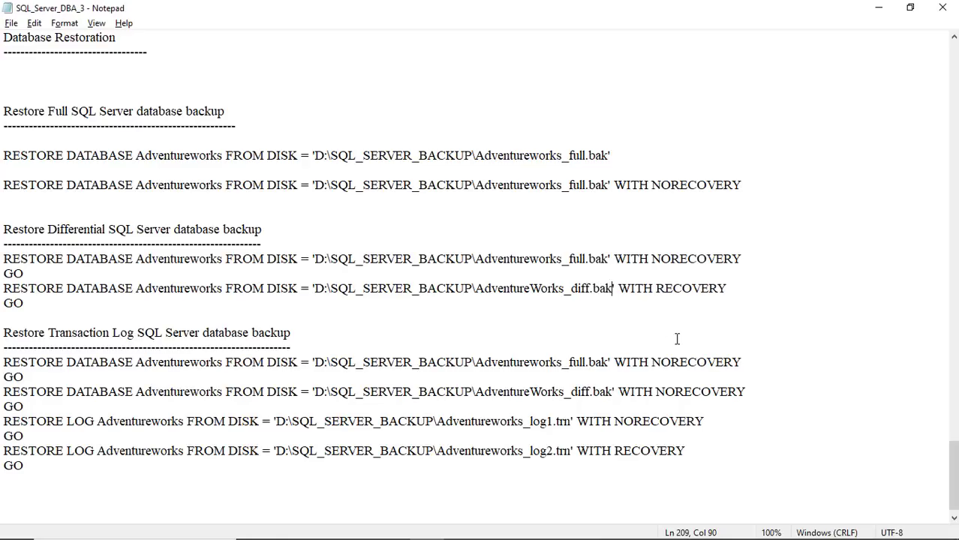
pyautogui.click(694, 289)
# Inspect the backup destination and file type choices for the test database in SSMS, leaving the backup settings without running a backup
pyautogui.hotkey('alt', 'Tab')
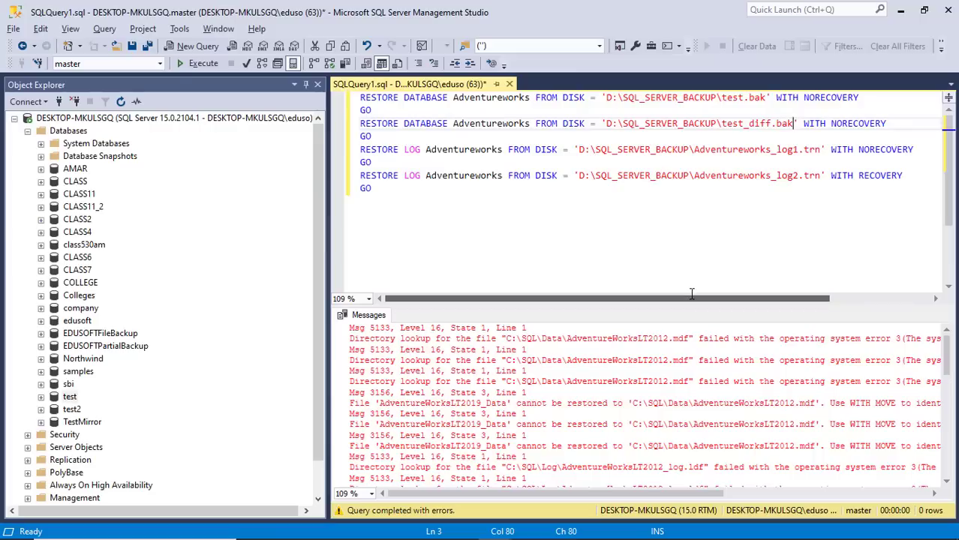
pyautogui.click(71, 398)
pyautogui.rightClick(72, 400)
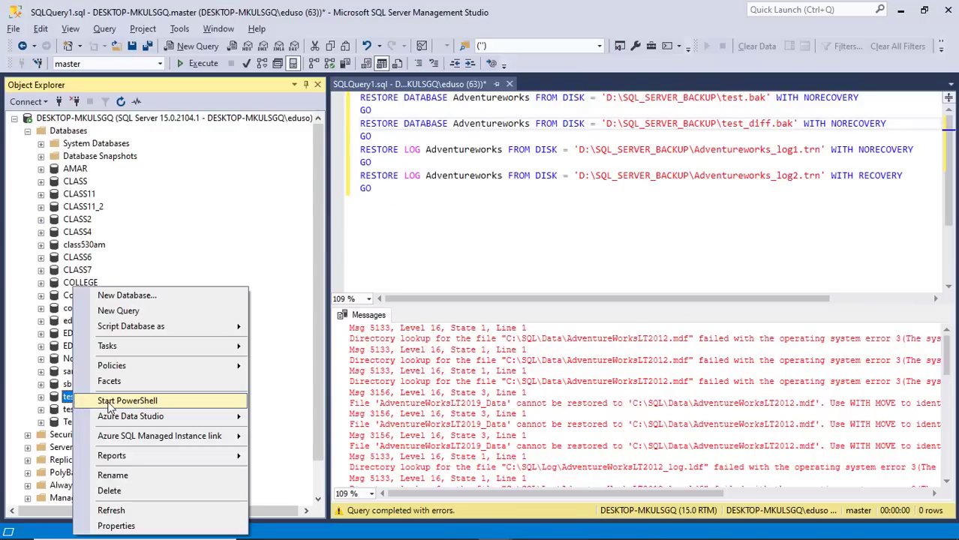
pyautogui.moveTo(172, 344)
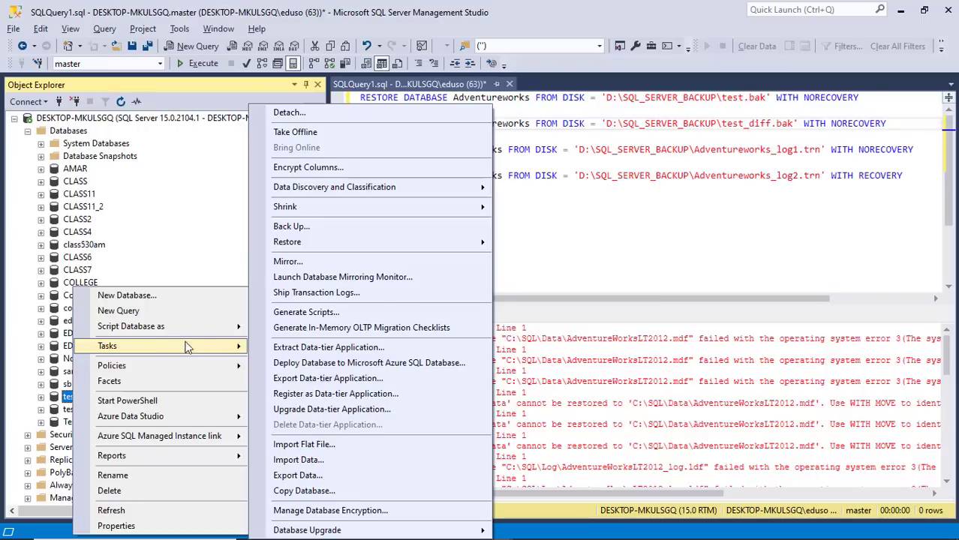
pyautogui.click(367, 226)
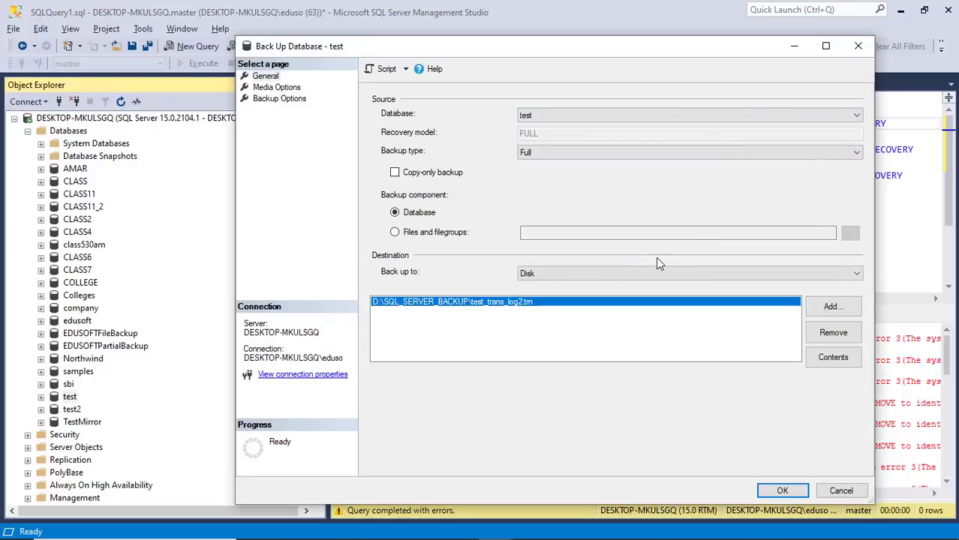
pyautogui.click(832, 308)
pyautogui.click(597, 276)
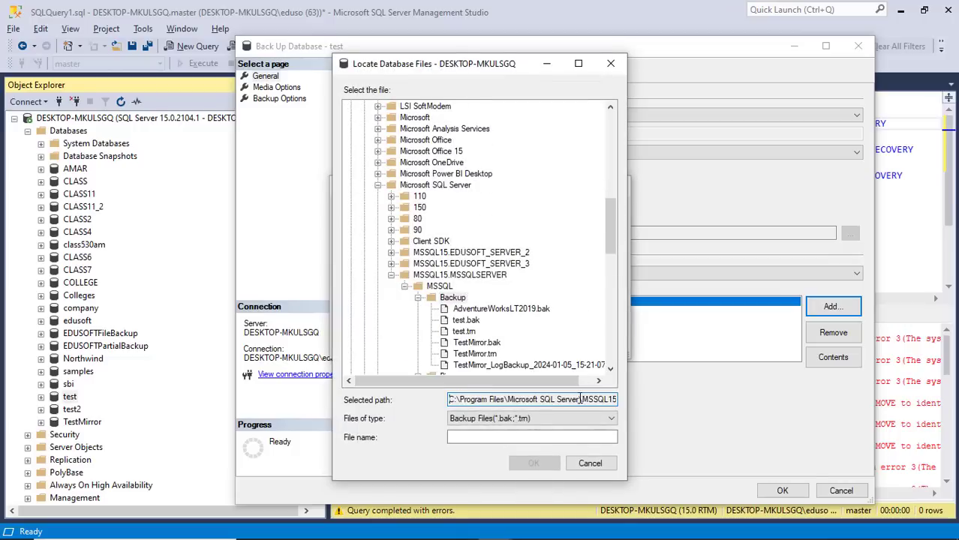
pyautogui.click(590, 463)
pyautogui.click(586, 338)
pyautogui.click(840, 490)
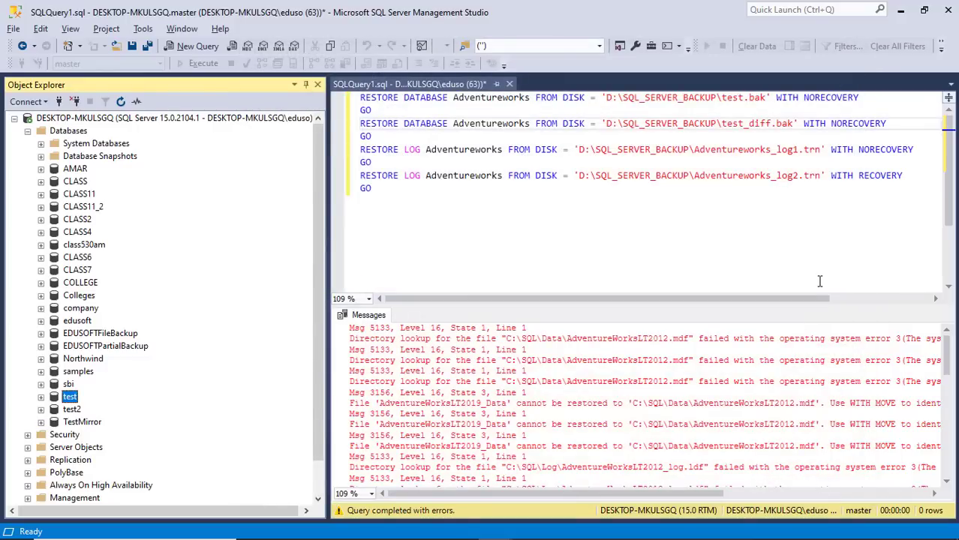
pyautogui.hotkey('alt', 'Tab')
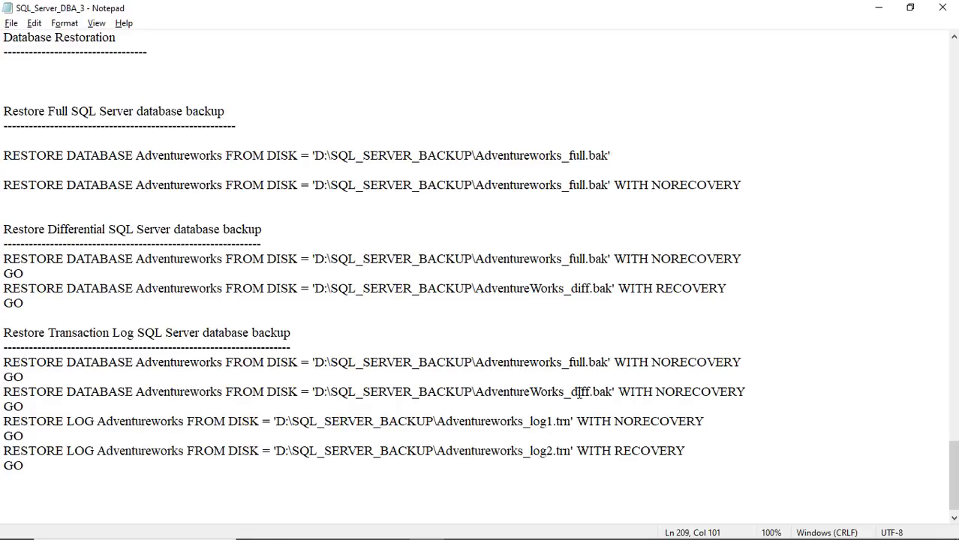
pyautogui.hotkey('alt', 'Tab')
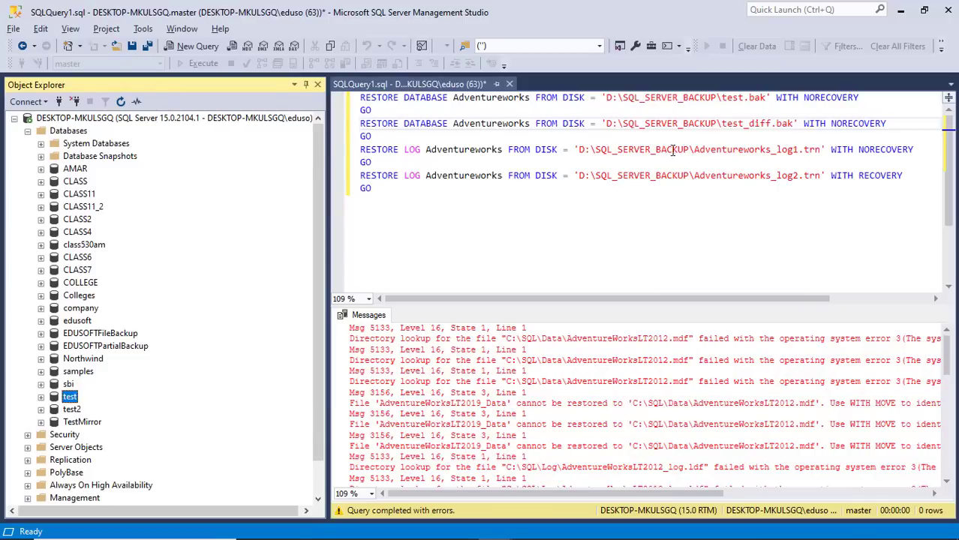
# Replace the backup path in the first RESTORE LOG statement with a copy of the differential path, trimming the file name to test_
pyautogui.moveTo(607, 125); pyautogui.dragTo(795, 125)
pyautogui.hotkey('ctrl', 'c')
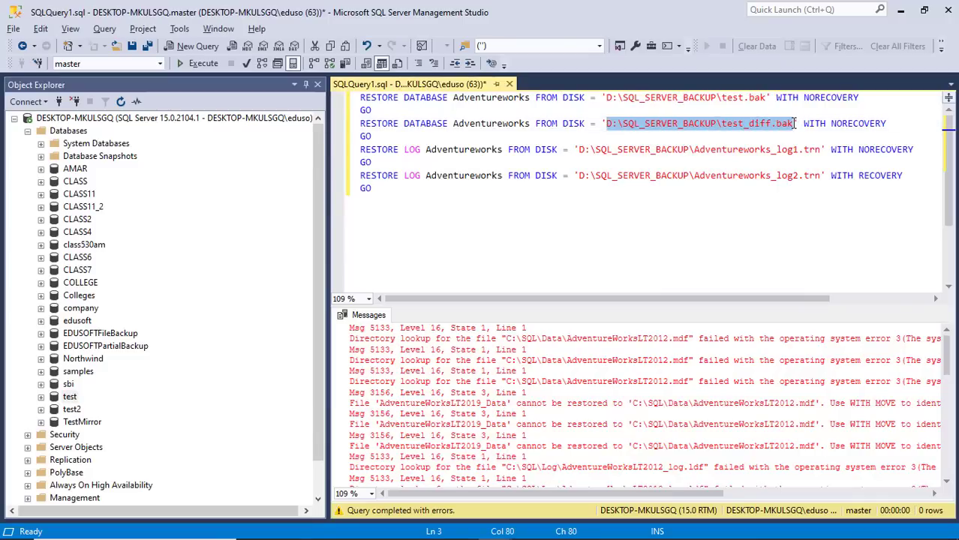
pyautogui.moveTo(576, 150); pyautogui.dragTo(800, 151)
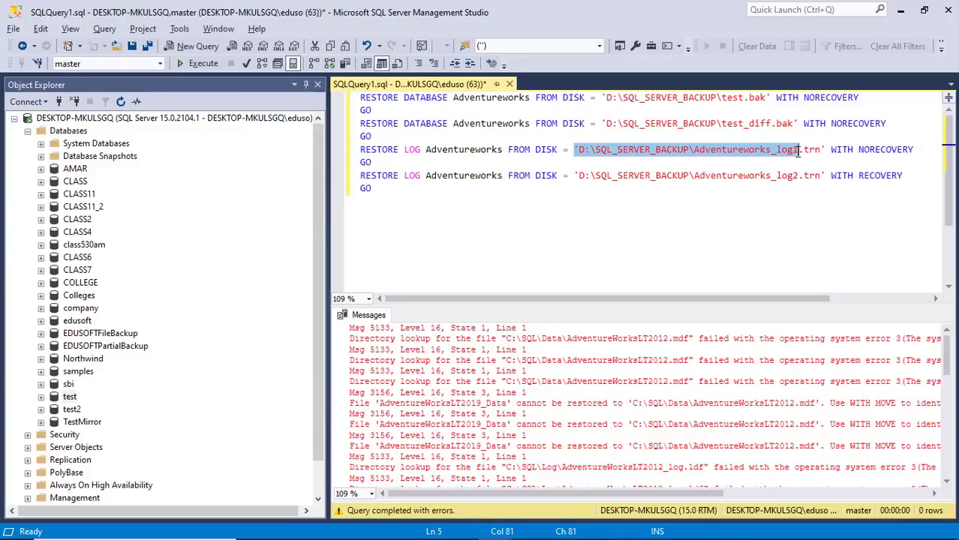
pyautogui.hotkey('ctrl', 'v')
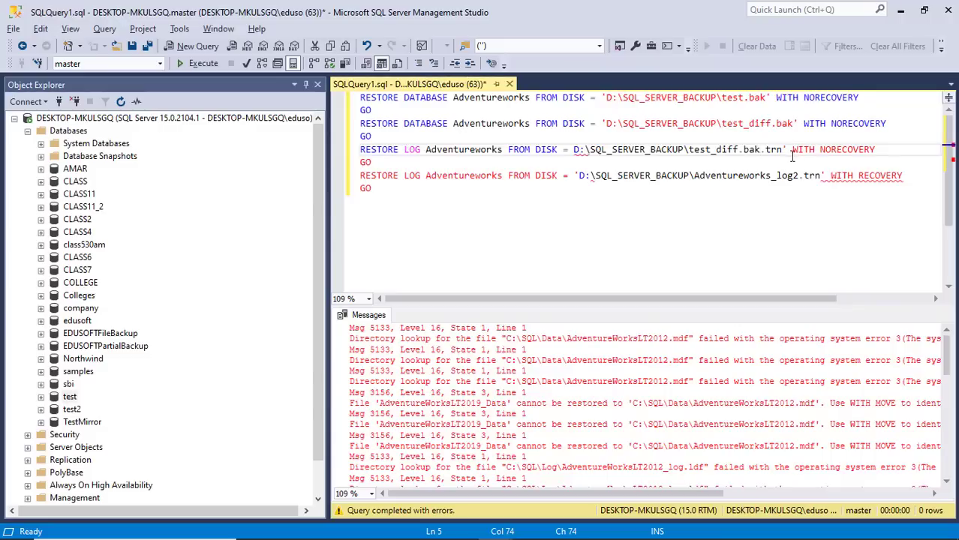
pyautogui.press('BackSpace')
pyautogui.press('BackSpace')
pyautogui.press('BackSpace')
pyautogui.press('BackSpace')
pyautogui.press('BackSpace')
pyautogui.press('BackSpace')
pyautogui.press('BackSpace')
pyautogui.press('BackSpace')
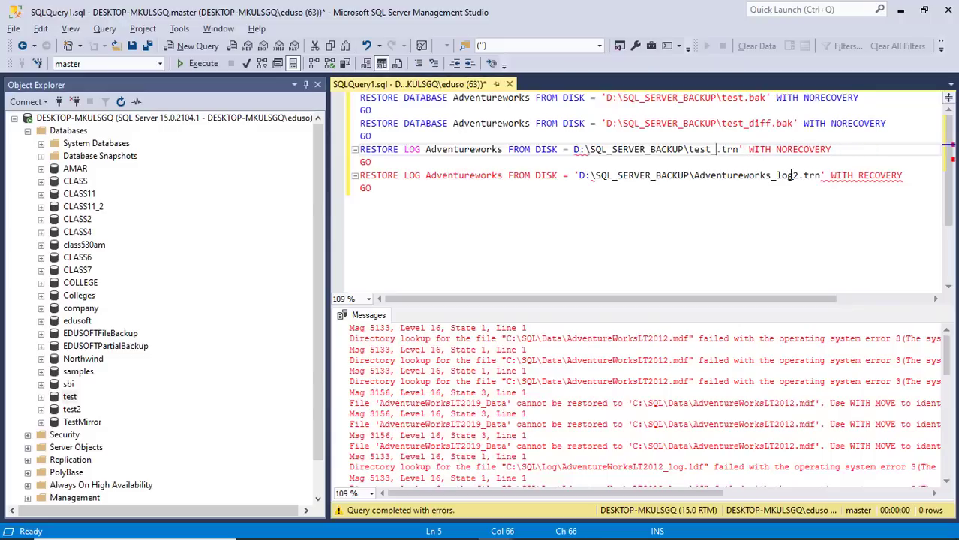
# Complete the file name in the first RESTORE LOG statement as test_tran_log, checking the name in File Explorer
pyautogui.hotkey('alt', 'Tab')
pyautogui.hotkey('alt', 'Tab')
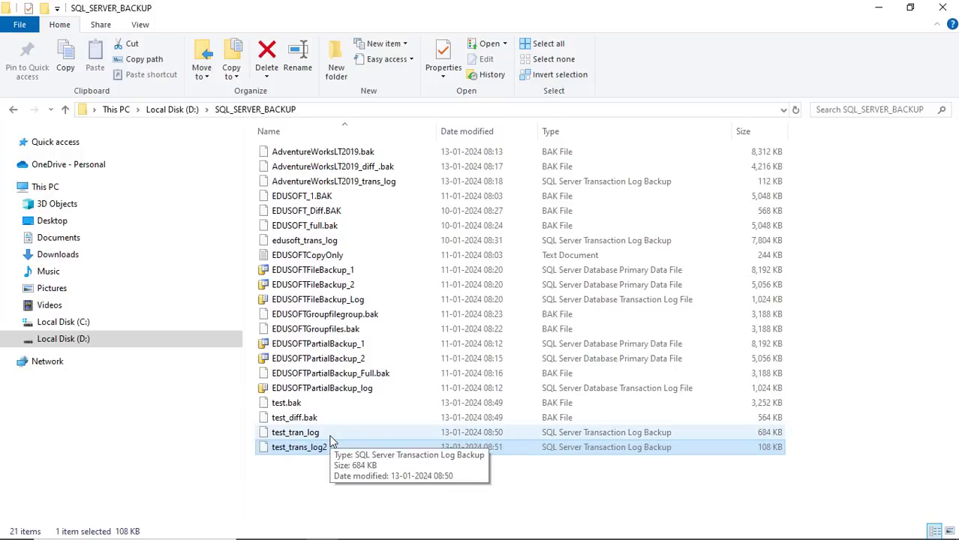
pyautogui.hotkey('alt', 'Tab')
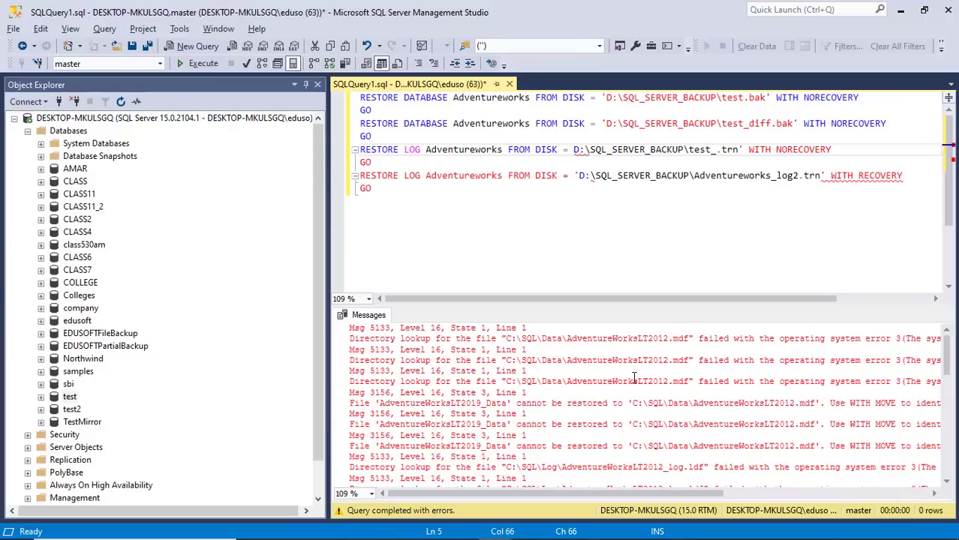
pyautogui.write('tera')
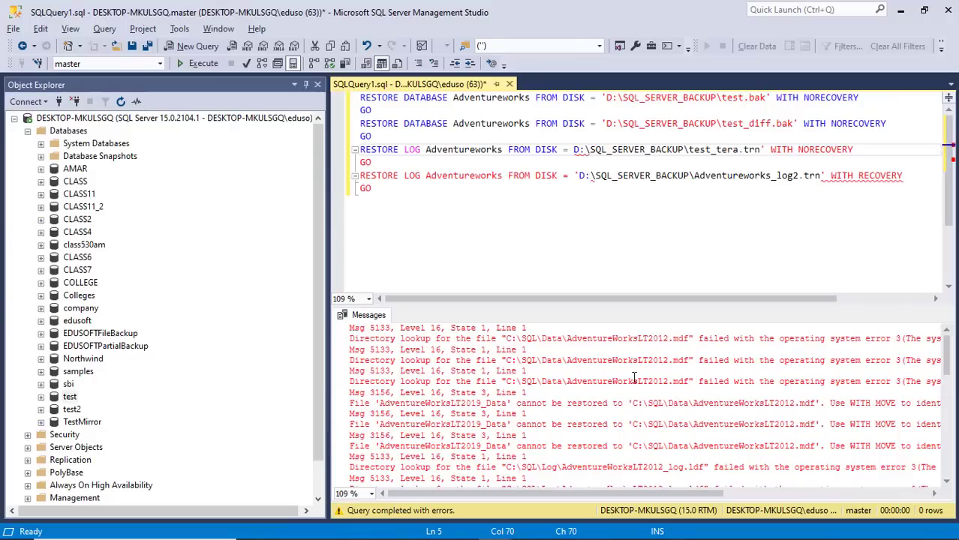
pyautogui.press('BackSpace')
pyautogui.press('BackSpace')
pyautogui.press('BackSpace')
pyautogui.write('ran_log')
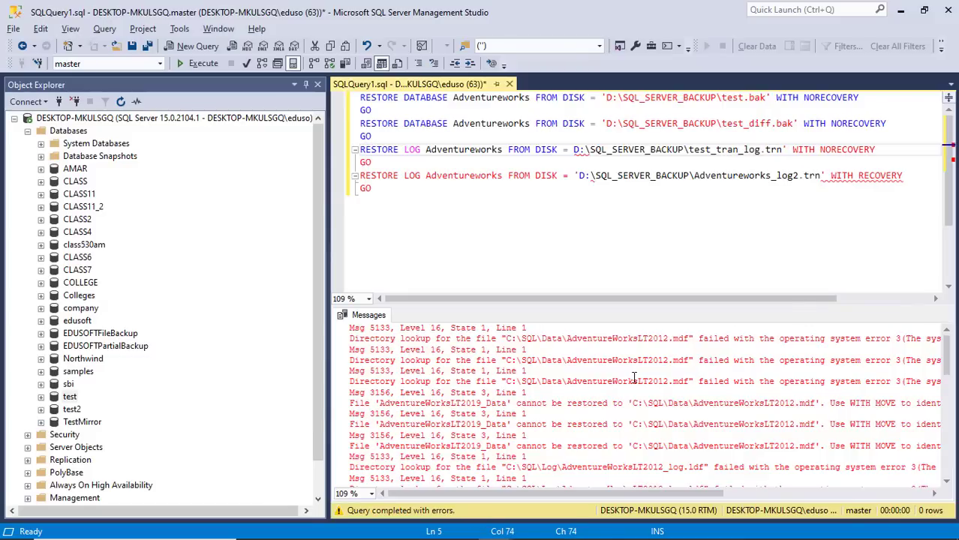
# Insert the missing opening single quote before the D:\SQL_SERVER_BACKUP path in the first RESTORE LOG statement
pyautogui.press('Left')
pyautogui.press('Left')
pyautogui.press('Left')
pyautogui.press('Left')
pyautogui.press('Left')
pyautogui.press('Left')
pyautogui.press('Left')
pyautogui.press('Left')
pyautogui.press('Left')
pyautogui.press('Left')
pyautogui.press('Left')
pyautogui.press('Left')
pyautogui.press('Left')
pyautogui.press('Left')
pyautogui.press('Left')
pyautogui.press('Left')
pyautogui.press('Left')
pyautogui.press('Left')
pyautogui.press('Left')
pyautogui.press('Left')
pyautogui.write("'")
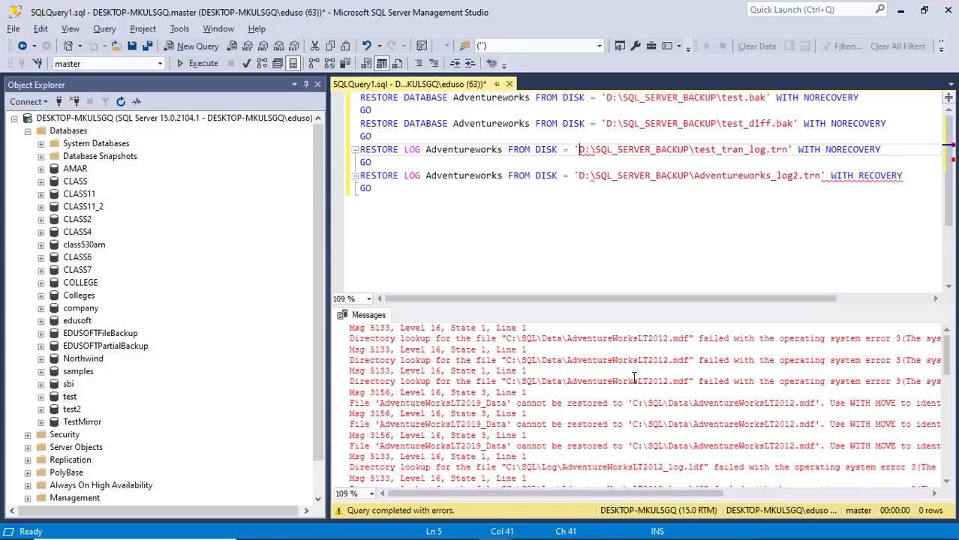
# Copy the path D:\SQL_SERVER_BACKUP\test_tran_log.trn from the first RESTORE LOG statement over the Adventureworks_log2 path in the second one
pyautogui.press('Left')
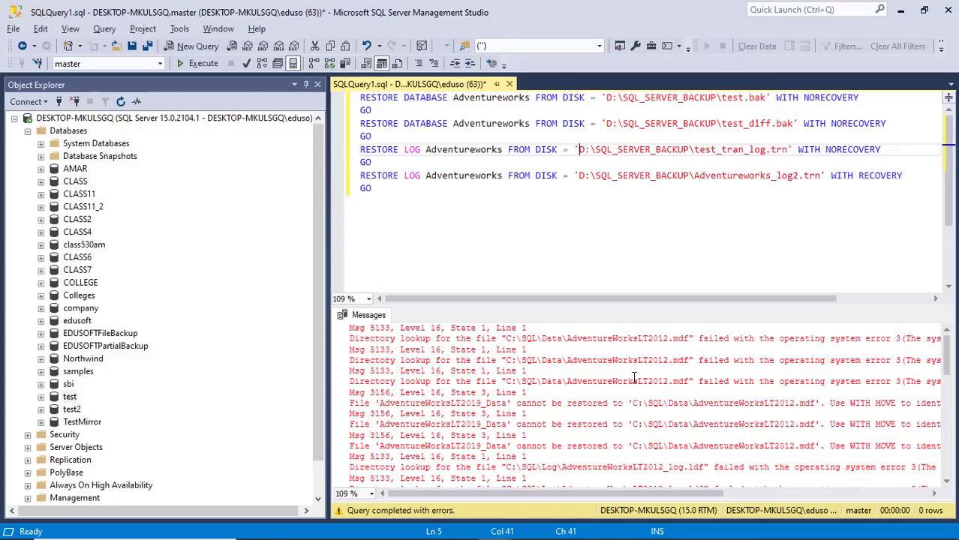
pyautogui.hotkey('shift', 'Right')
pyautogui.hotkey('shift', 'Right')
pyautogui.hotkey('shift', 'Right')
pyautogui.hotkey('shift', 'Right')
pyautogui.hotkey('shift', 'Right')
pyautogui.hotkey('shift', 'Right')
pyautogui.hotkey('shift', 'Right')
pyautogui.hotkey('shift', 'Right')
pyautogui.hotkey('shift', 'Right')
pyautogui.hotkey('shift', 'Right')
pyautogui.hotkey('shift', 'Right')
pyautogui.hotkey('shift', 'Right')
pyautogui.hotkey('shift', 'Right')
pyautogui.hotkey('shift', 'Right')
pyautogui.hotkey('shift', 'Right')
pyautogui.hotkey('shift', 'Right')
pyautogui.hotkey('shift', 'Right')
pyautogui.hotkey('shift', 'Right')
pyautogui.hotkey('shift', 'Right')
pyautogui.hotkey('shift', 'Right')
pyautogui.hotkey('shift', 'Right')
pyautogui.hotkey('shift', 'Right')
pyautogui.hotkey('shift', 'Right')
pyautogui.hotkey('ctrl', 'c')
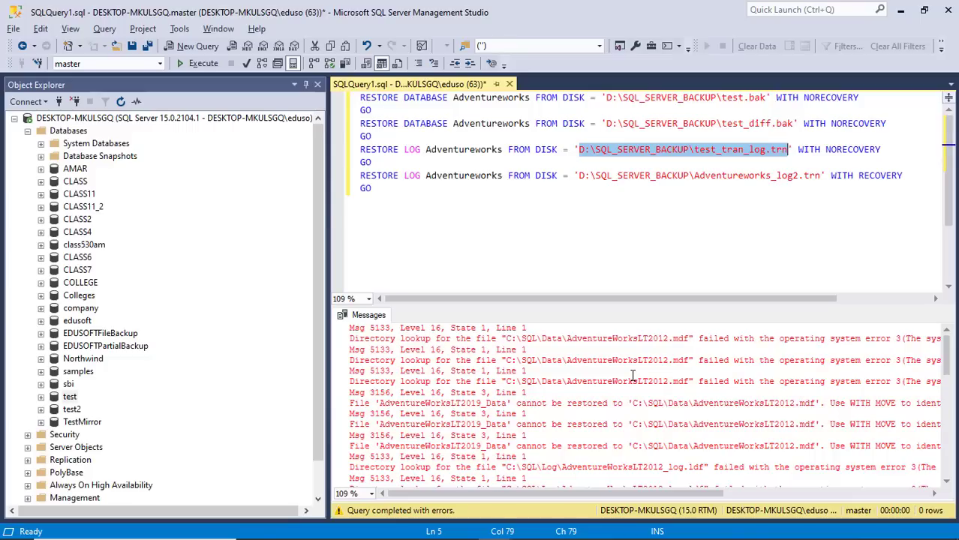
pyautogui.click(579, 176)
pyautogui.moveTo(764, 177); pyautogui.dragTo(820, 180)
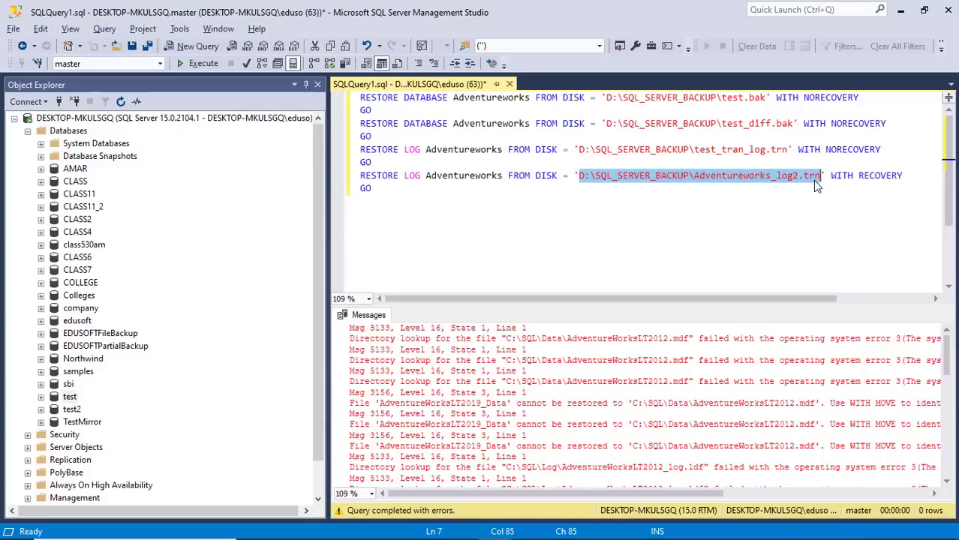
pyautogui.hotkey('ctrl', 'v')
pyautogui.click(778, 206)
pyautogui.hotkey('ctrl', 's')
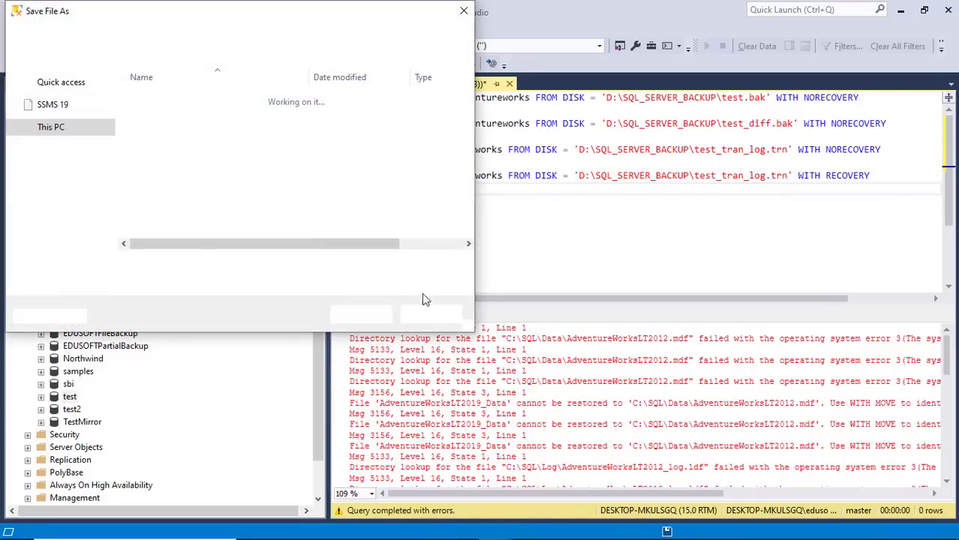
pyautogui.click(430, 314)
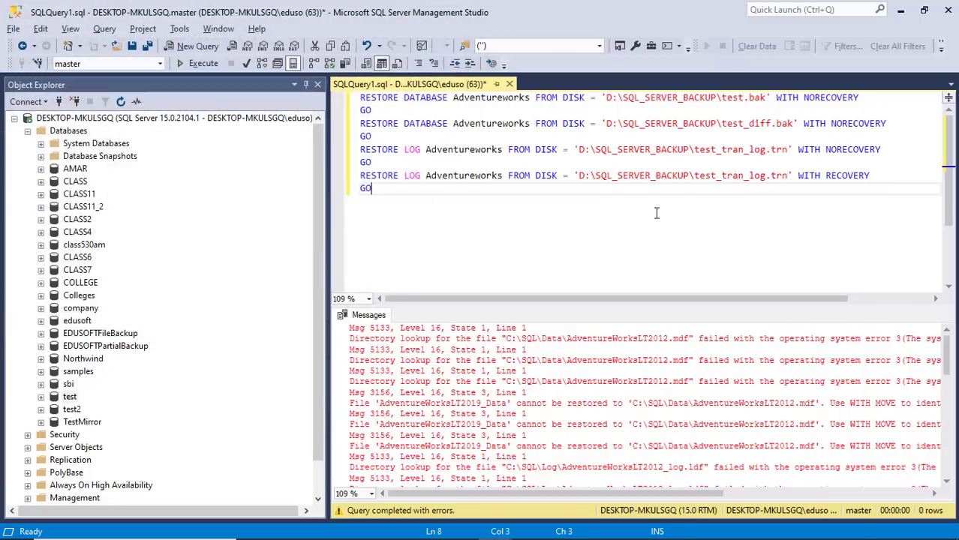
# Change the database name to test in the two RESTORE DATABASE statements
pyautogui.press('Up')
pyautogui.press('Up')
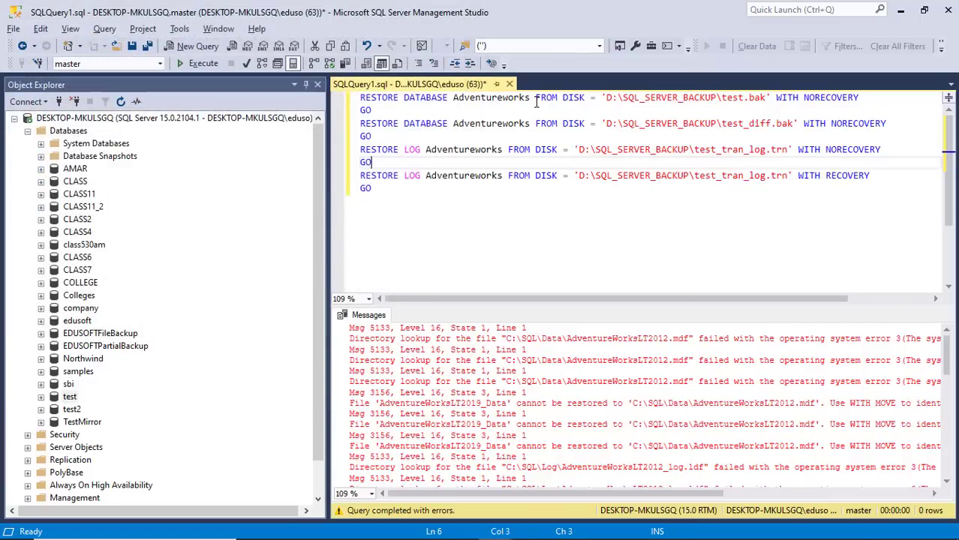
pyautogui.moveTo(530, 98); pyautogui.dragTo(456, 103)
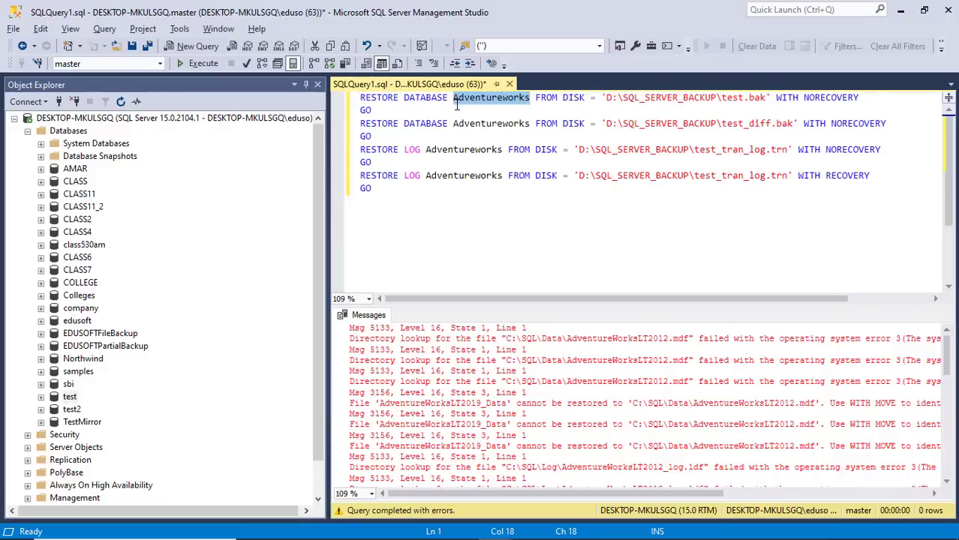
pyautogui.press('BackSpace')
pyautogui.write('test')
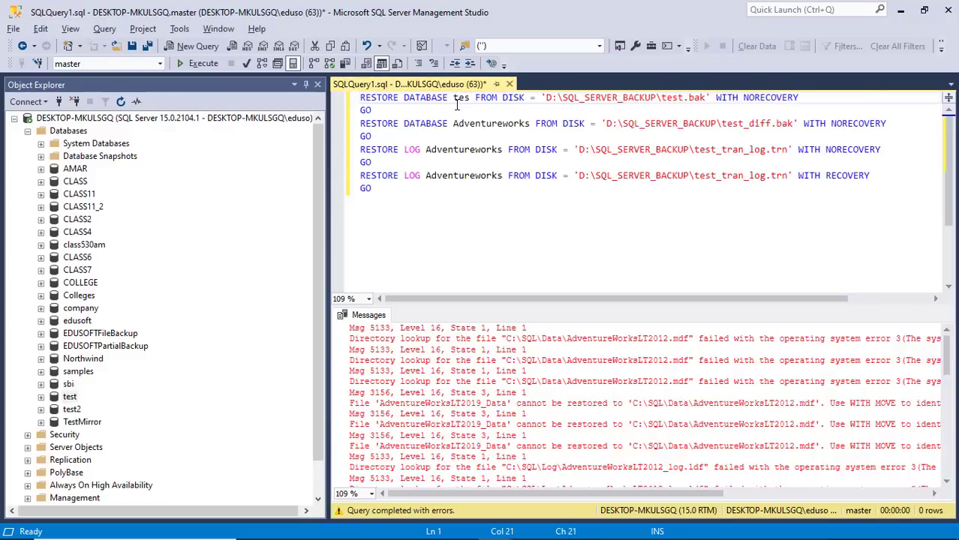
pyautogui.moveTo(533, 123); pyautogui.dragTo(454, 123)
pyautogui.press('BackSpace')
pyautogui.write('test')
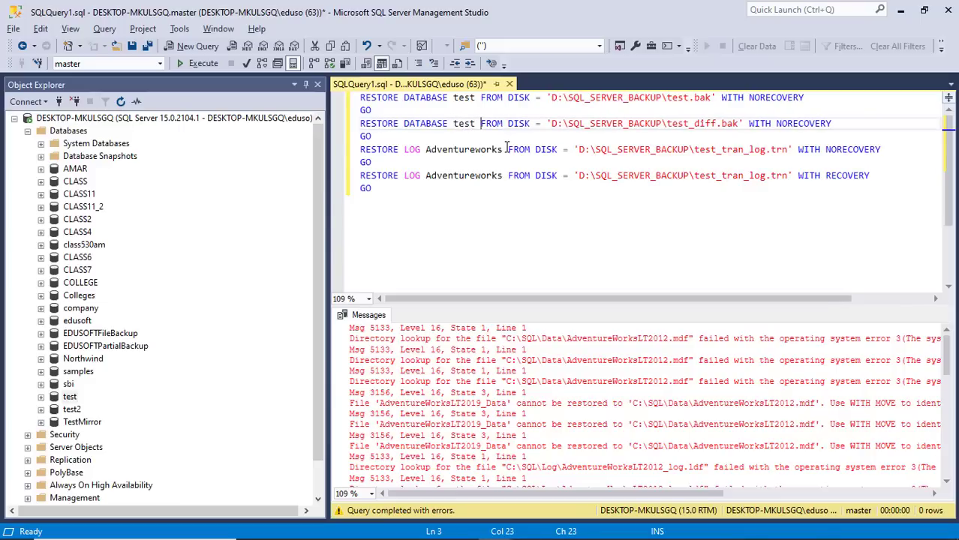
# Change the database name to test in the two RESTORE LOG statements
pyautogui.moveTo(502, 150); pyautogui.dragTo(425, 151)
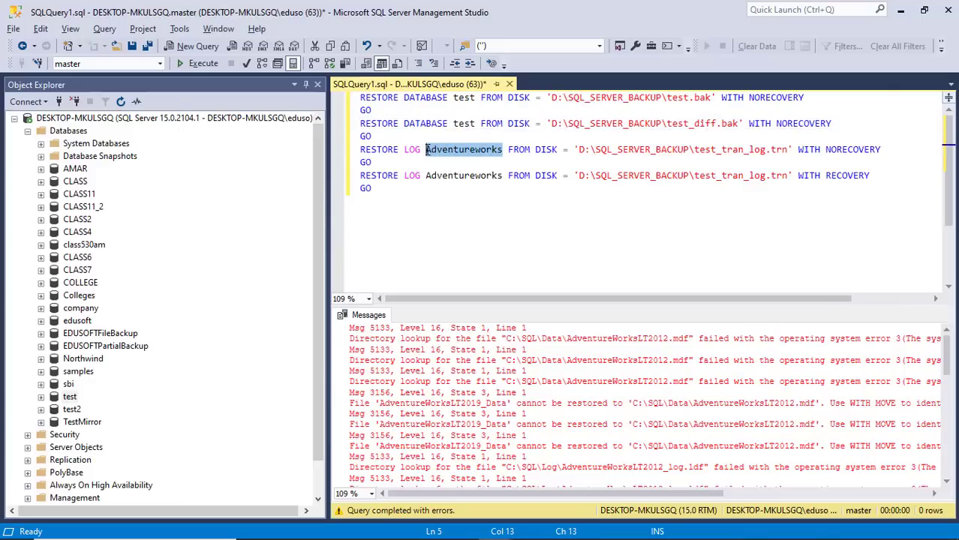
pyautogui.press('BackSpace')
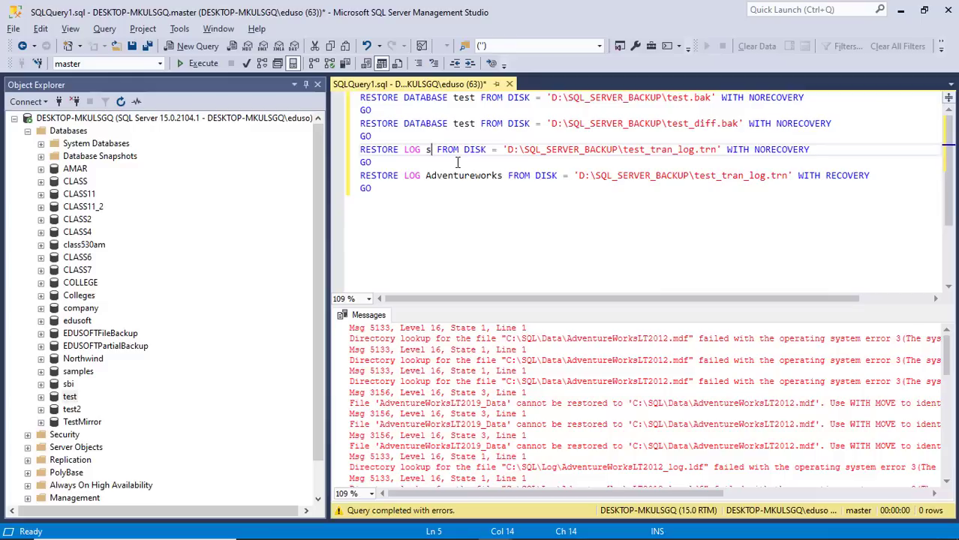
pyautogui.write('test')
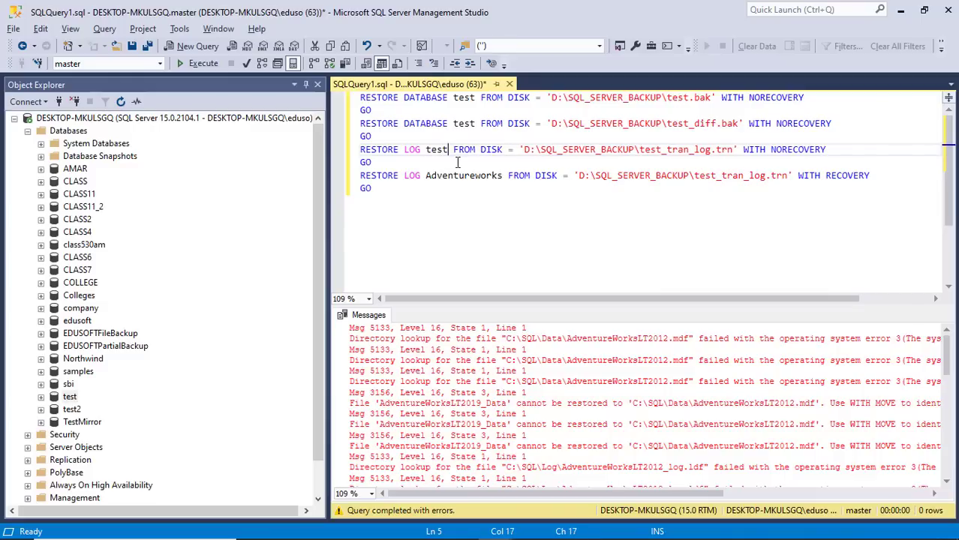
pyautogui.moveTo(502, 175); pyautogui.dragTo(426, 177)
pyautogui.press('BackSpace')
pyautogui.write('testy')
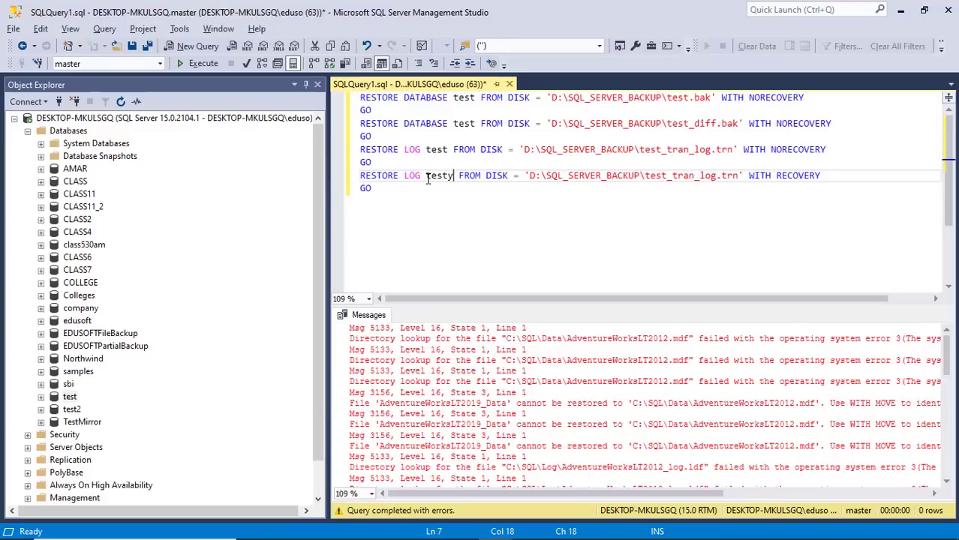
pyautogui.press('BackSpace')
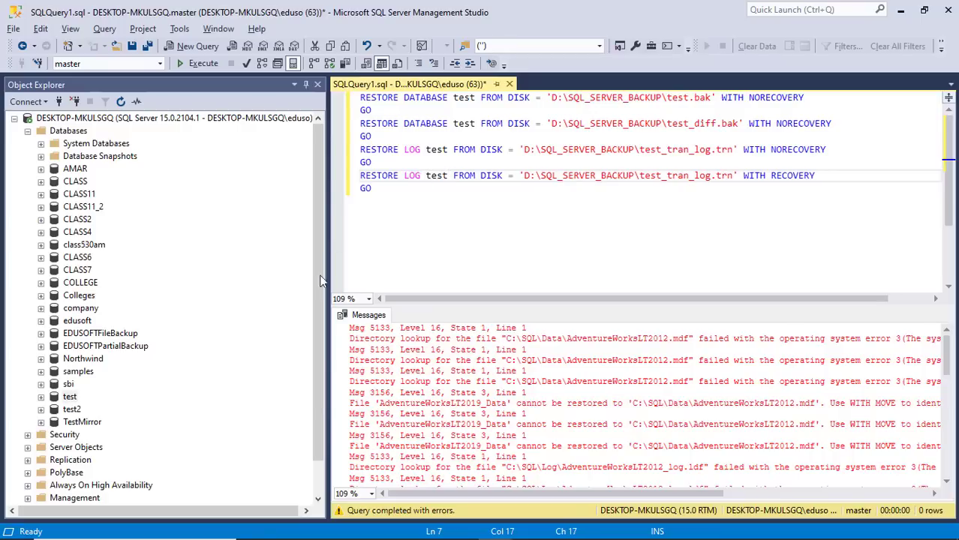
# Delete the test database from the server, keeping the default deletion options
pyautogui.click(68, 397)
pyautogui.rightClick(67, 396)
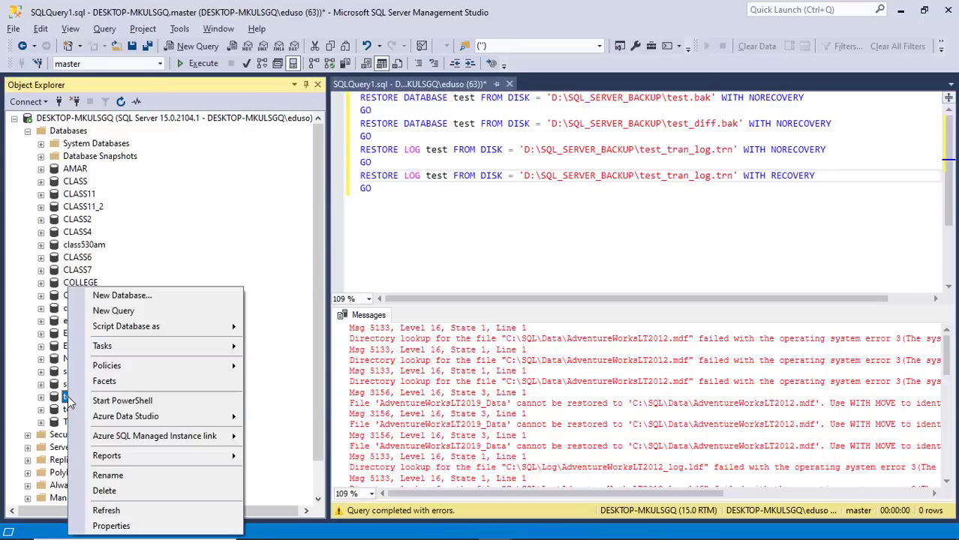
pyautogui.click(117, 492)
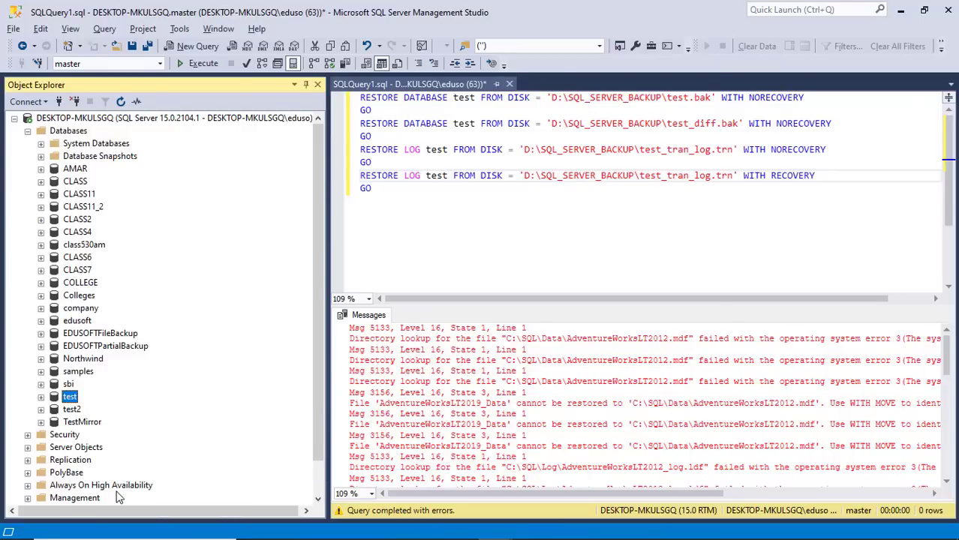
pyautogui.click(633, 485)
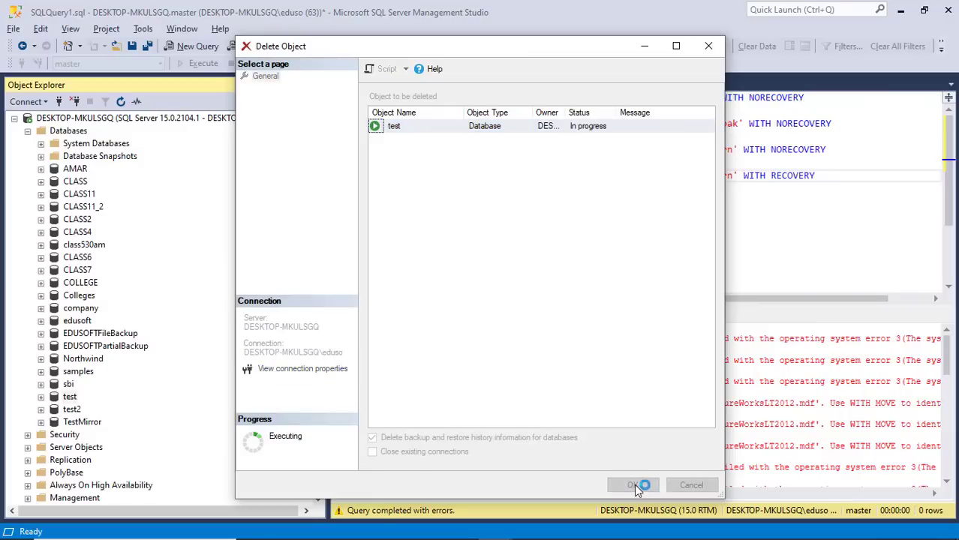
# Comment out the final RESTORE LOG statement WITH RECOVERY and the GO line below it
pyautogui.click(510, 210)
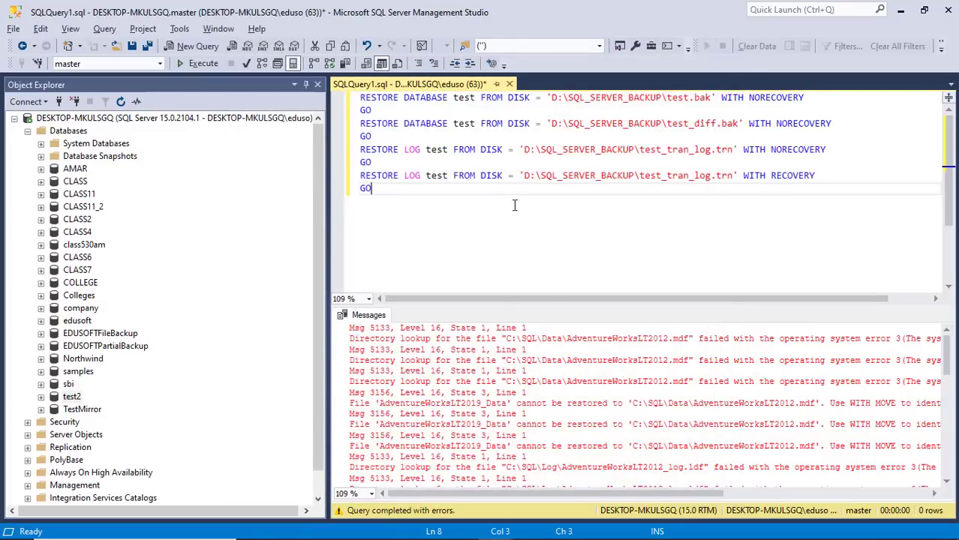
pyautogui.click(696, 98)
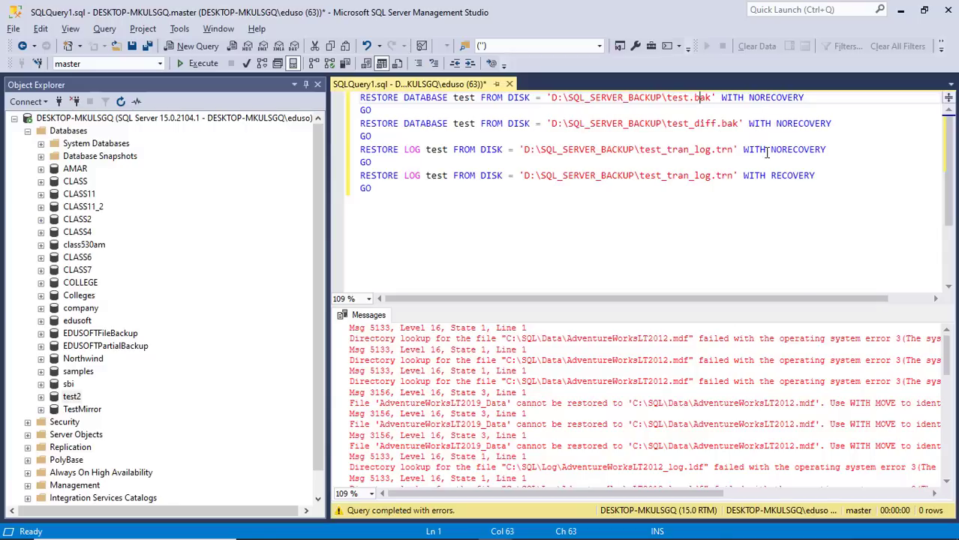
pyautogui.click(771, 175)
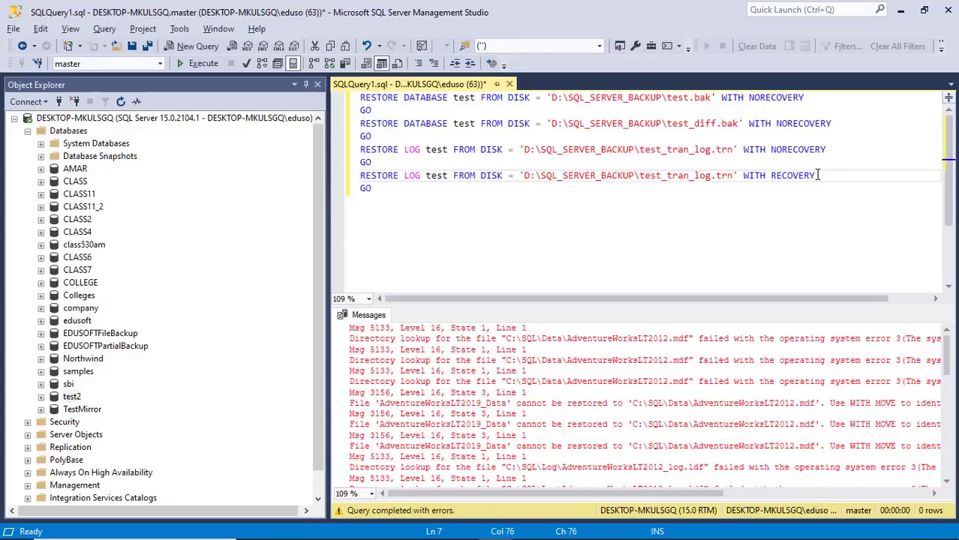
pyautogui.click(363, 175)
pyautogui.write('--')
pyautogui.click(363, 162)
pyautogui.click(362, 187)
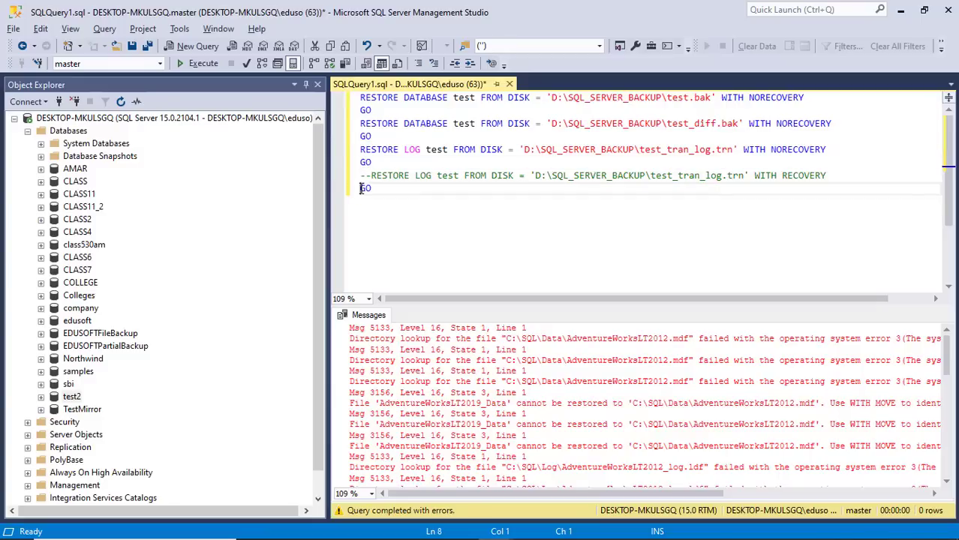
pyautogui.write('--')
pyautogui.press('End')
pyautogui.click(658, 166)
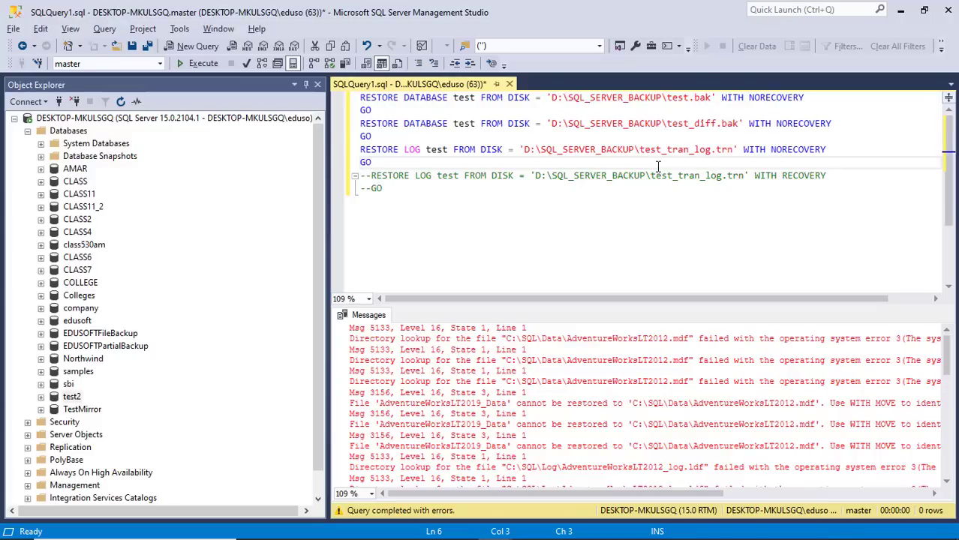
# Run the three NORECOVERY restore statements, review the messages and refresh the Databases list
pyautogui.press('F5')
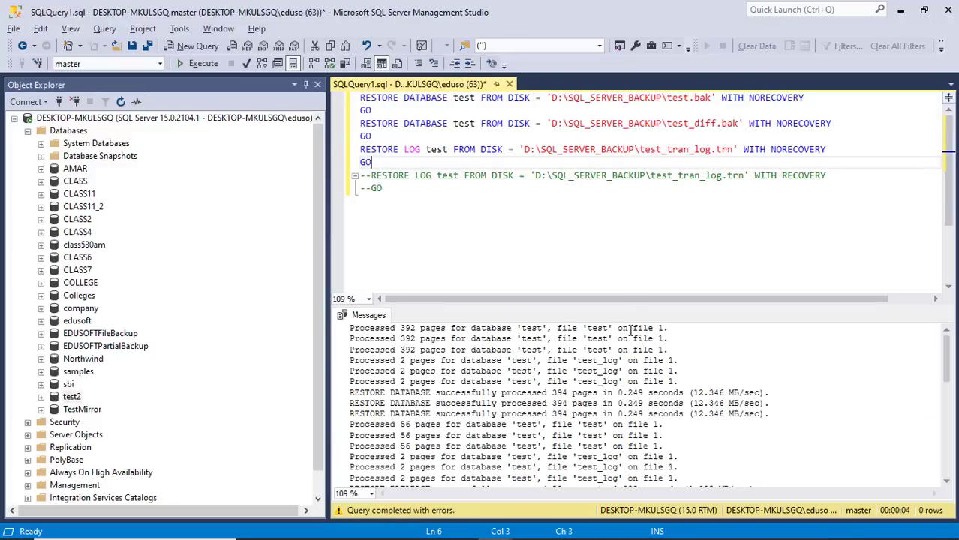
pyautogui.scroll(-5, 604, 368)
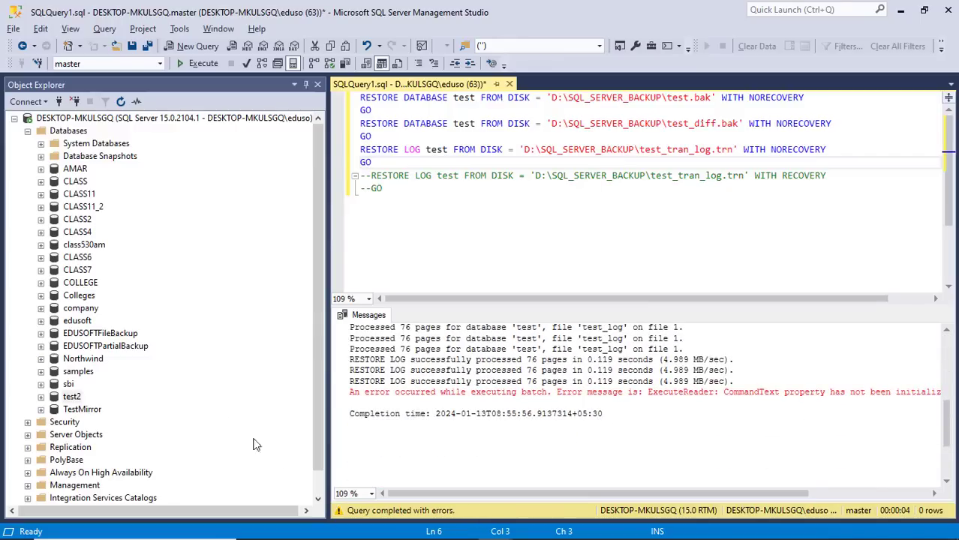
pyautogui.rightClick(72, 133)
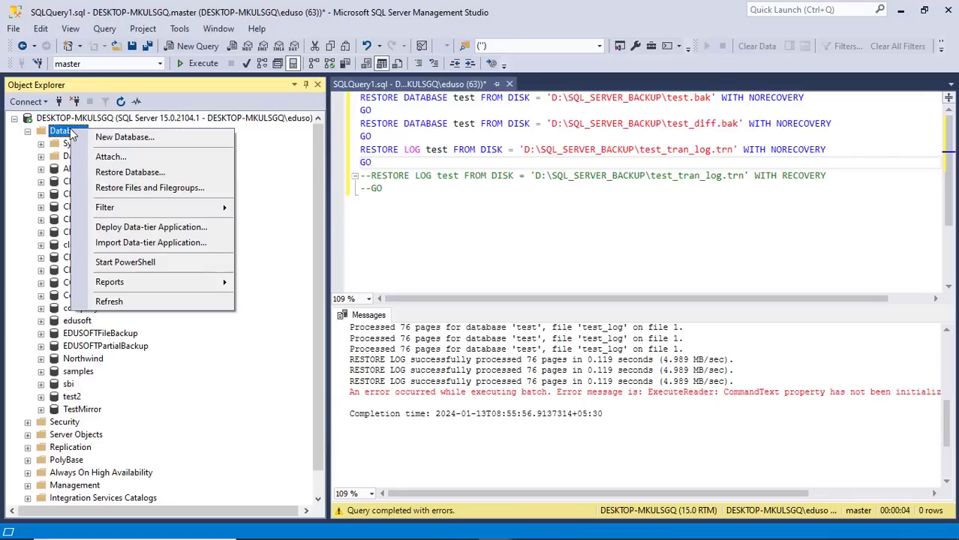
pyautogui.click(109, 302)
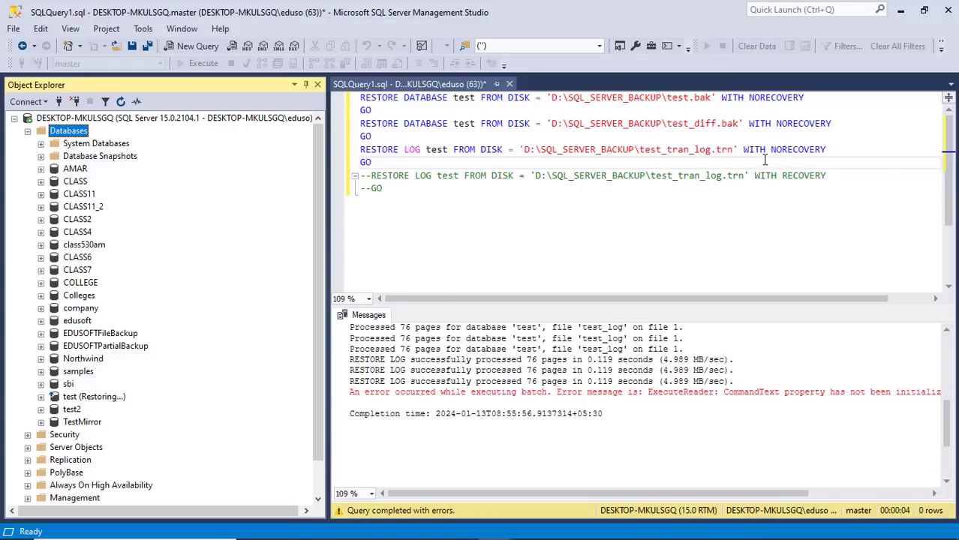
# Uncomment the RESTORE LOG statement WITH RECOVERY and its GO, and delete the three NORECOVERY restore statements above them
pyautogui.click(371, 176)
pyautogui.press('BackSpace')
pyautogui.press('BackSpace')
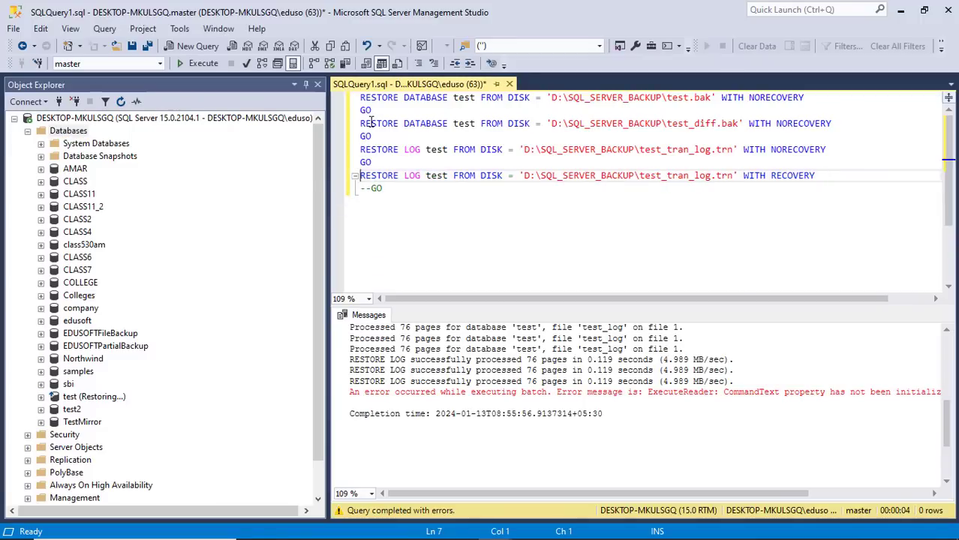
pyautogui.moveTo(360, 104); pyautogui.dragTo(384, 159)
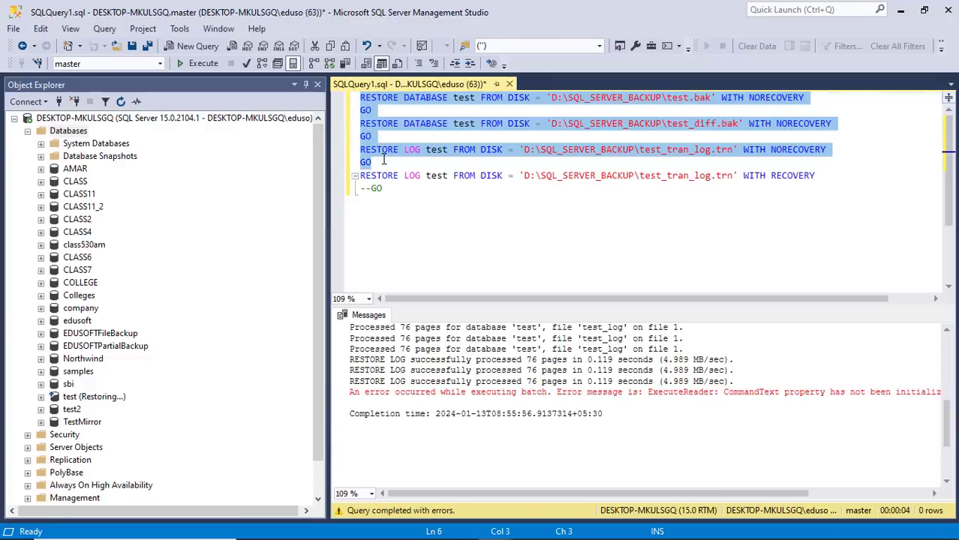
pyautogui.press('Delete')
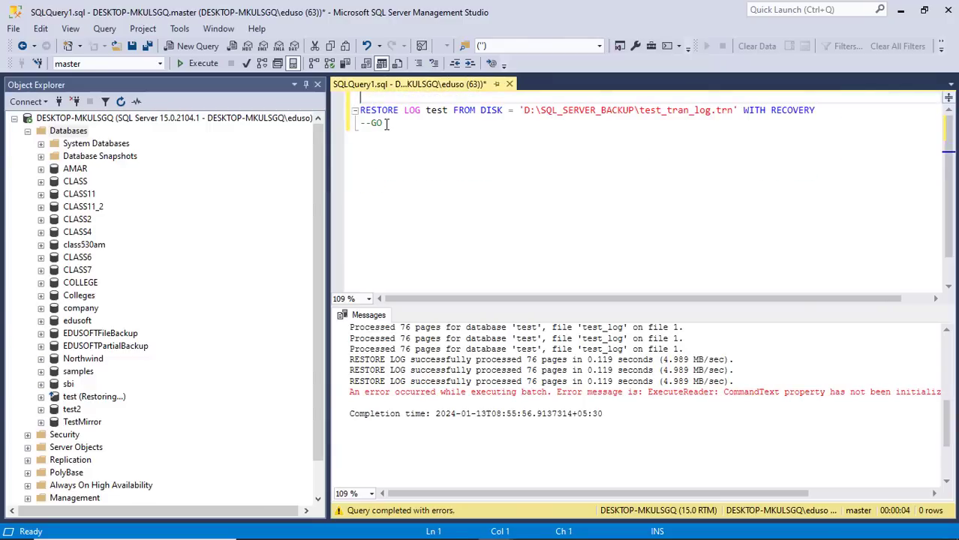
pyautogui.click(372, 126)
pyautogui.press('BackSpace')
pyautogui.press('BackSpace')
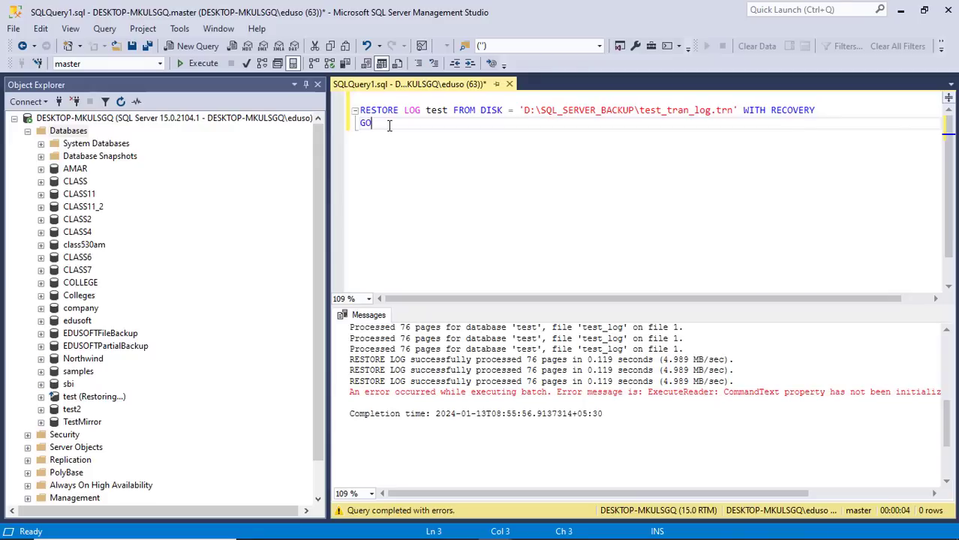
# Run the final RESTORE LOG statement WITH RECOVERY and refresh the Databases list
pyautogui.press('F5')
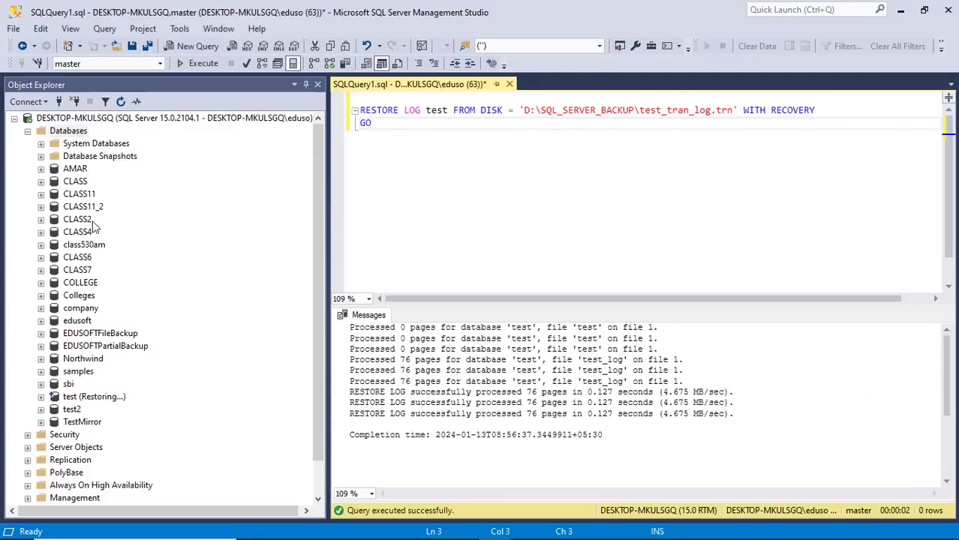
pyautogui.rightClick(79, 132)
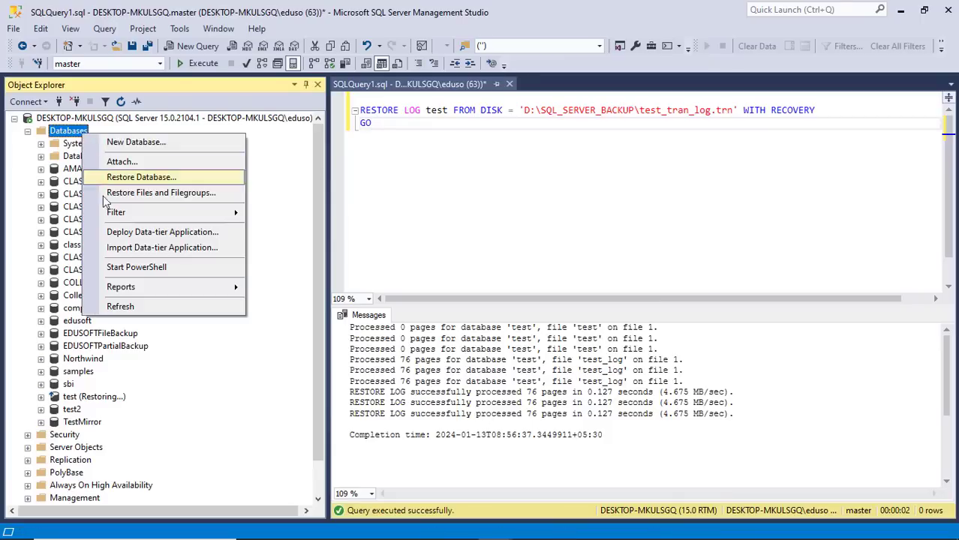
pyautogui.moveTo(136, 287)
pyautogui.click(137, 304)
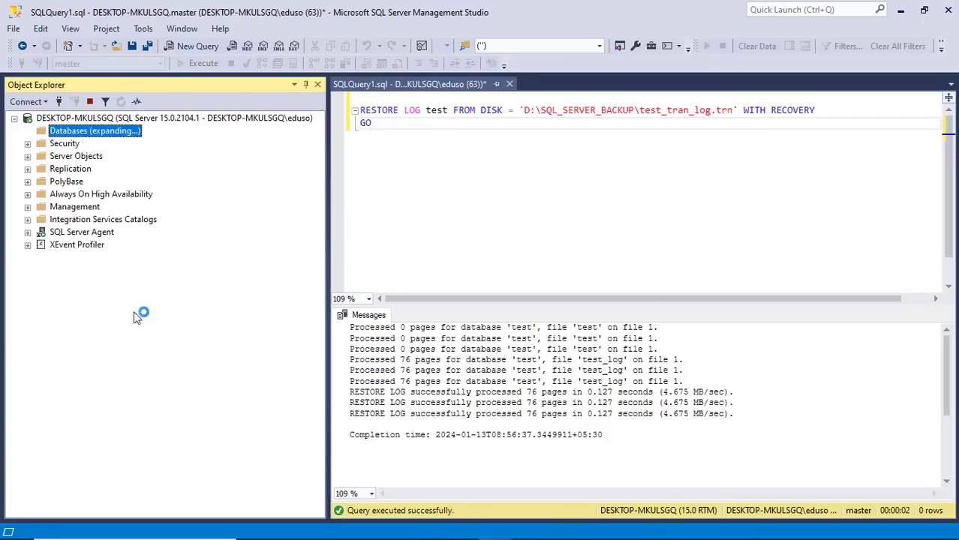
# Expand the test database and its Tables folder to check the restored tables
pyautogui.click(67, 398)
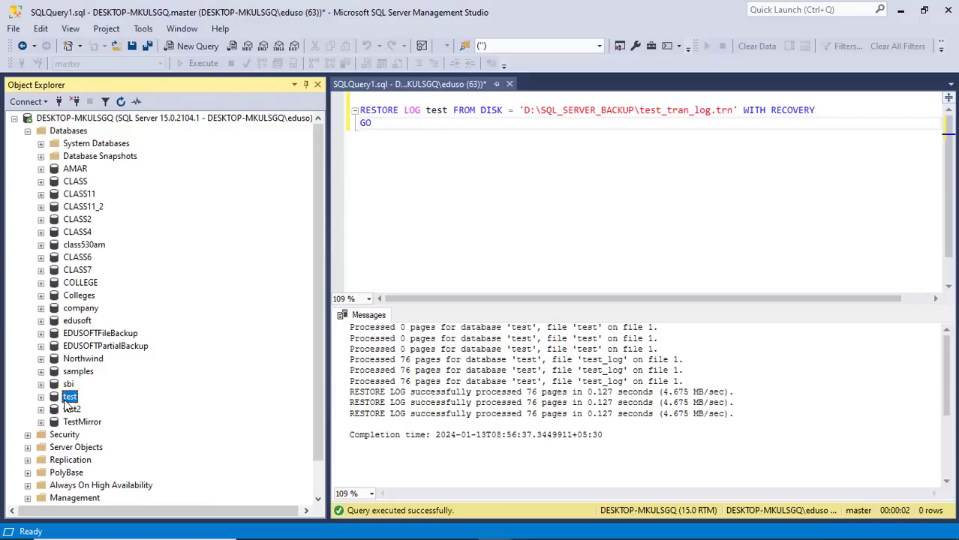
pyautogui.click(42, 398)
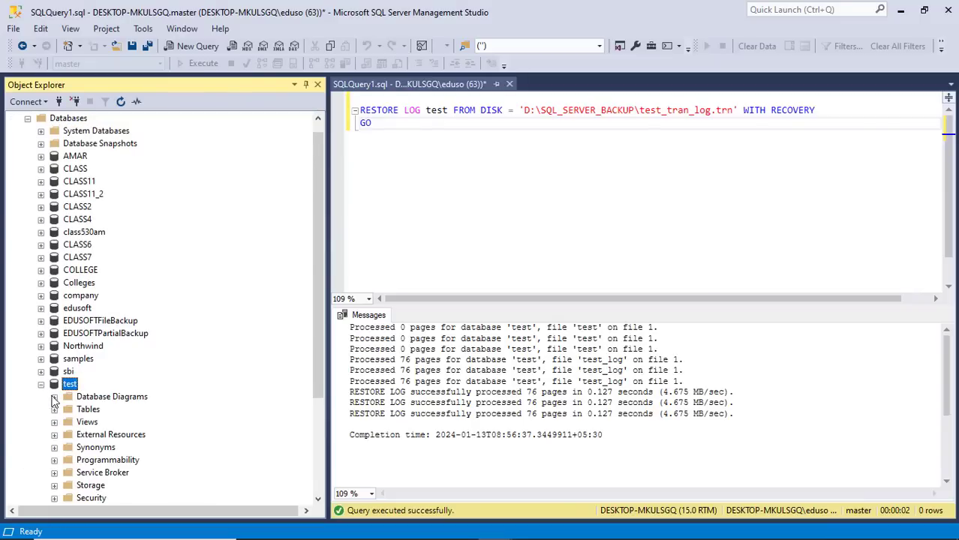
pyautogui.click(54, 409)
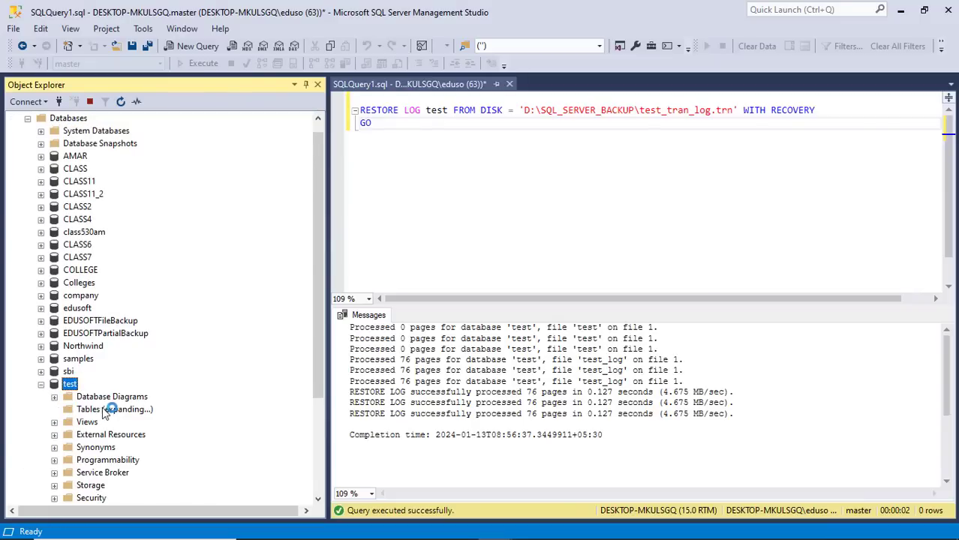
pyautogui.scroll(-3, 141, 444)
pyautogui.scroll(3, 143, 424)
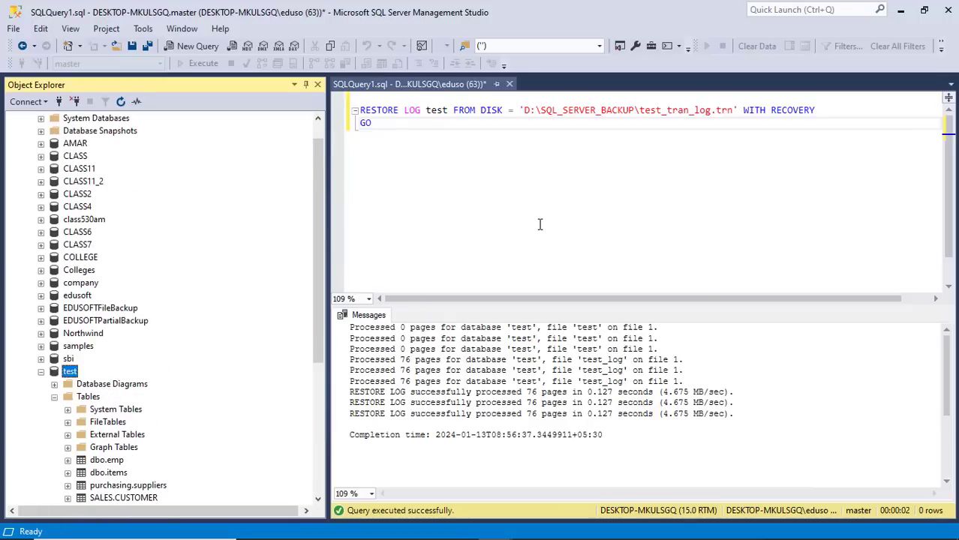
# Review the full backup restore statement in the SQL_Server_DBA_3 notes in Notepad, and collapse the test database back in Management Studio
pyautogui.hotkey('alt', 'Tab')
pyautogui.hotkey('alt', 'Tab')
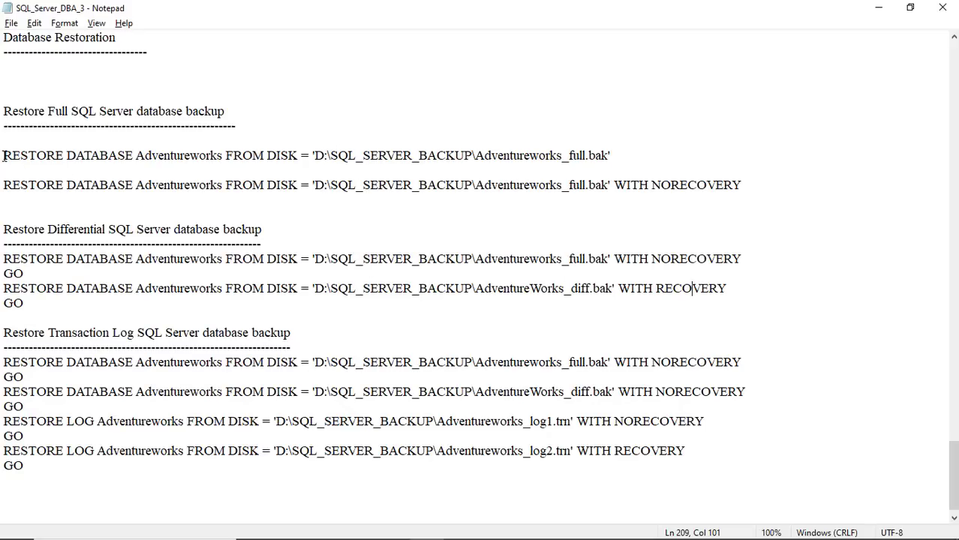
pyautogui.moveTo(3, 156); pyautogui.dragTo(234, 159)
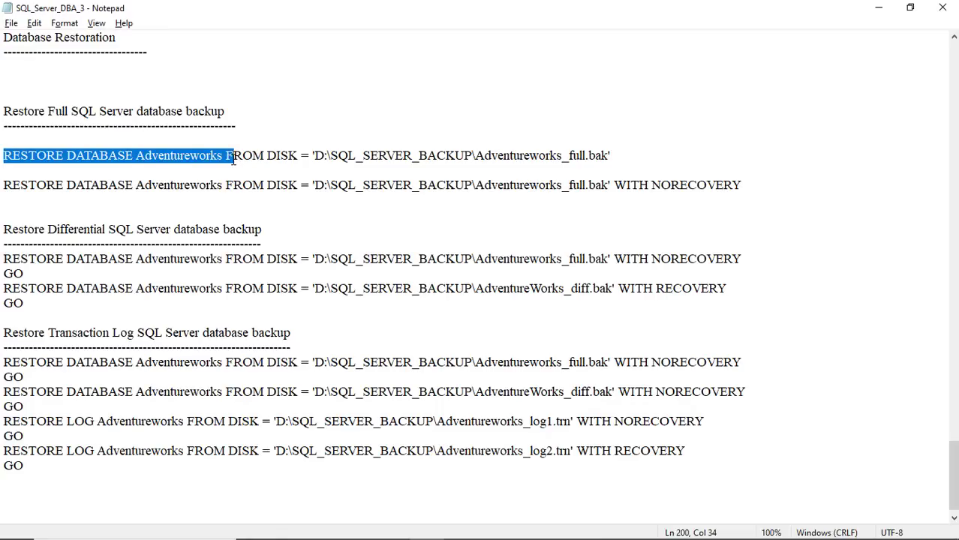
pyautogui.click(605, 155)
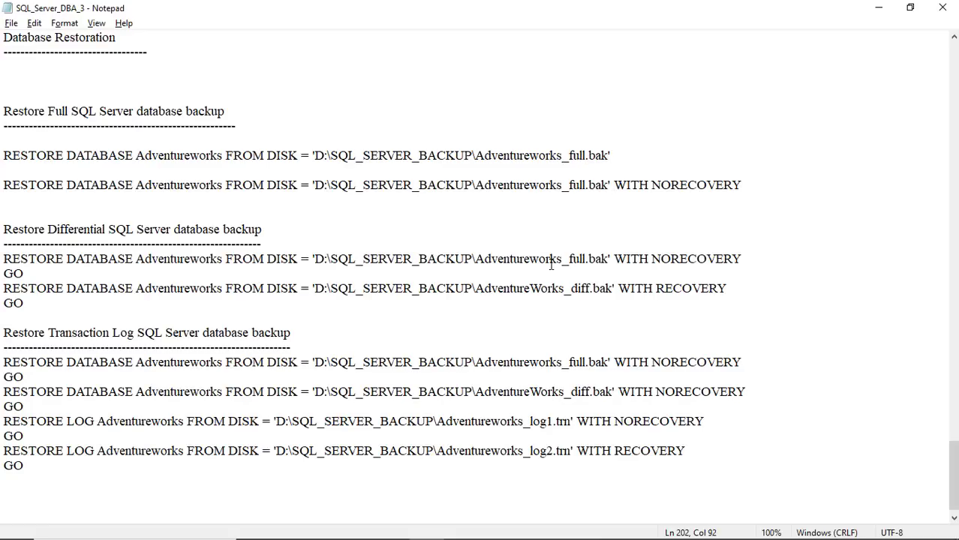
pyautogui.hotkey('alt', 'Tab')
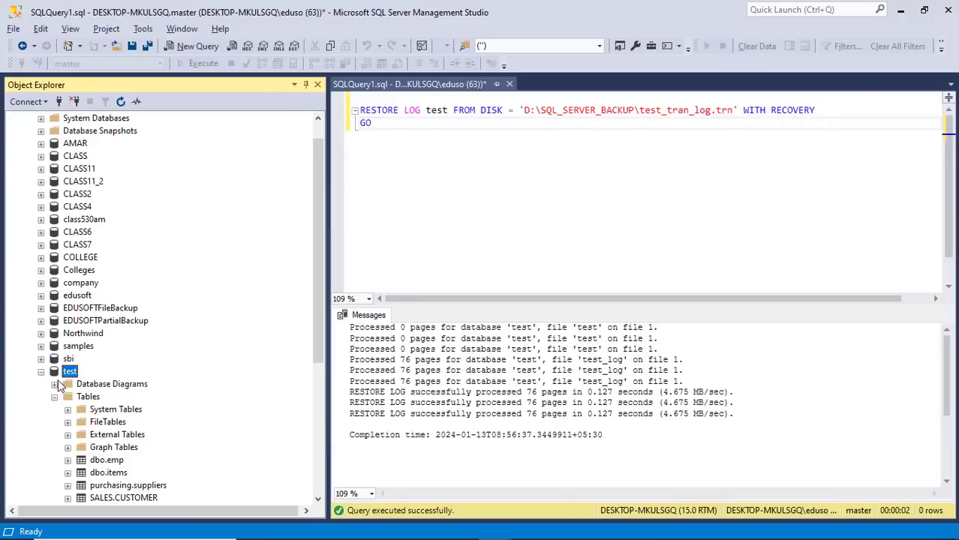
pyautogui.click(41, 372)
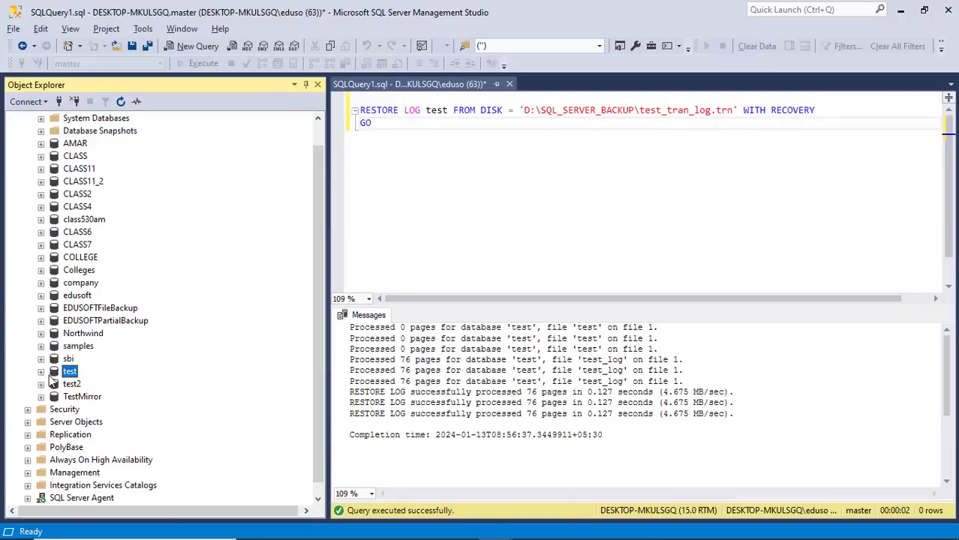
# Switch to the Notepad notes and review the NORECOVERY and RECOVERY options in the transaction log restore sequence
pyautogui.hotkey('alt', 'Tab')
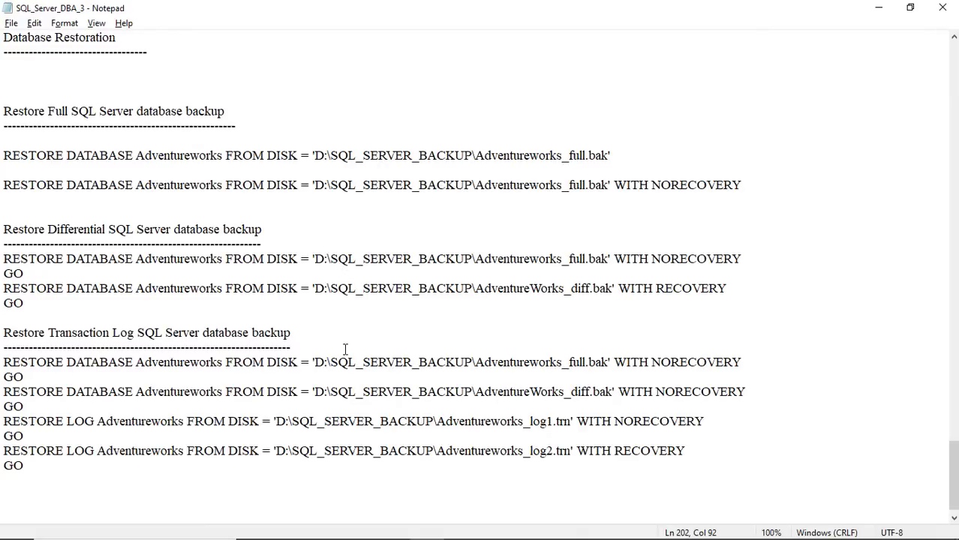
pyautogui.moveTo(530, 364); pyautogui.dragTo(698, 361)
pyautogui.moveTo(572, 392); pyautogui.dragTo(720, 392)
pyautogui.moveTo(727, 389); pyautogui.dragTo(729, 389)
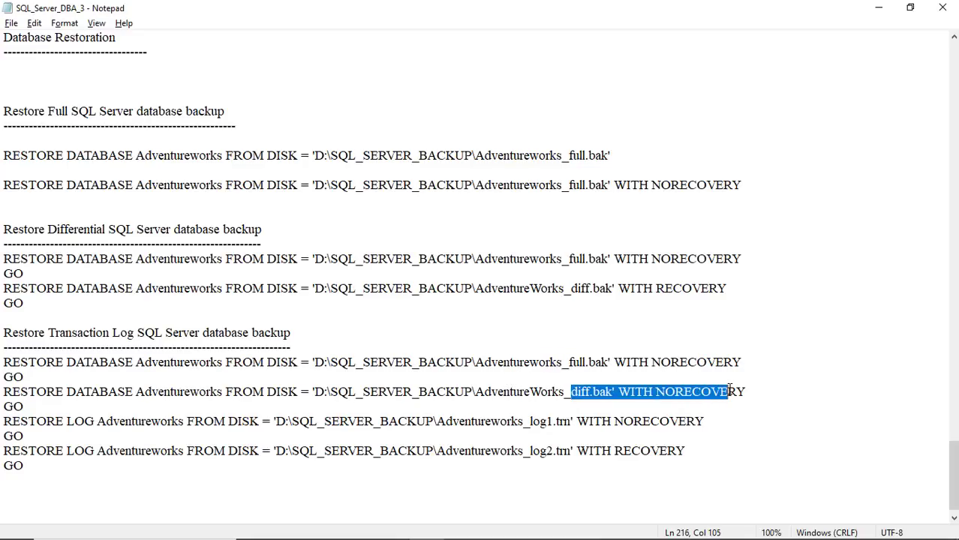
pyautogui.moveTo(512, 423); pyautogui.dragTo(697, 422)
pyautogui.moveTo(492, 451); pyautogui.dragTo(686, 451)
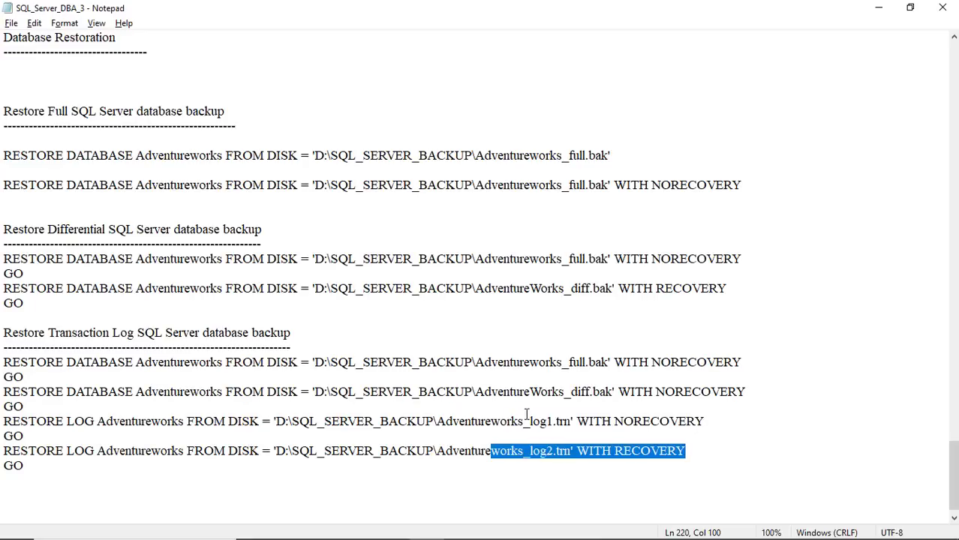
pyautogui.moveTo(549, 422); pyautogui.dragTo(434, 424)
# Return to Management Studio and clear all the text from the query window
pyautogui.hotkey('alt', 'Tab')
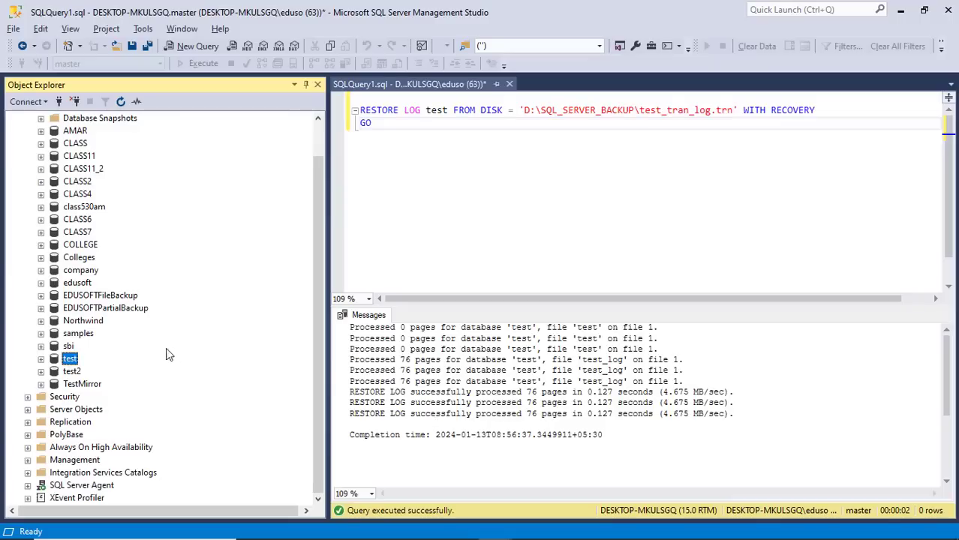
pyautogui.click(366, 122)
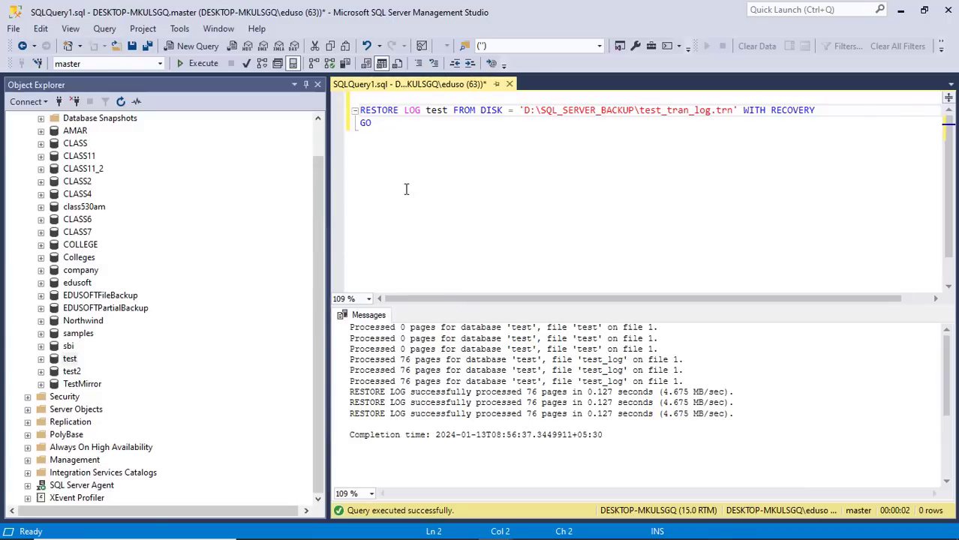
pyautogui.click(400, 110)
pyautogui.hotkey('ctrl', 'a')
pyautogui.press('Delete')
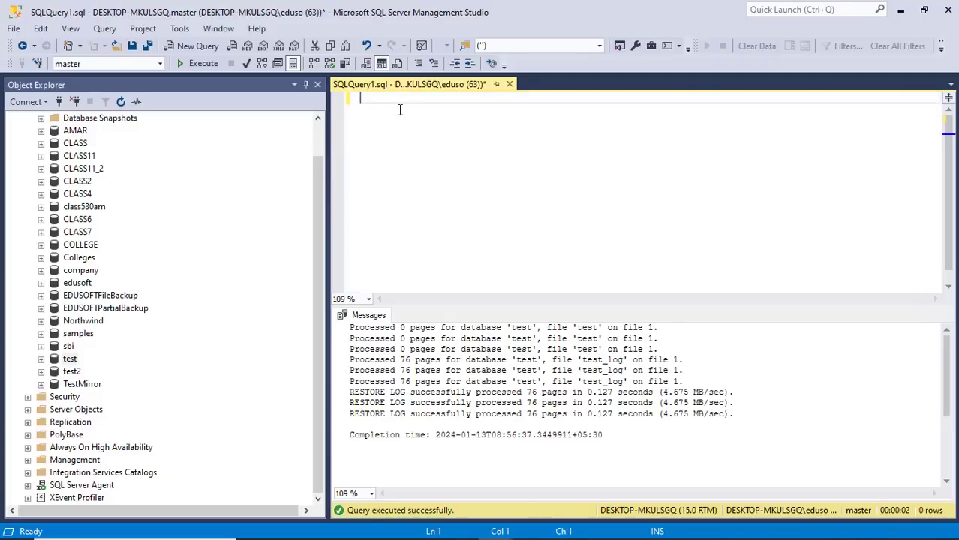